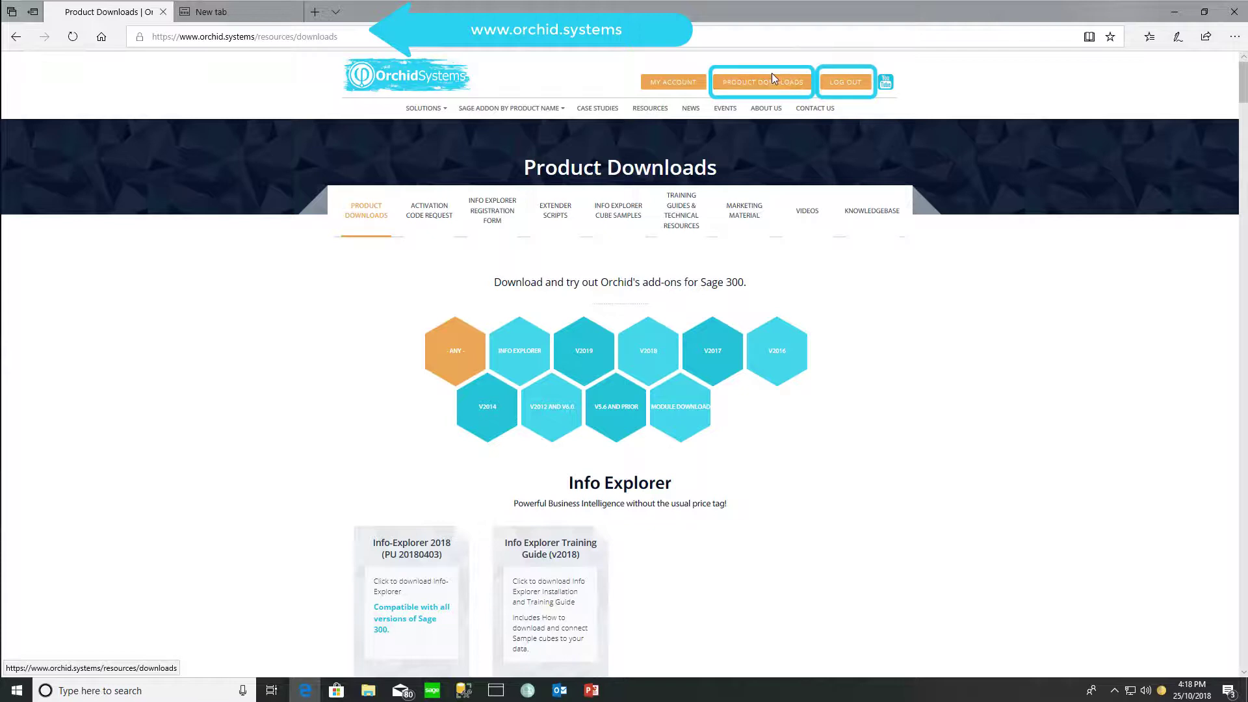
List the Sage 300 v2019 modules and open Downloads holding the InterEntityTransactions_2019 PU1.0 installer
{"action": "left_click", "coordinate": [771, 77]}
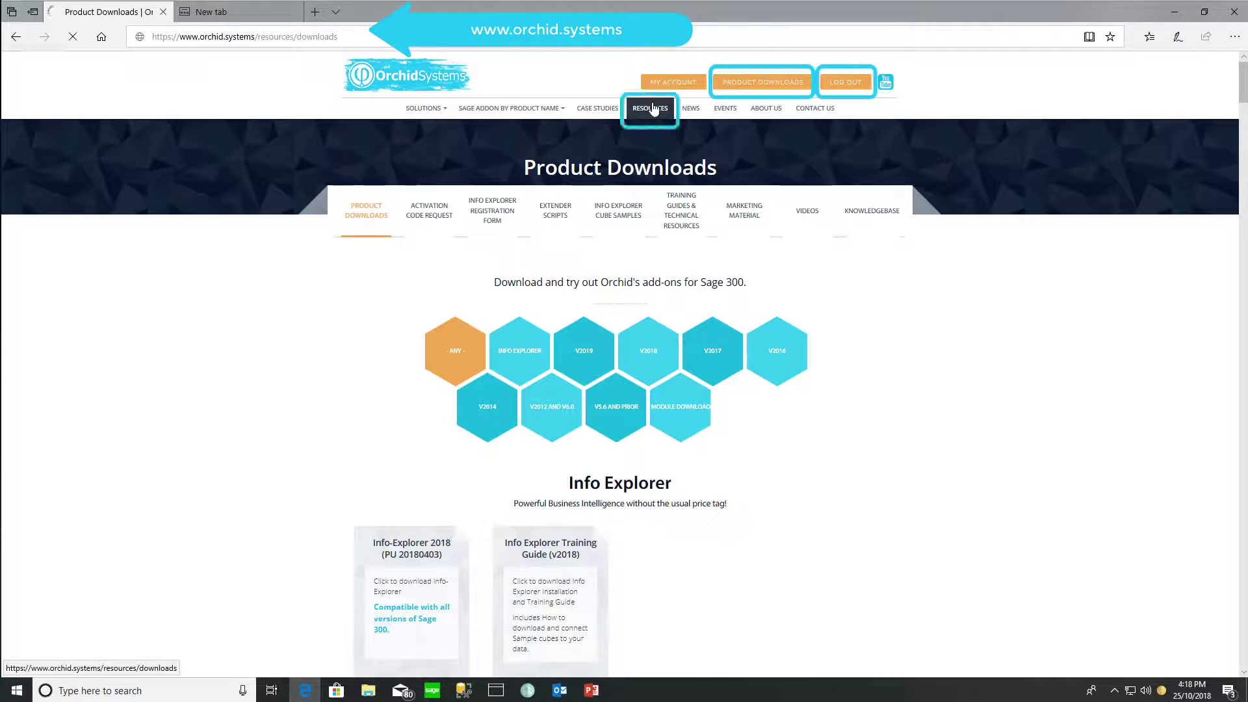
{"action": "left_click", "coordinate": [586, 355]}
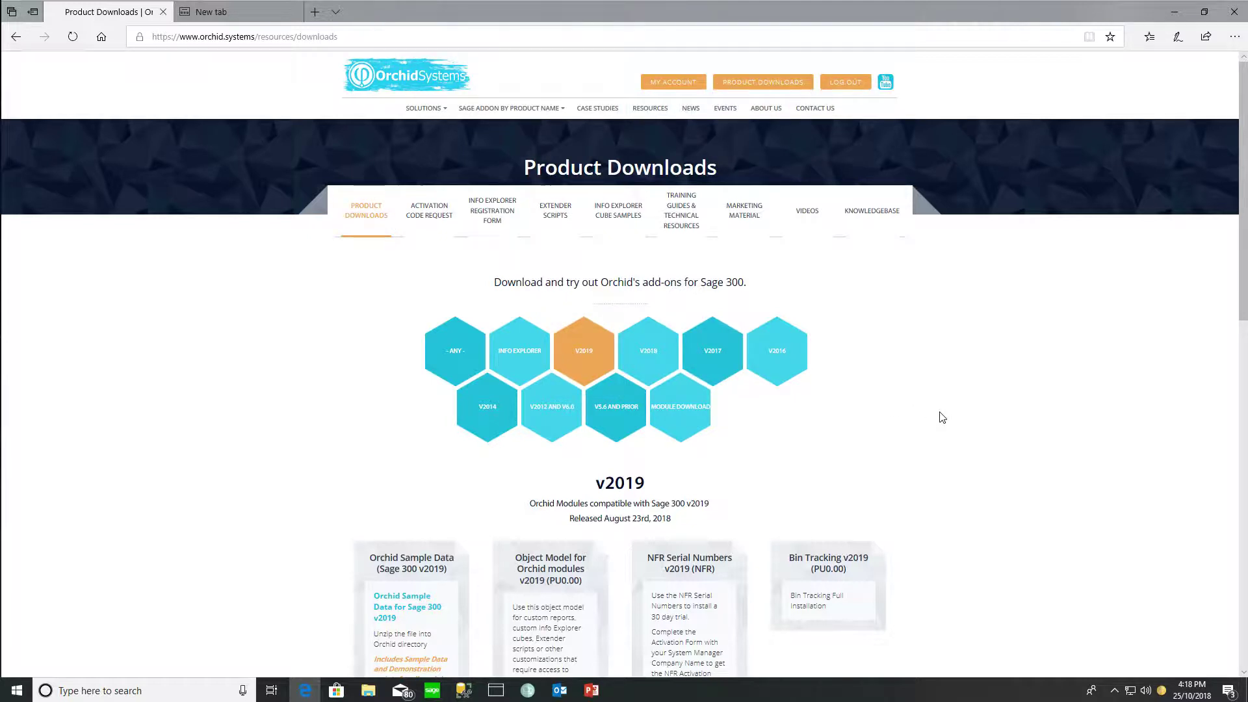
{"action": "scroll", "coordinate": [943, 416], "scroll_direction": "down", "scroll_amount": 4}
{"action": "scroll", "coordinate": [985, 495], "scroll_direction": "down", "scroll_amount": 1}
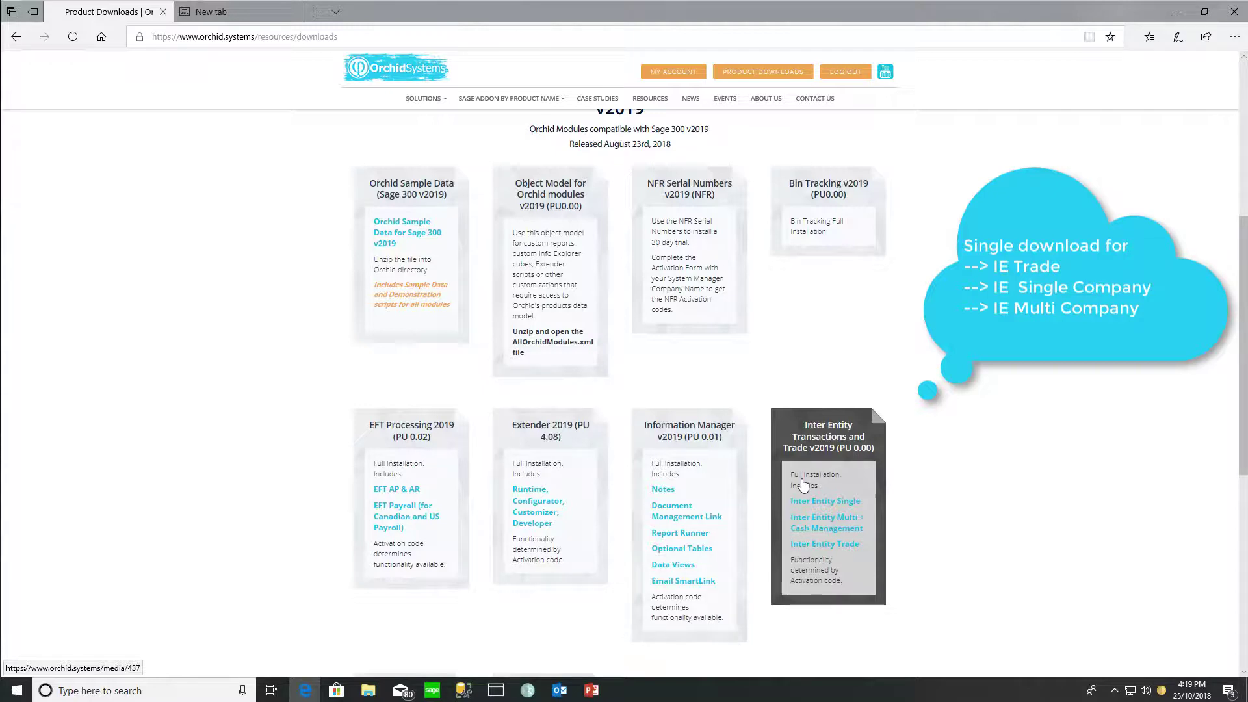
{"action": "left_click", "coordinate": [368, 691]}
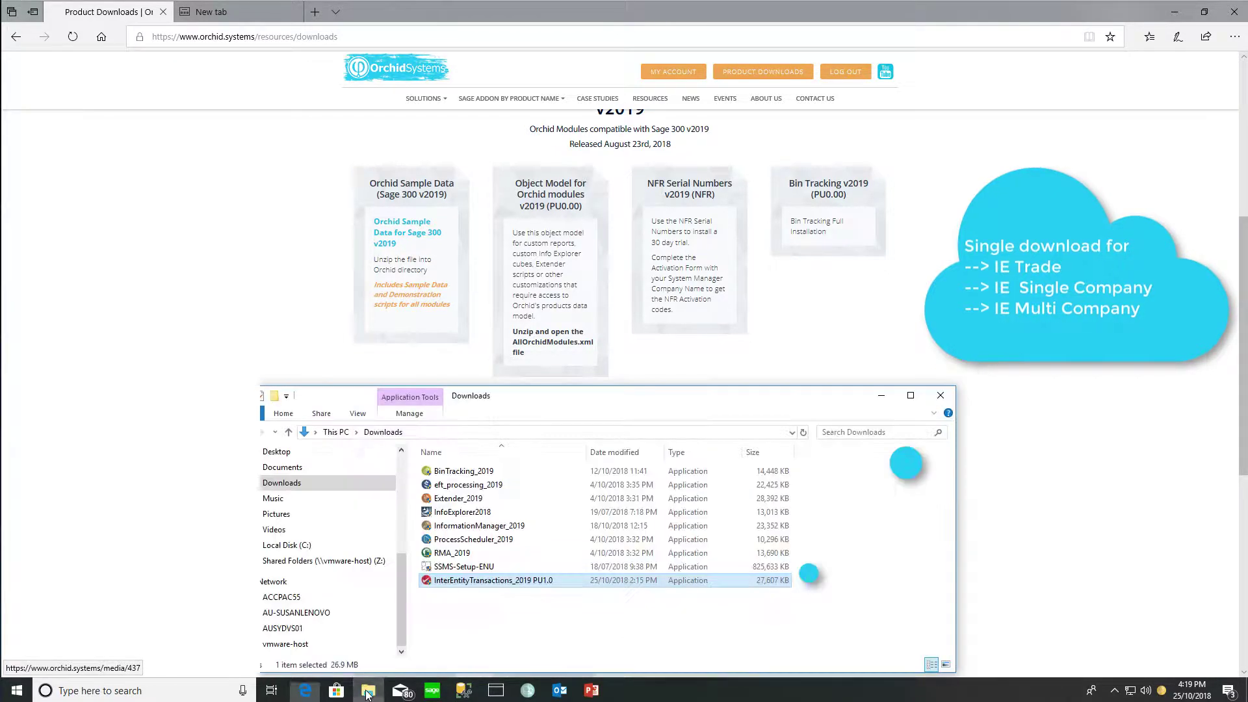
Install Inter Entity Transactions 2019 PU1.00, accepting the licence, default location and default components
{"action": "double_click", "coordinate": [490, 581]}
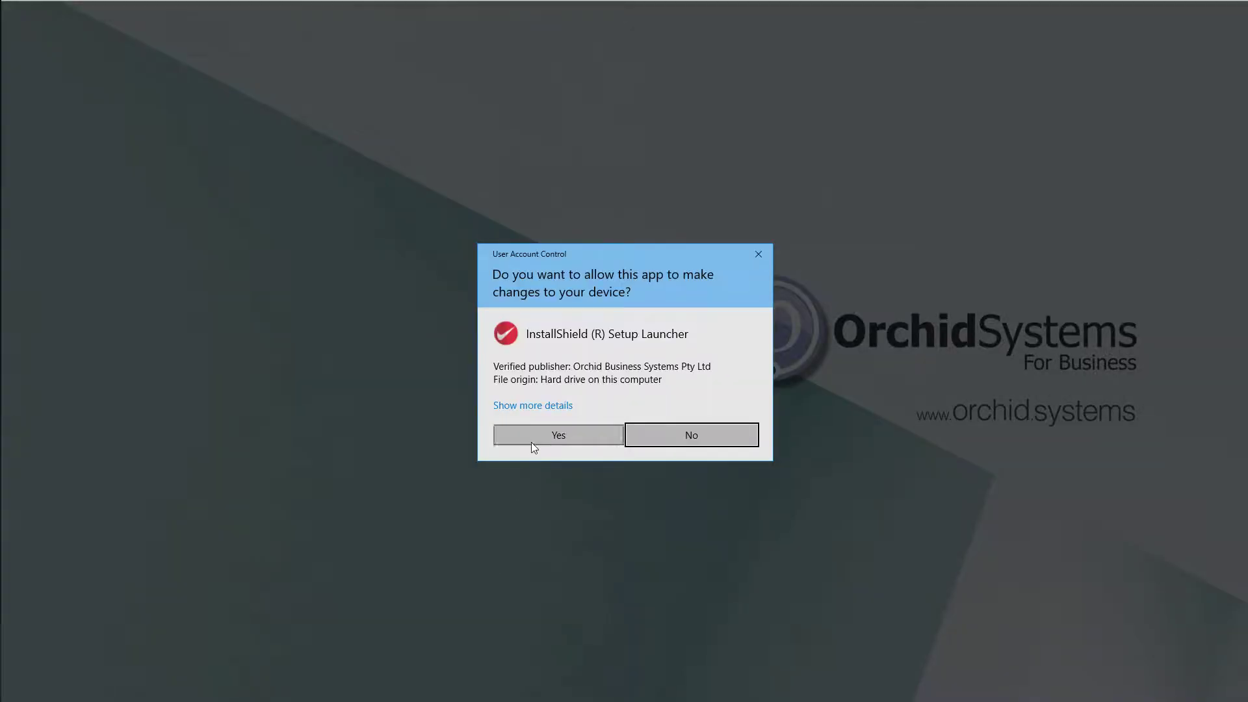
{"action": "left_click", "coordinate": [532, 442]}
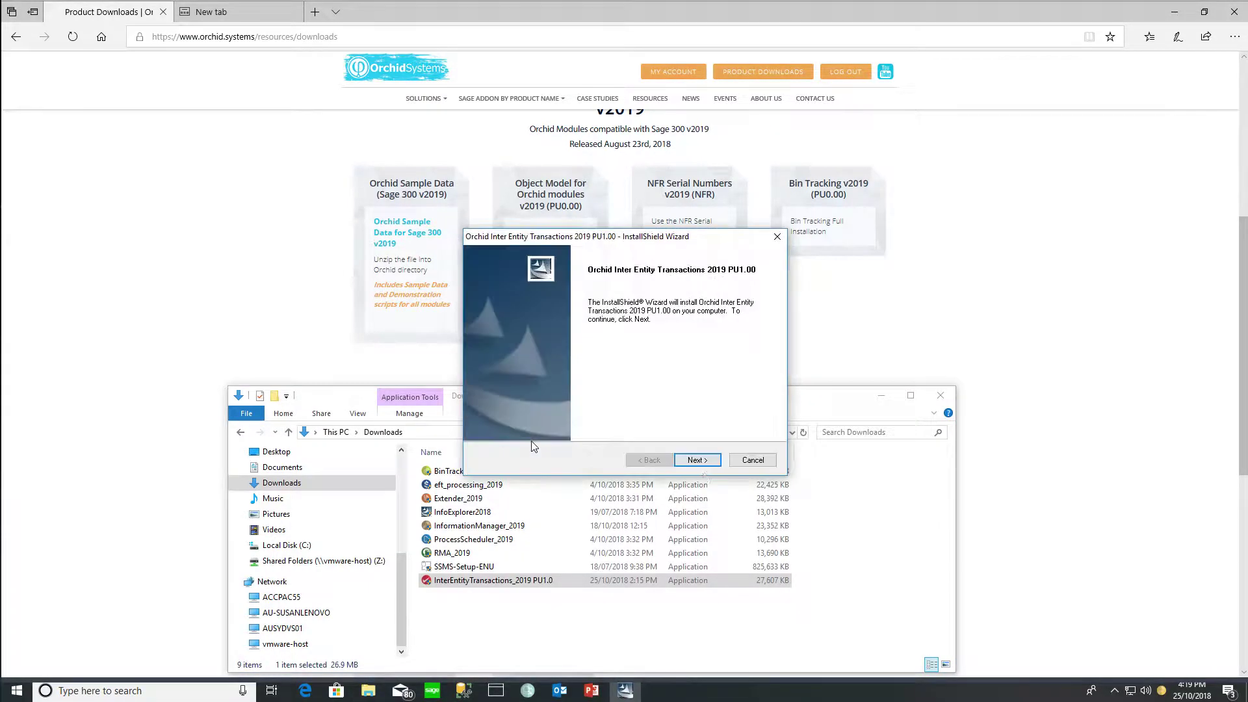
{"action": "left_click", "coordinate": [697, 459]}
{"action": "left_click", "coordinate": [588, 412]}
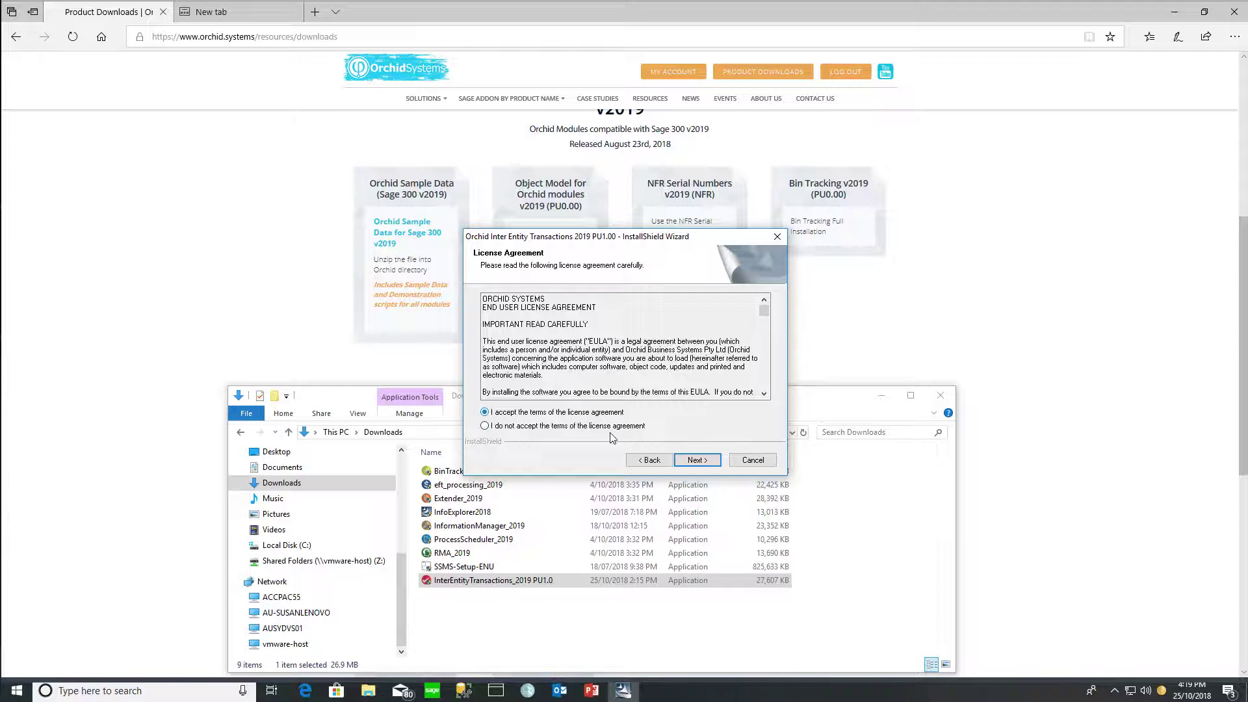
{"action": "left_click", "coordinate": [701, 461]}
{"action": "left_click", "coordinate": [701, 461]}
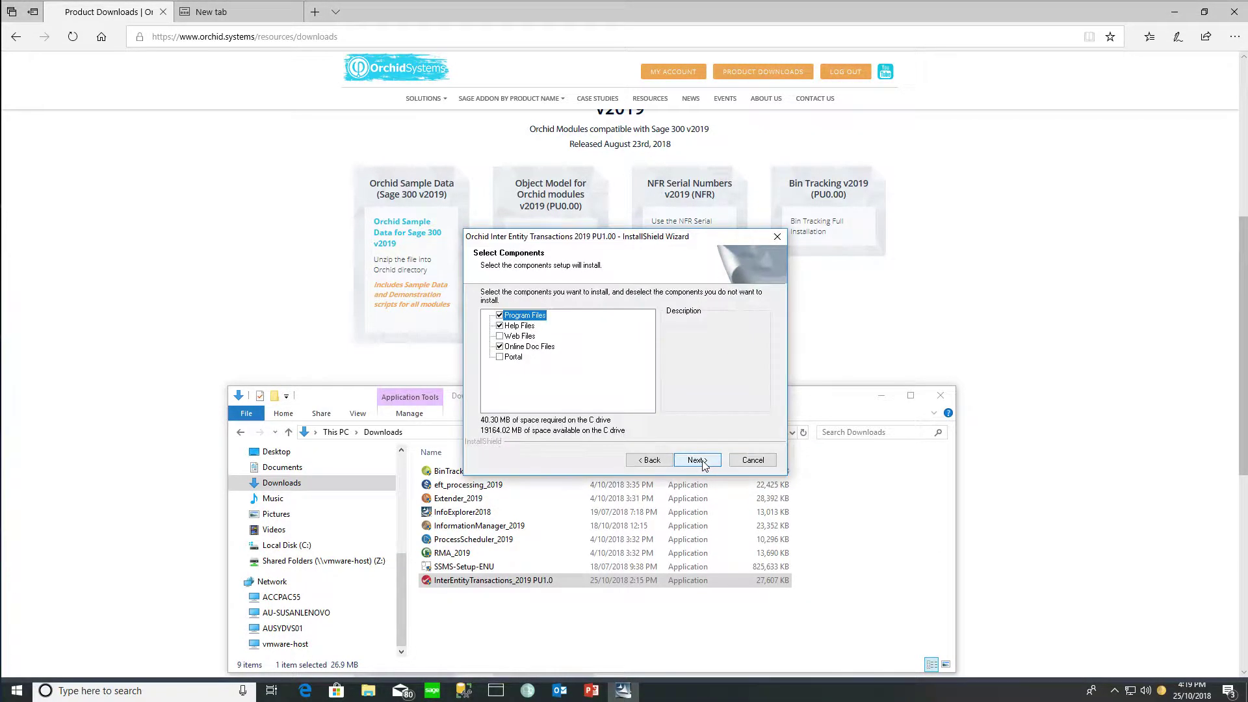
{"action": "left_click", "coordinate": [701, 461]}
{"action": "left_click", "coordinate": [697, 460]}
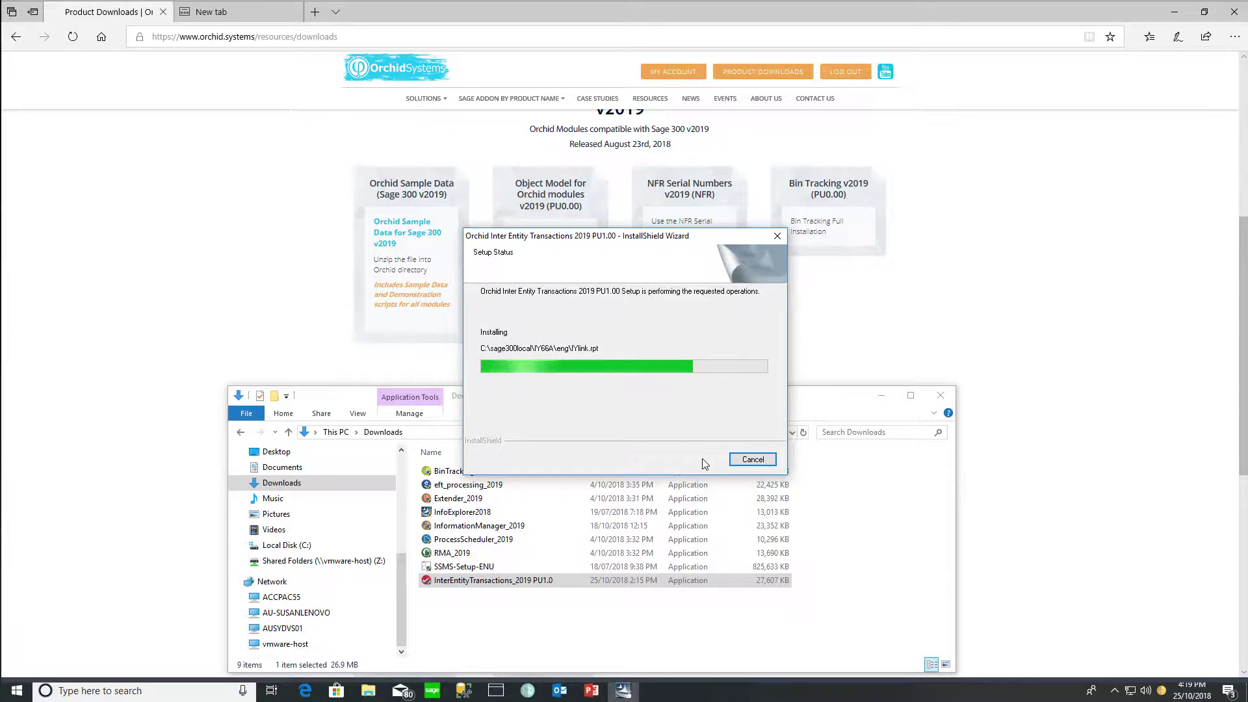
{"action": "left_click", "coordinate": [702, 459]}
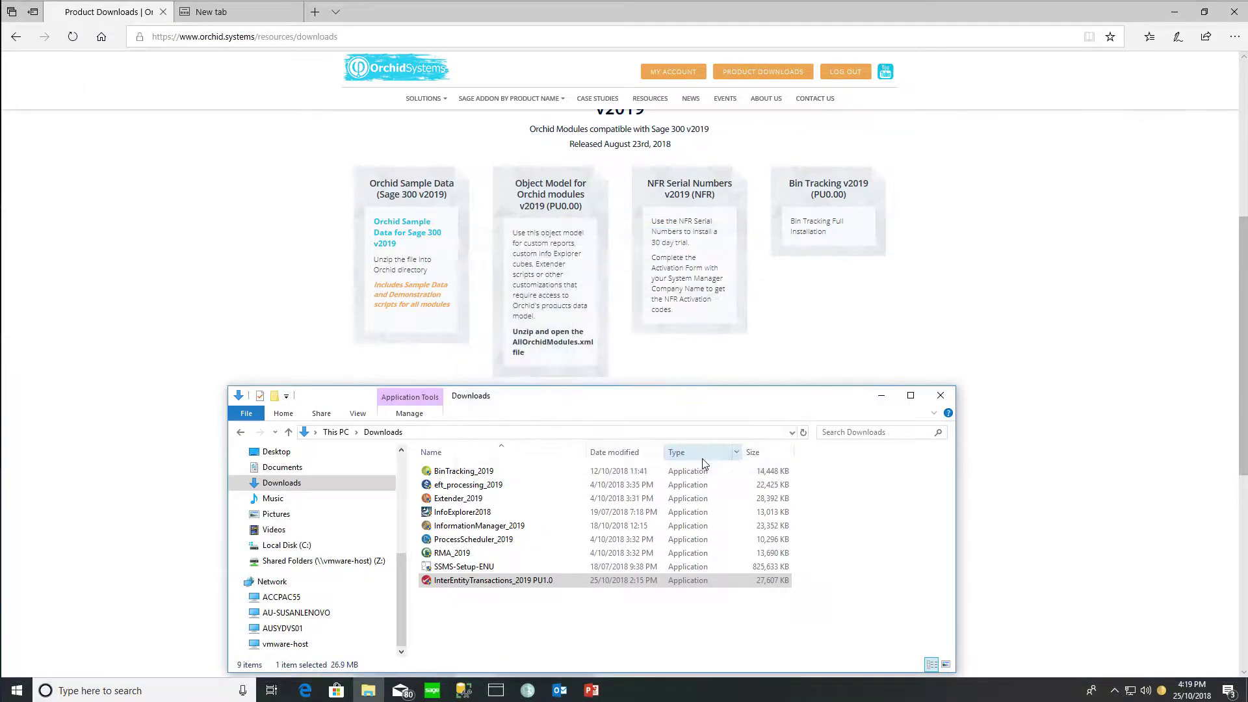
Activate Inter Entity Transactions 6.6A for SAMLTD through Data Activation
{"action": "left_click", "coordinate": [435, 692]}
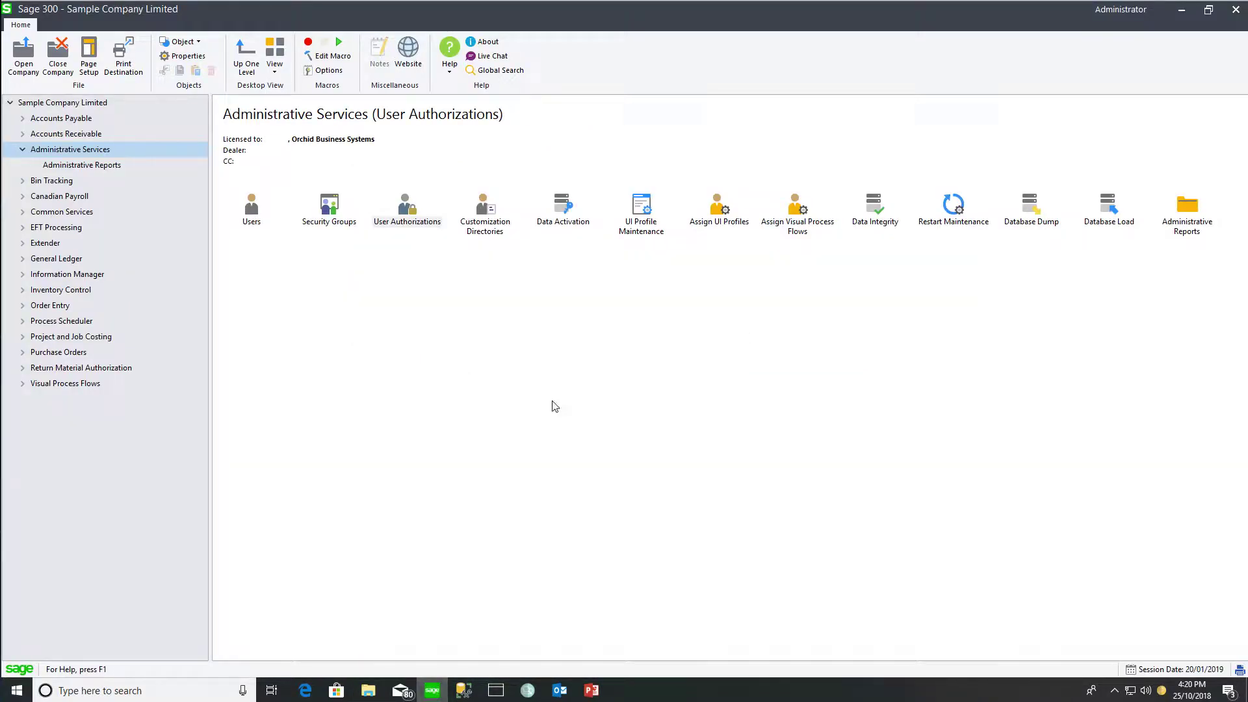
{"action": "double_click", "coordinate": [558, 211]}
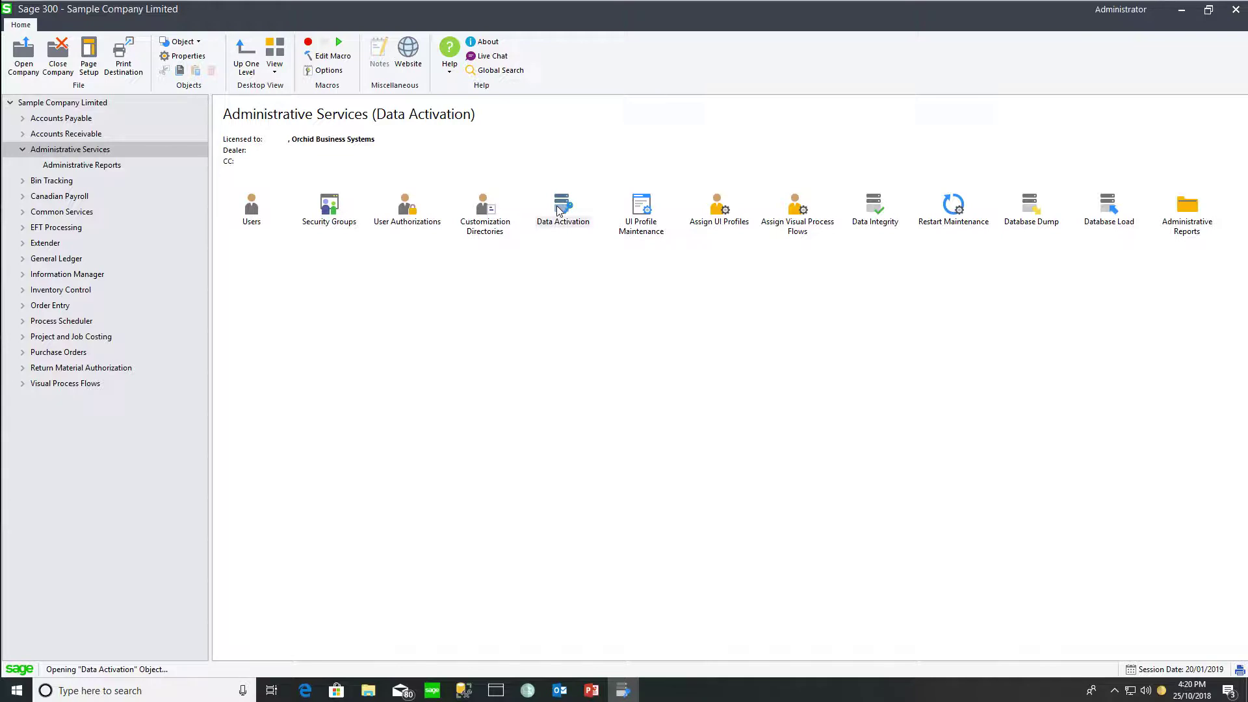
{"action": "left_click", "coordinate": [512, 360]}
{"action": "left_click", "coordinate": [654, 408]}
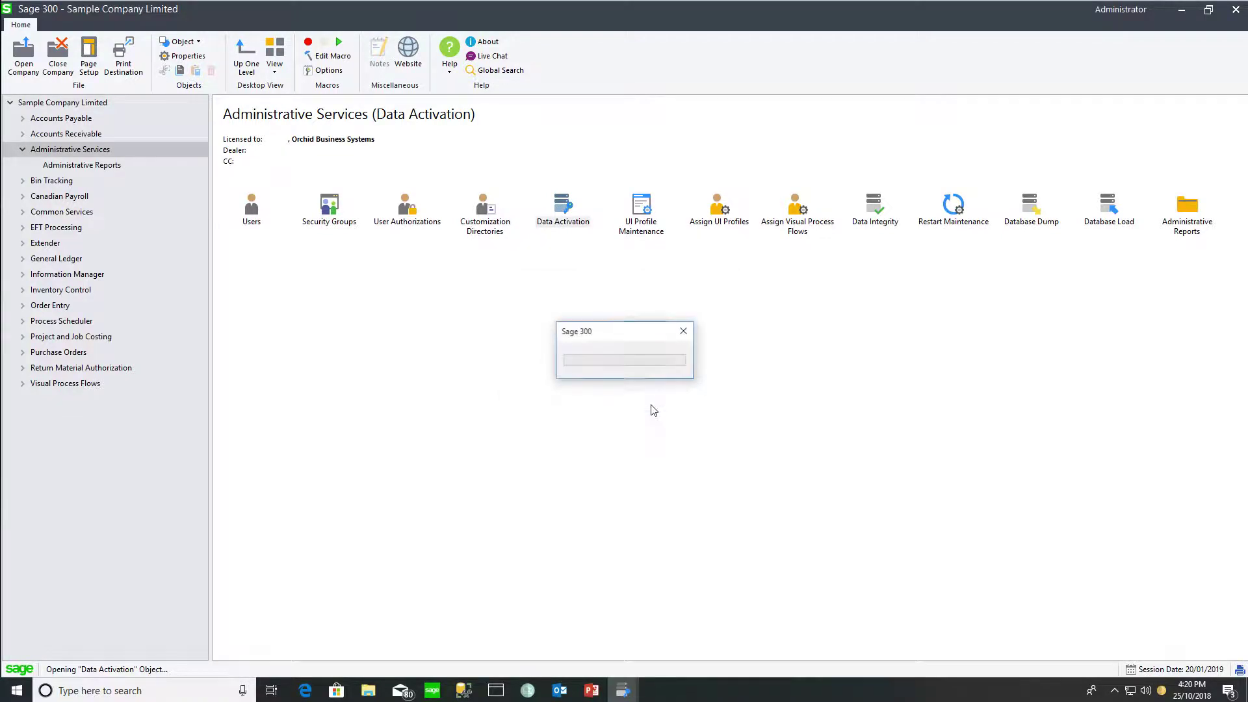
{"action": "left_click", "coordinate": [498, 350]}
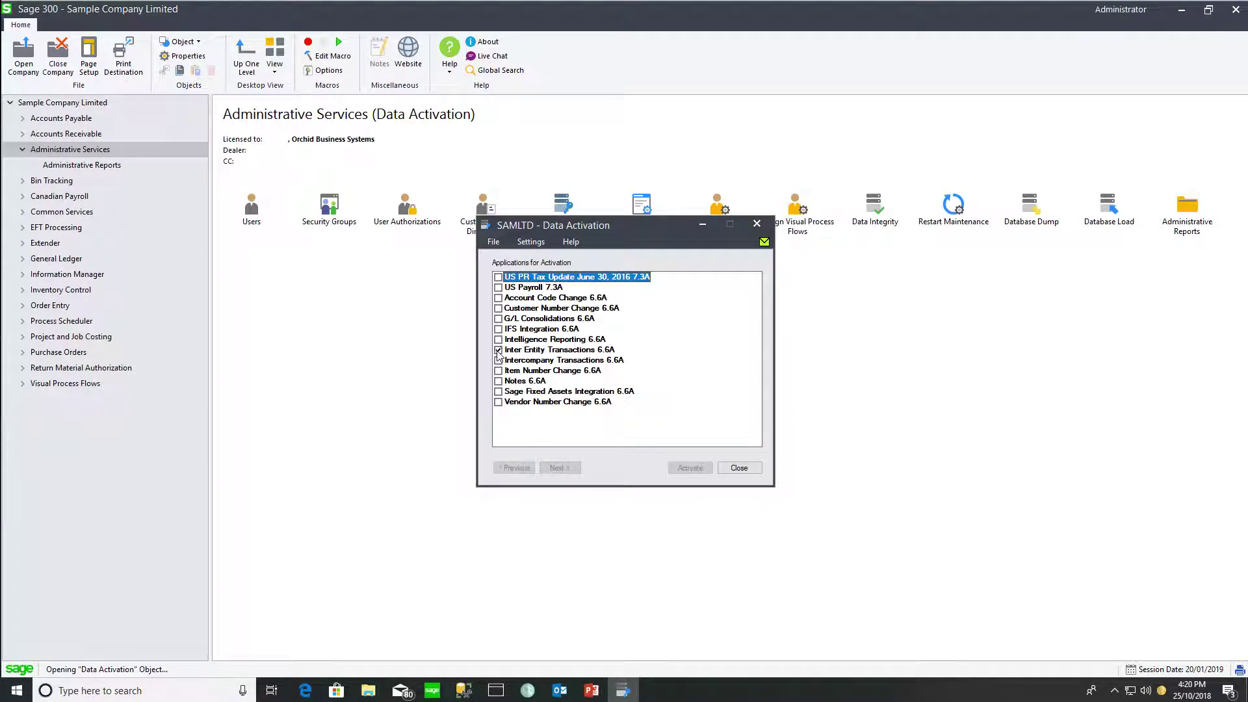
{"action": "left_click", "coordinate": [559, 468]}
{"action": "left_click", "coordinate": [690, 468]}
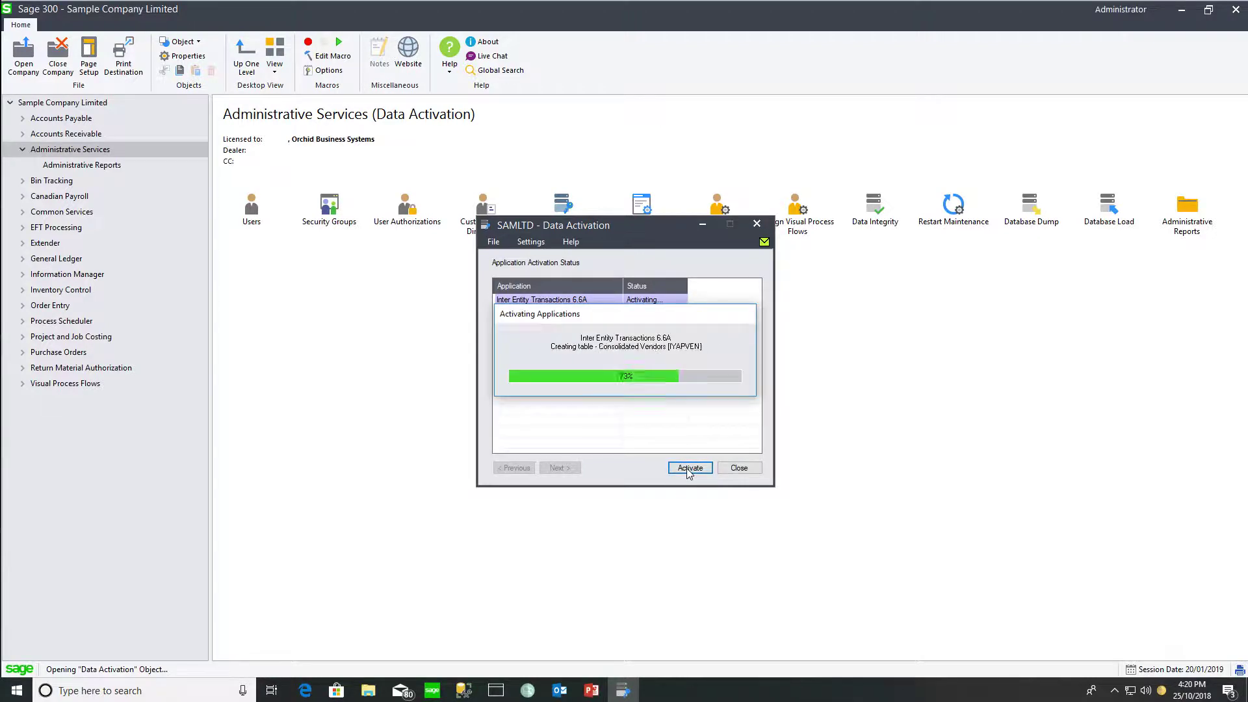
{"action": "left_click", "coordinate": [746, 457]}
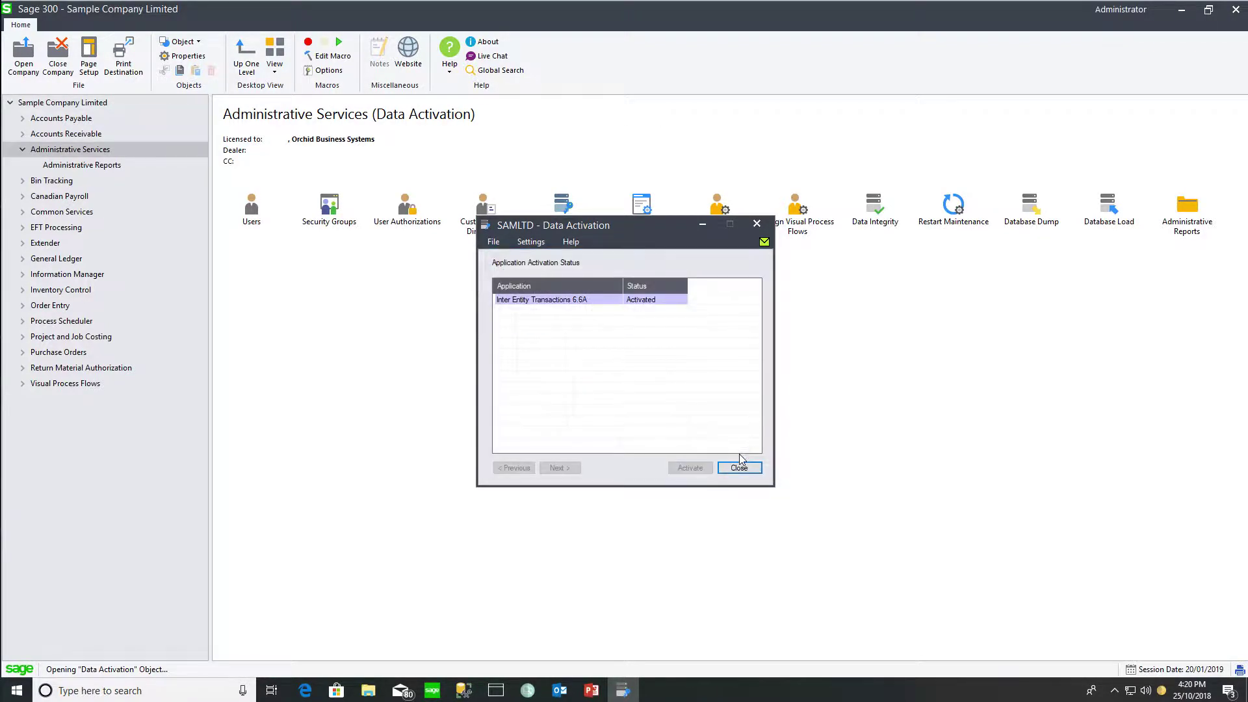
{"action": "left_click", "coordinate": [738, 468]}
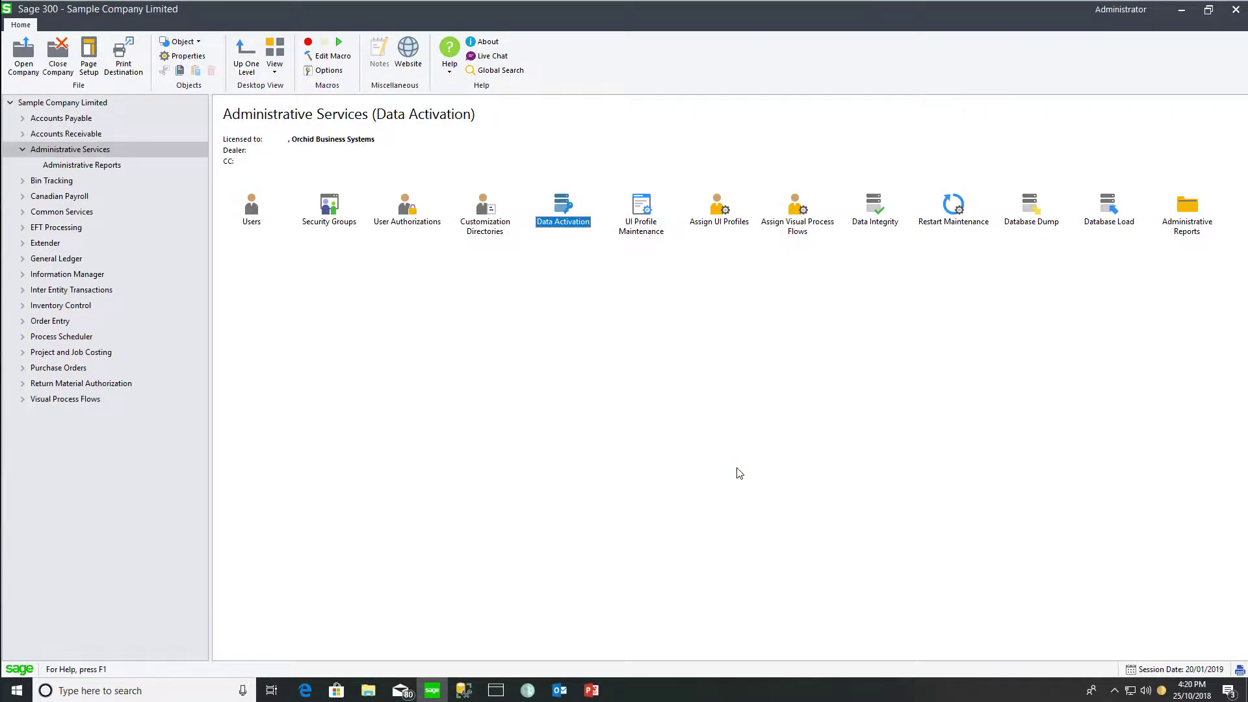
Assign and save the I/Y Trade OE-PO flow for user ADMIN, then expand Visual Process Flows
{"action": "double_click", "coordinate": [798, 206]}
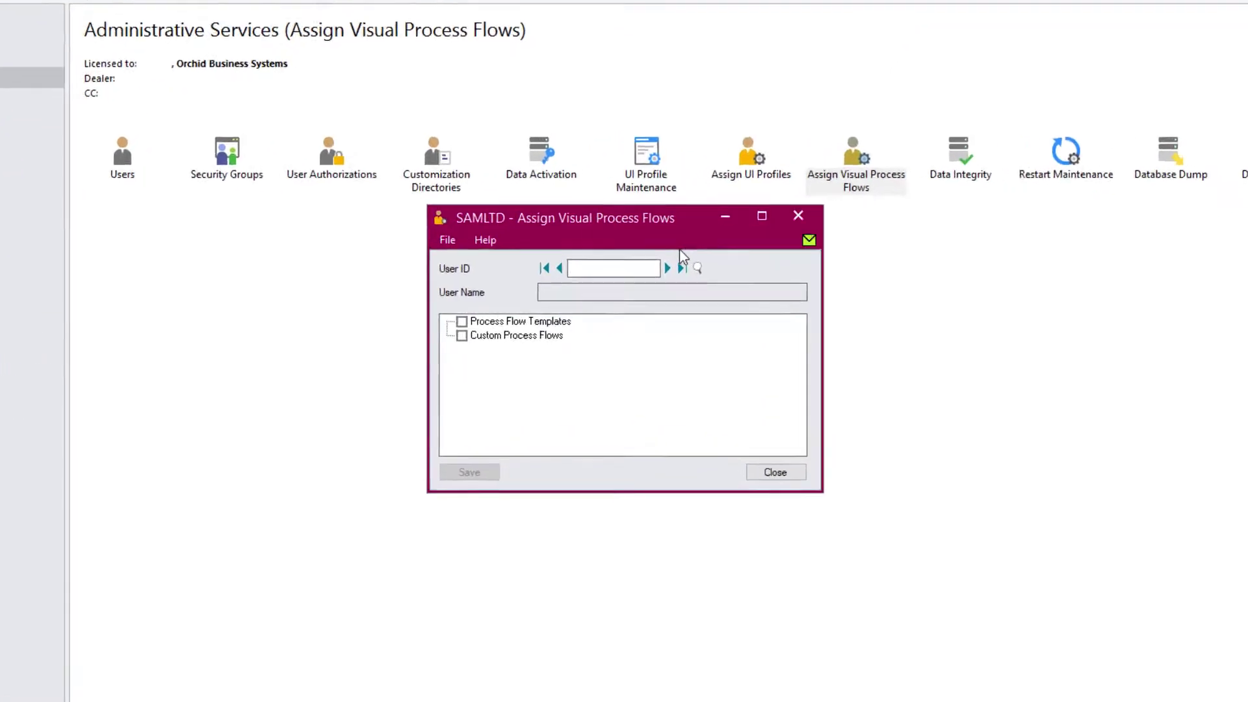
{"action": "type", "text": "ADMIN"}
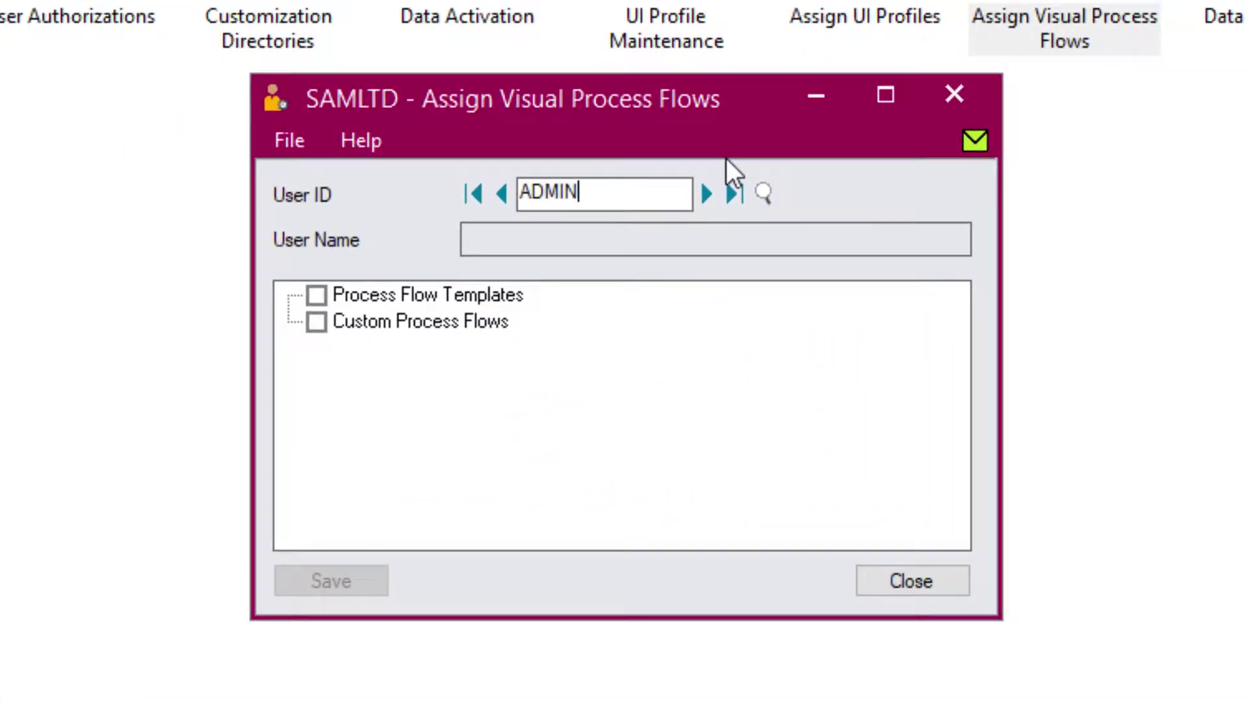
{"action": "key", "text": "Tab"}
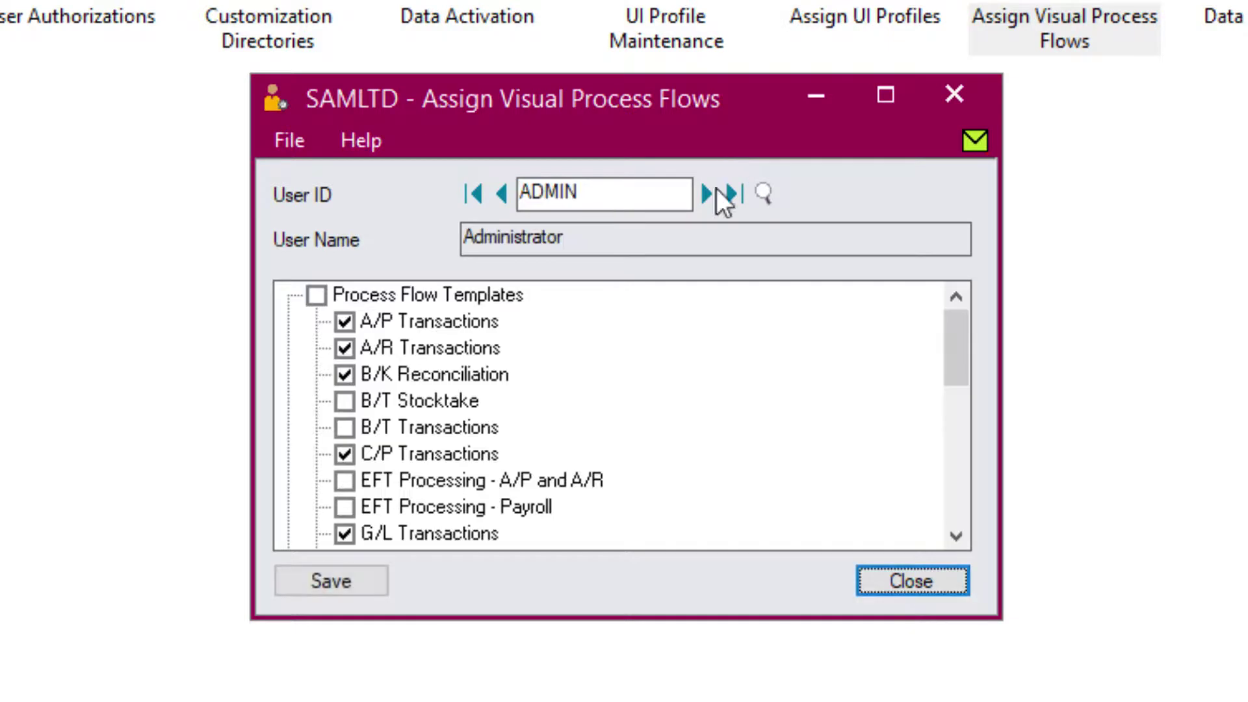
{"action": "left_click_drag", "start_coordinate": [954, 357], "coordinate": [948, 439]}
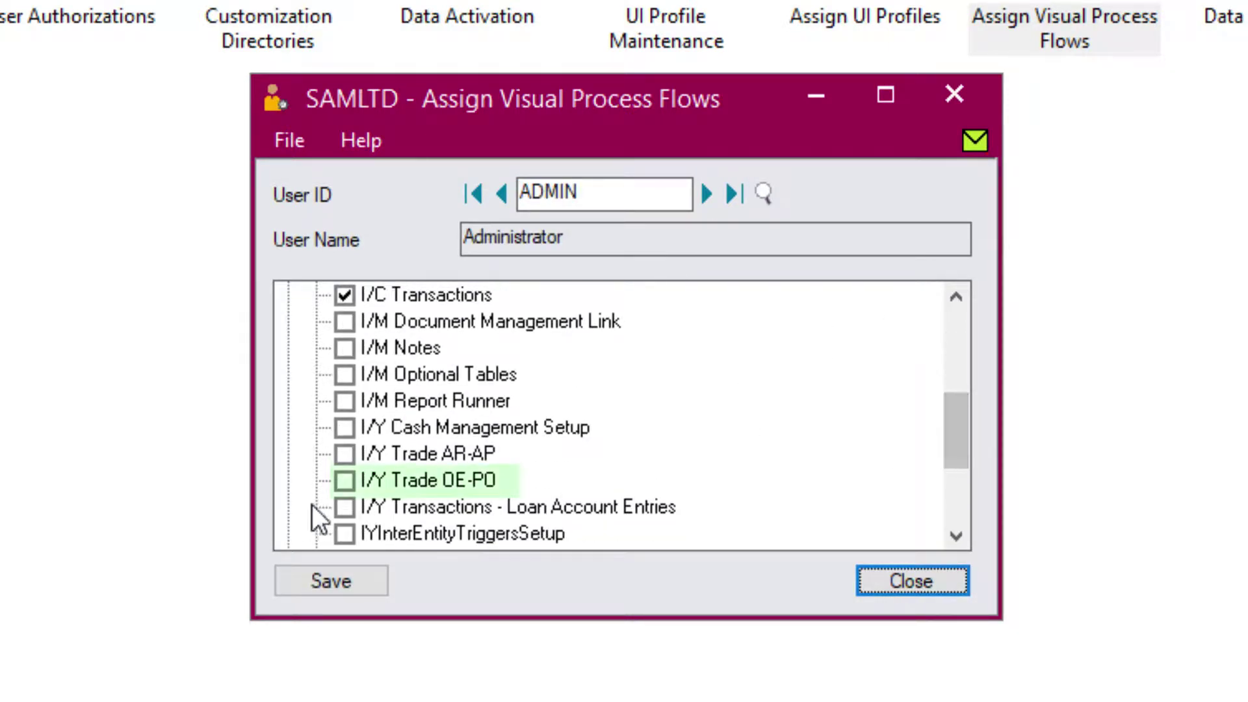
{"action": "left_click", "coordinate": [345, 484]}
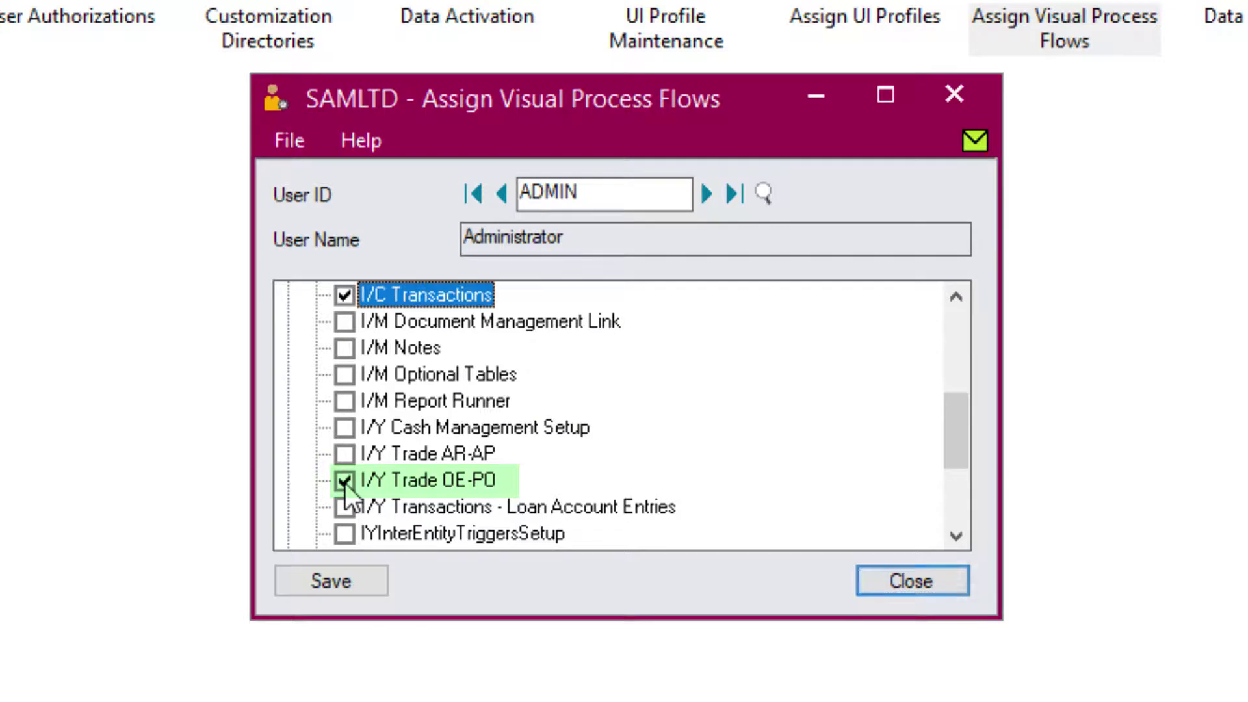
{"action": "left_click", "coordinate": [322, 582]}
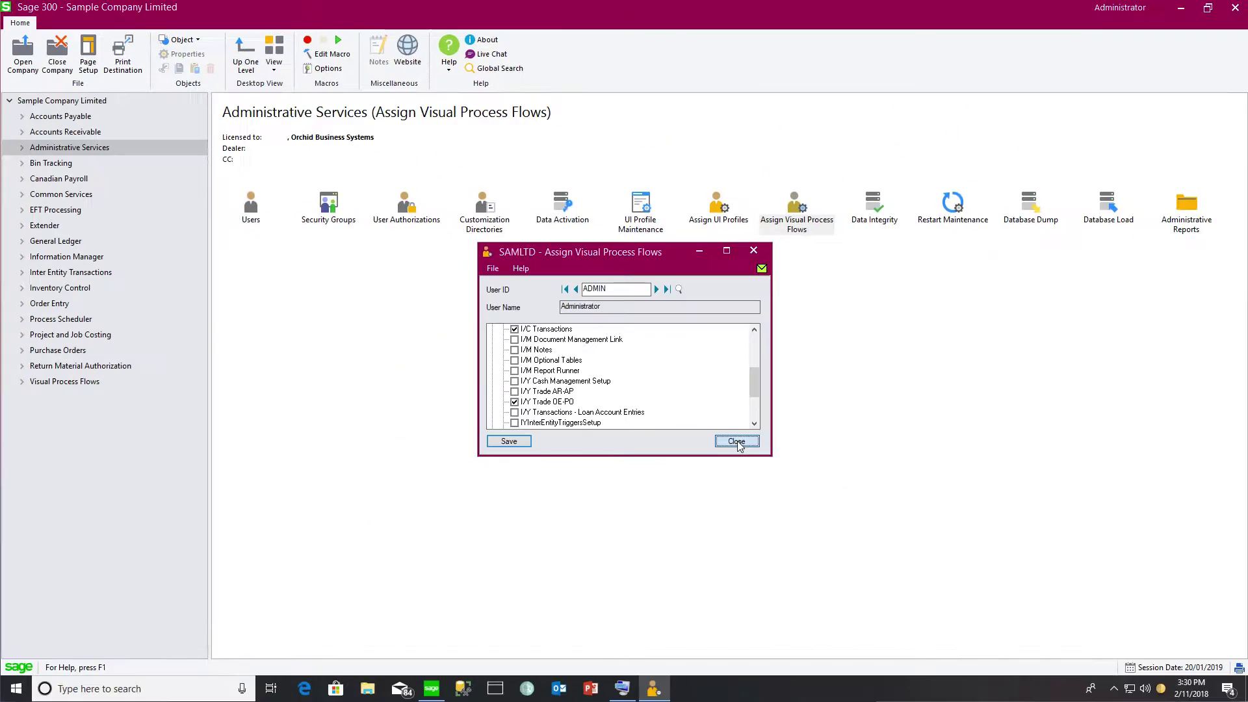
{"action": "left_click", "coordinate": [897, 579]}
{"action": "left_click", "coordinate": [21, 382]}
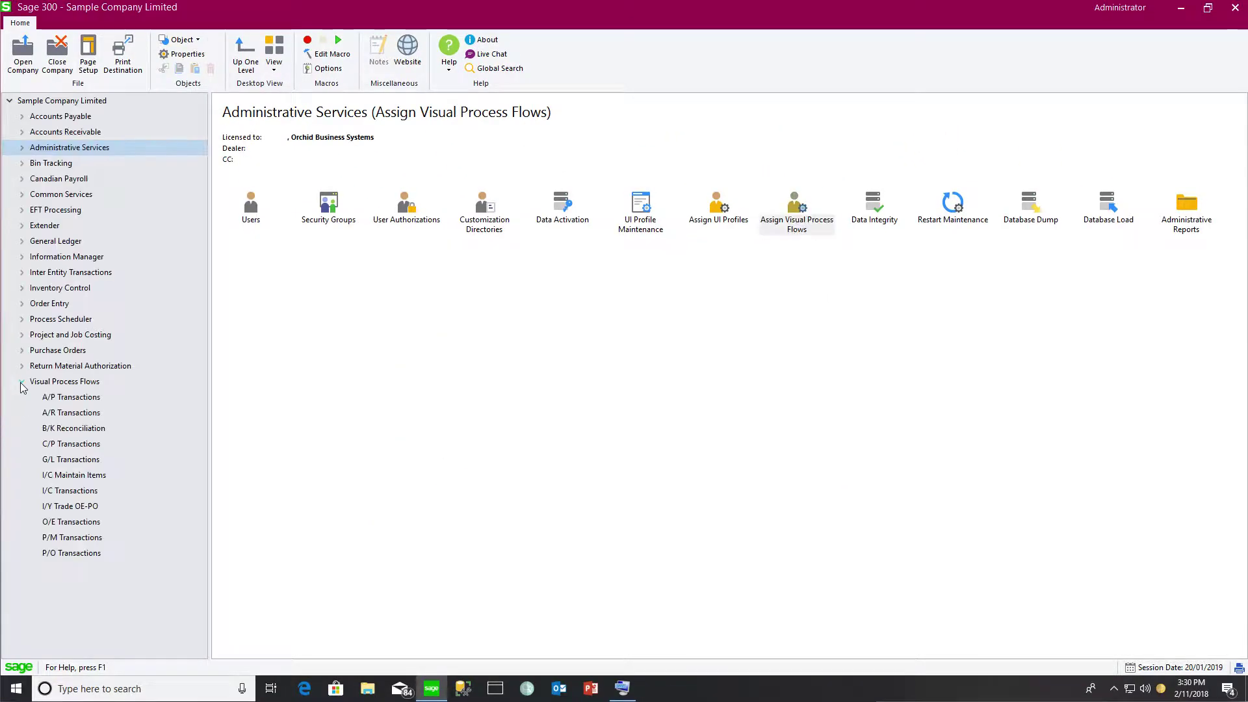
Check the IET licence under Inter Entity Transactions and open the IET Setup folder
{"action": "left_click", "coordinate": [64, 509]}
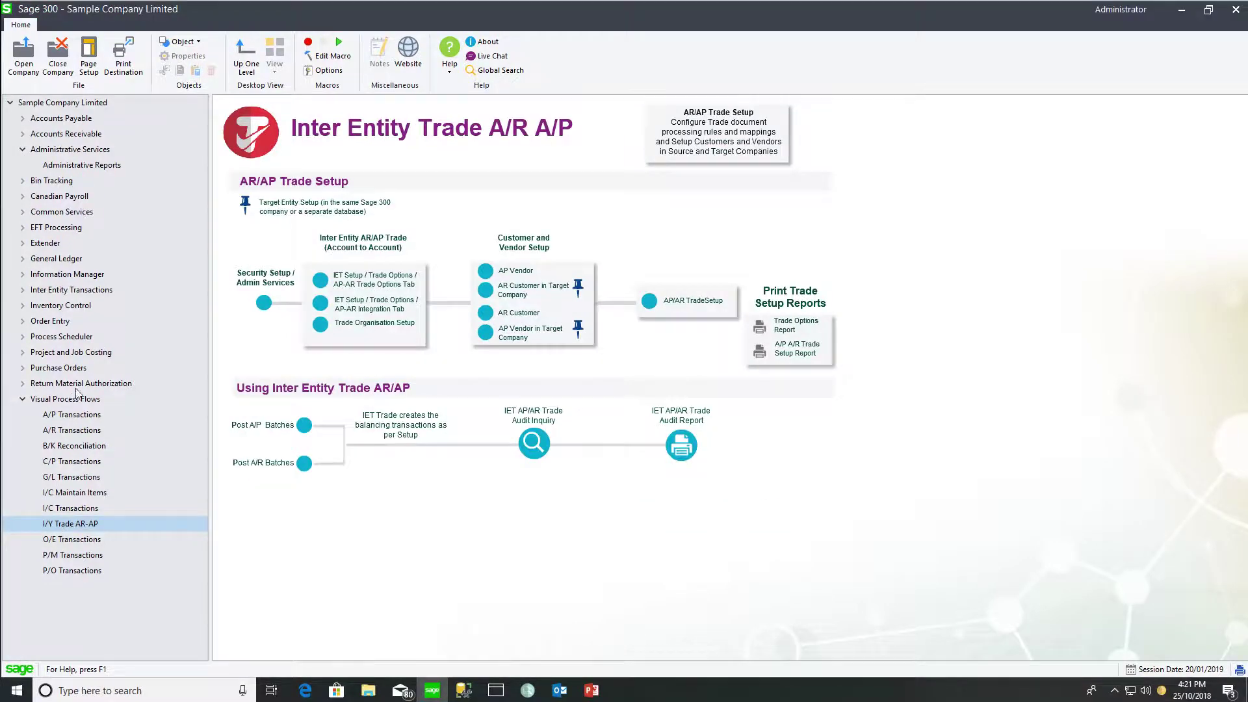
{"action": "left_click", "coordinate": [77, 290]}
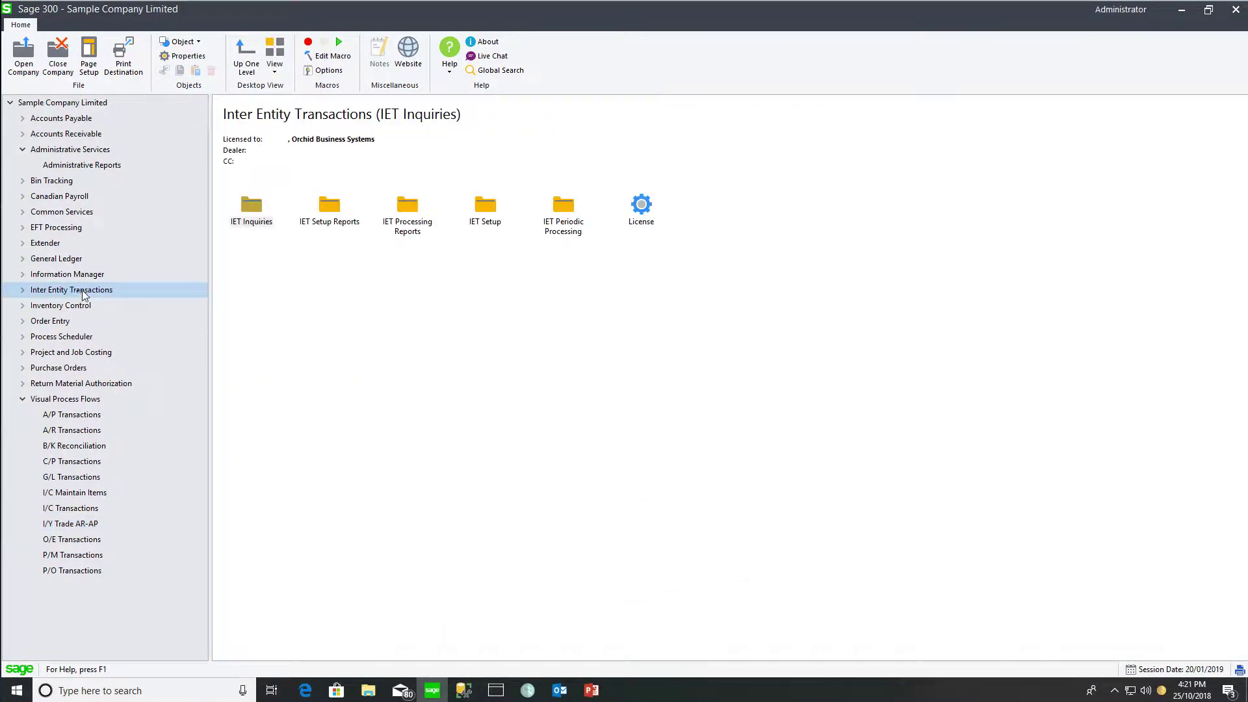
{"action": "double_click", "coordinate": [647, 217]}
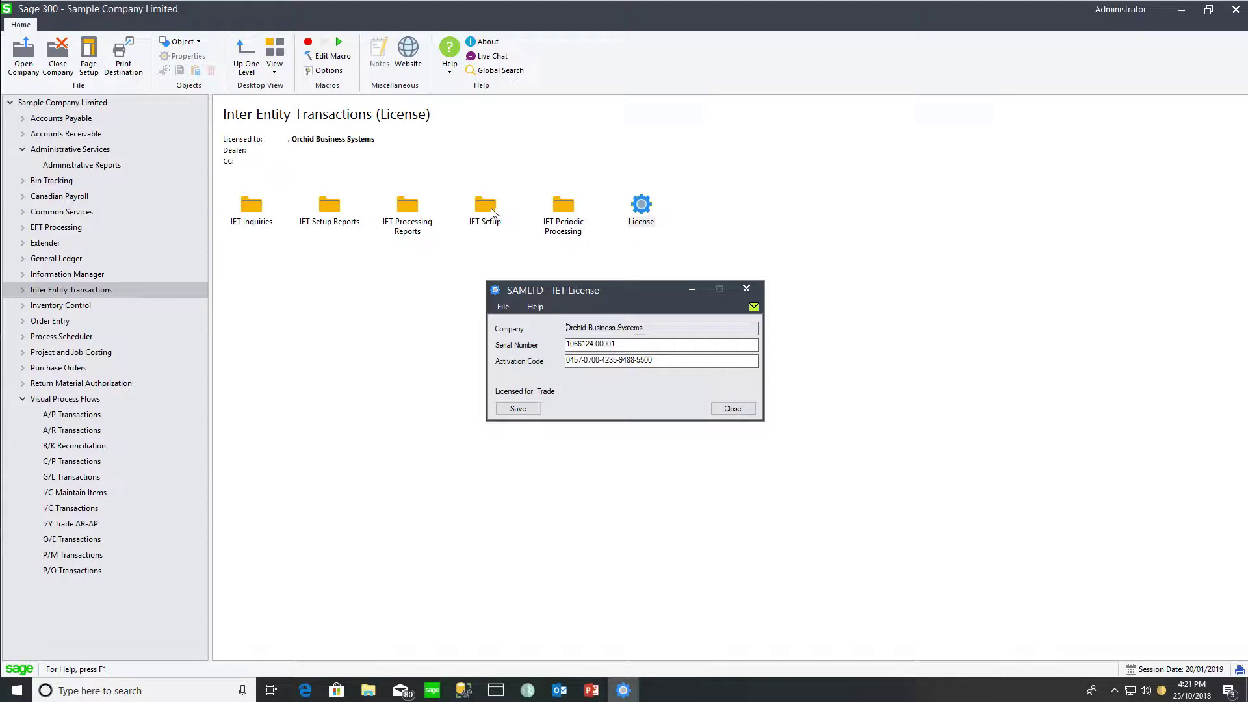
{"action": "double_click", "coordinate": [492, 211]}
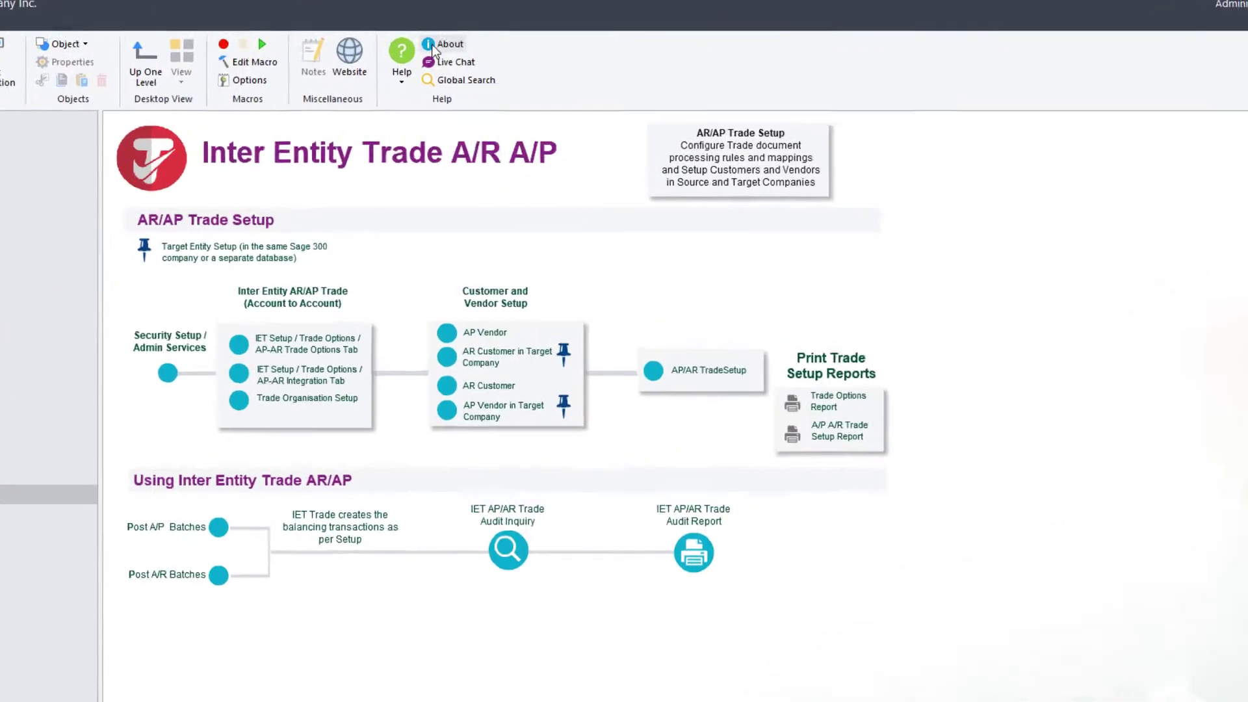
Review the licensed Sage 300 products and the IAP current users list
{"action": "left_click", "coordinate": [434, 46]}
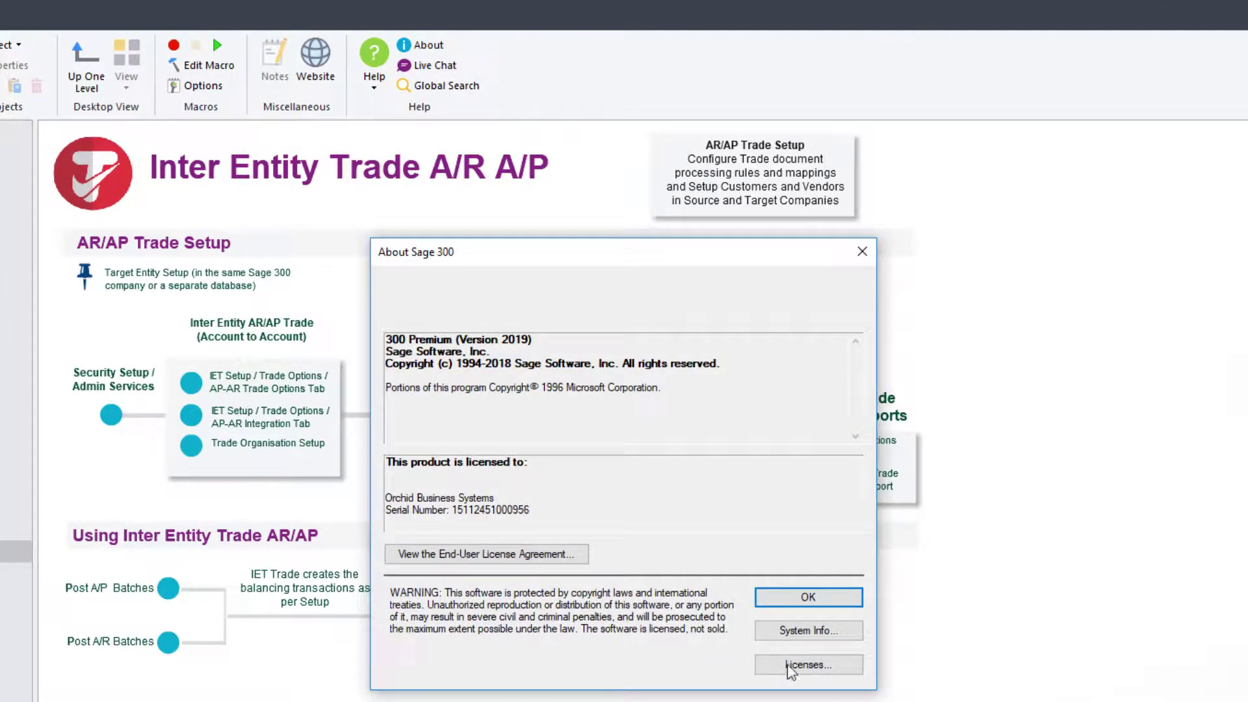
{"action": "left_click", "coordinate": [808, 664]}
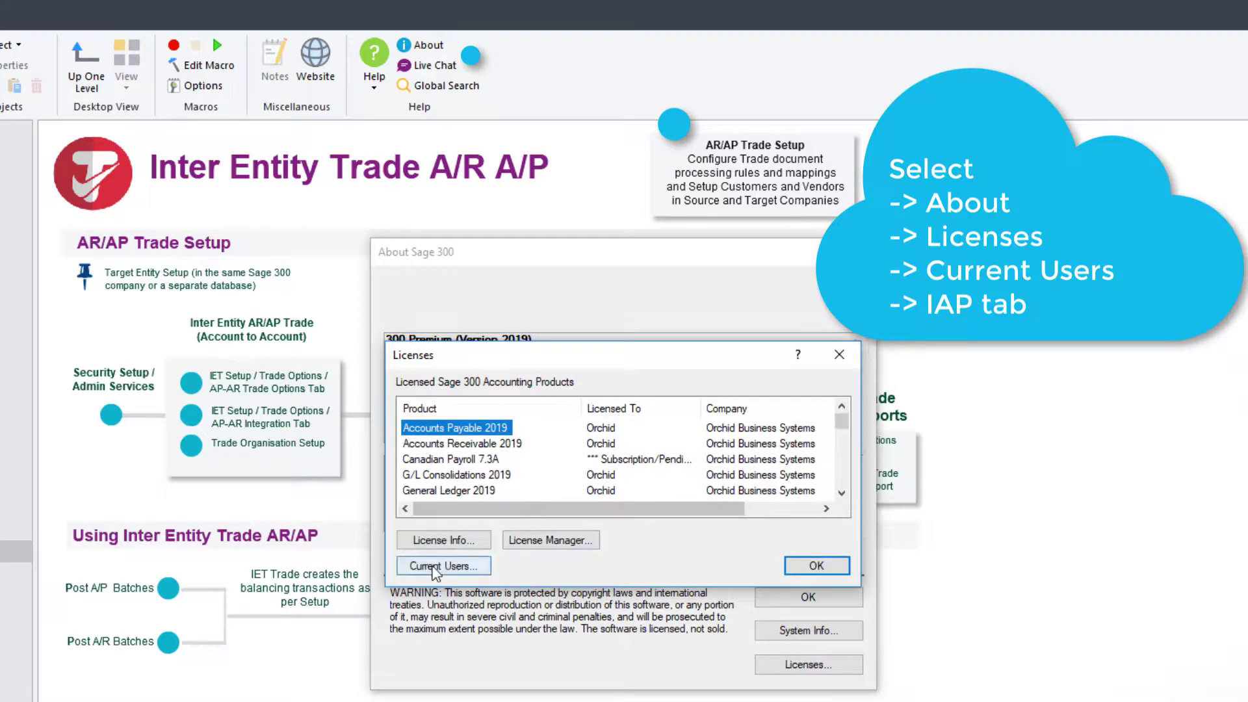
{"action": "left_click", "coordinate": [444, 565]}
{"action": "left_click", "coordinate": [319, 284]}
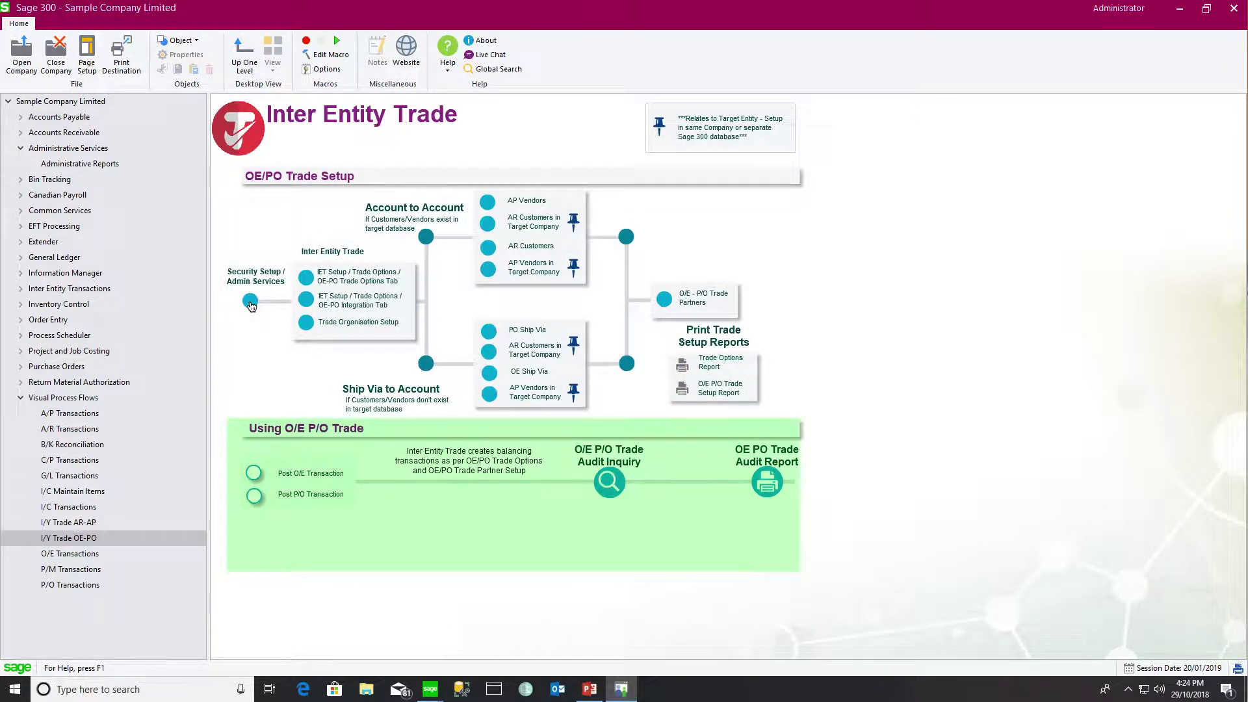
View the SAMLTD security groups, then open SAMLTD Trade Options from the flow diagram
{"action": "left_click", "coordinate": [251, 302]}
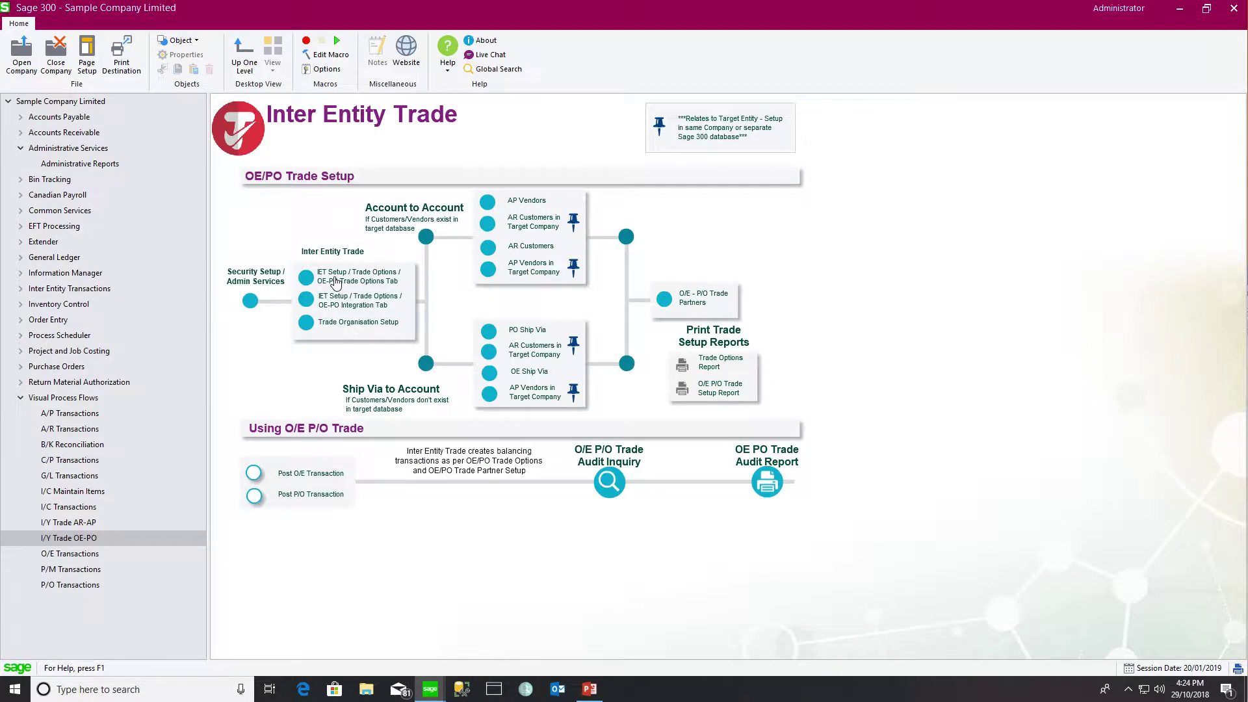
{"action": "left_click", "coordinate": [335, 282]}
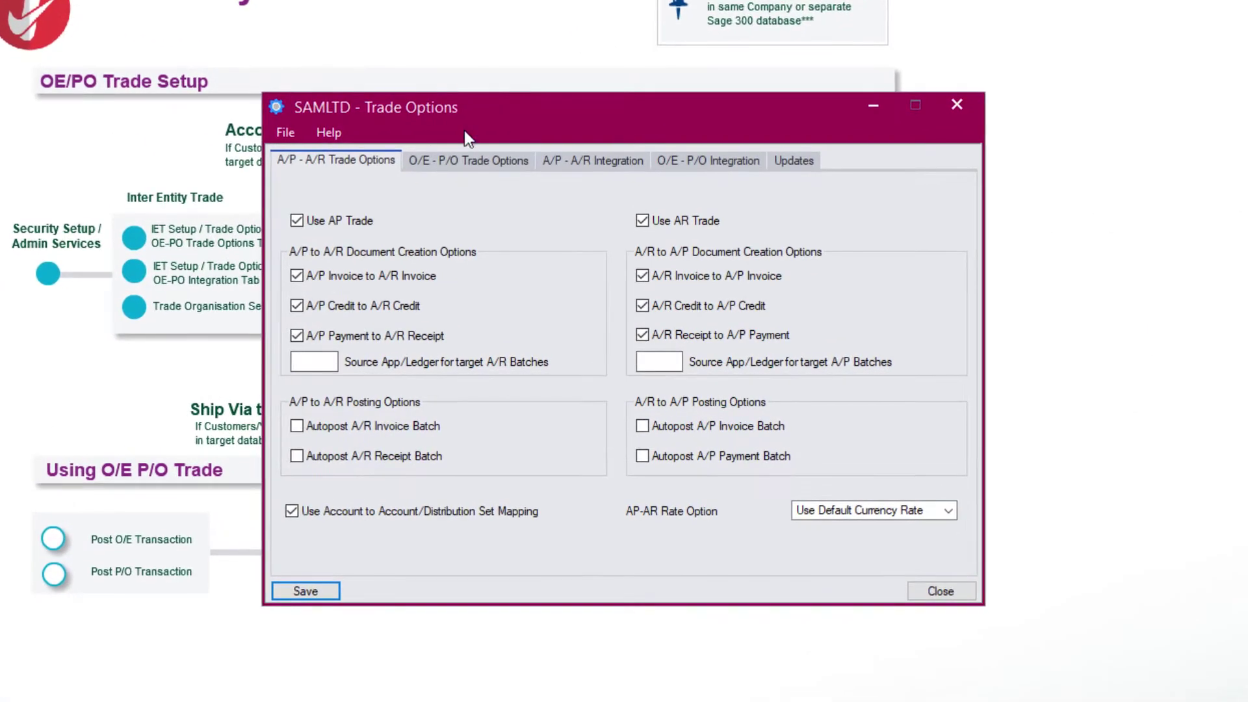
Enable PO trade so PO orders, receipts and returns create OE orders, shipments and credits
{"action": "left_click", "coordinate": [503, 189]}
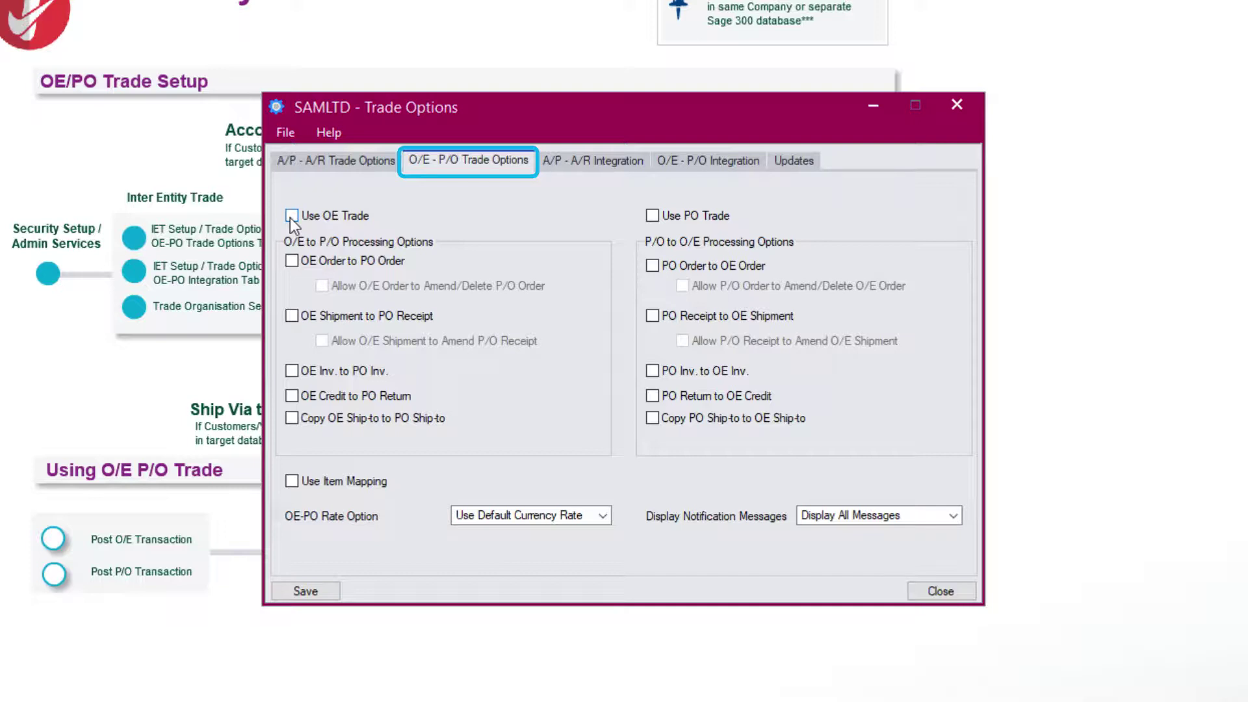
{"action": "left_click", "coordinate": [652, 216]}
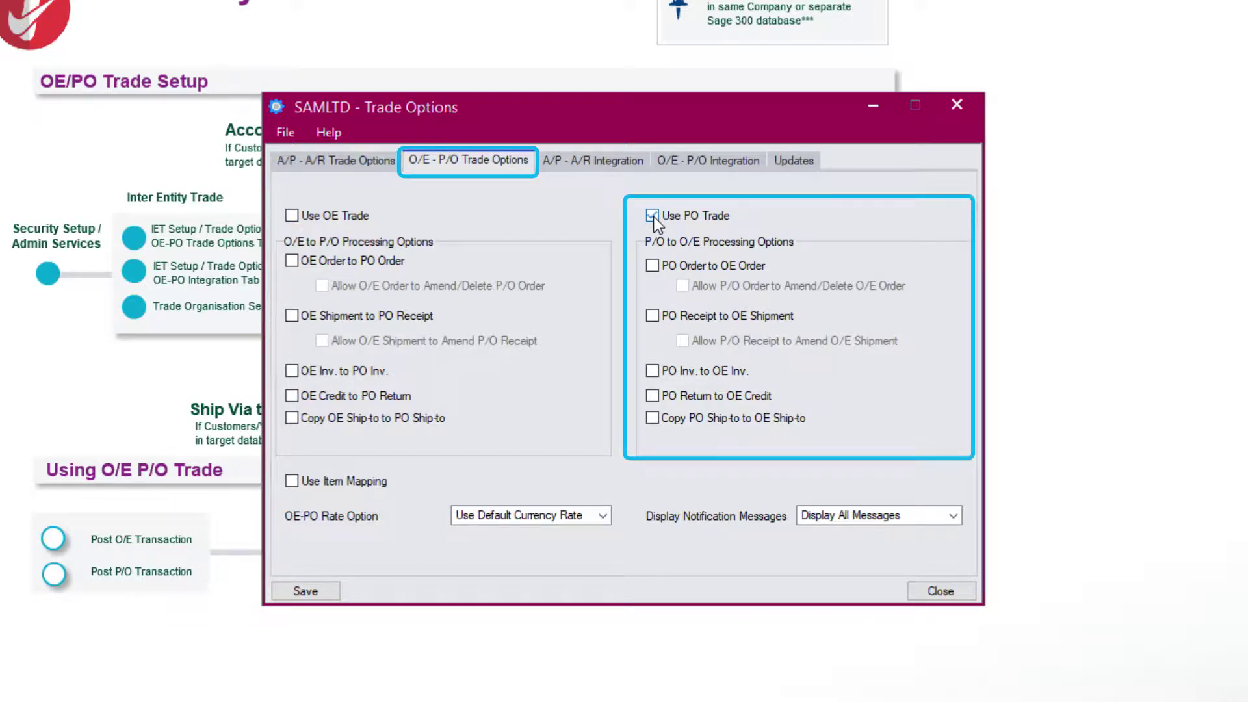
{"action": "left_click", "coordinate": [652, 267]}
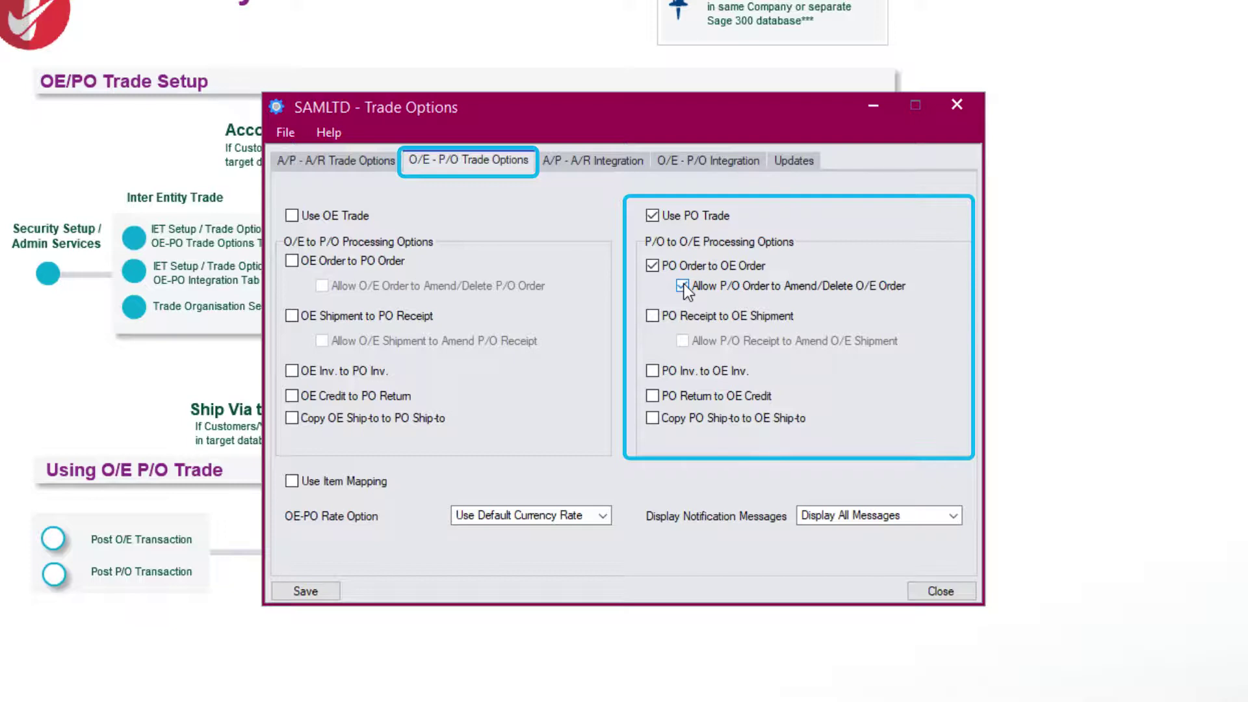
{"action": "left_click", "coordinate": [653, 315]}
{"action": "left_click", "coordinate": [682, 341]}
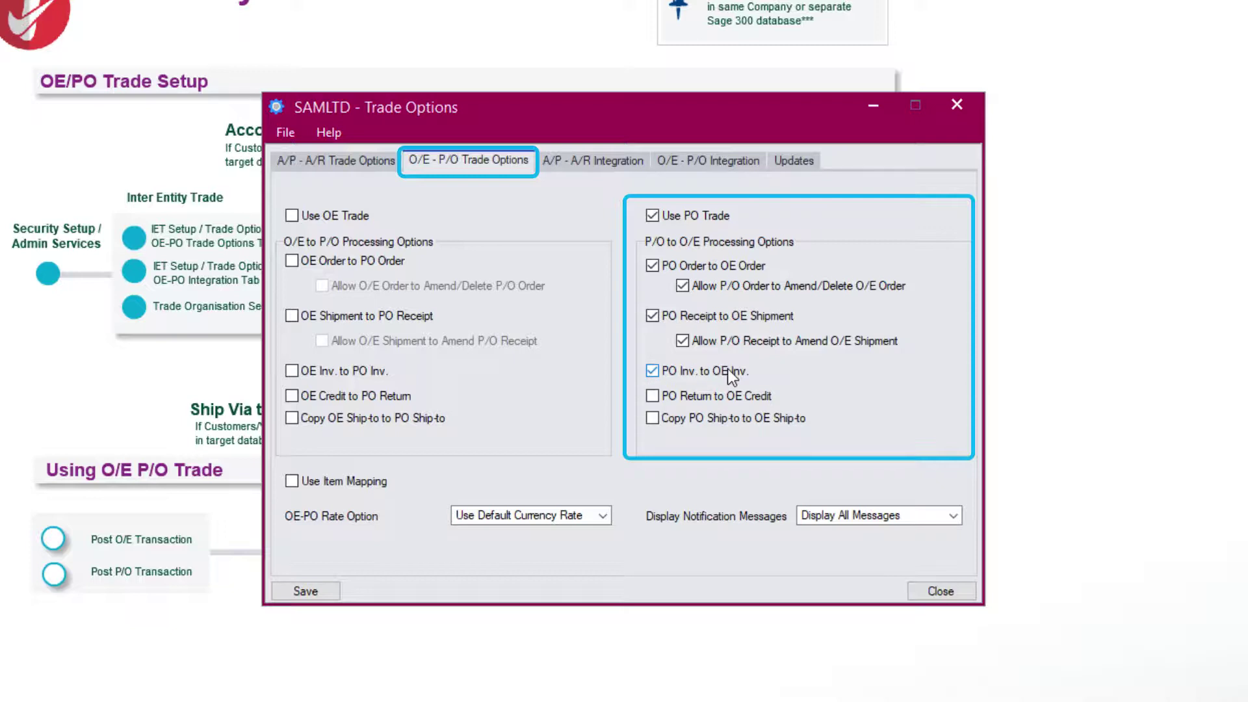
{"action": "left_click", "coordinate": [655, 397]}
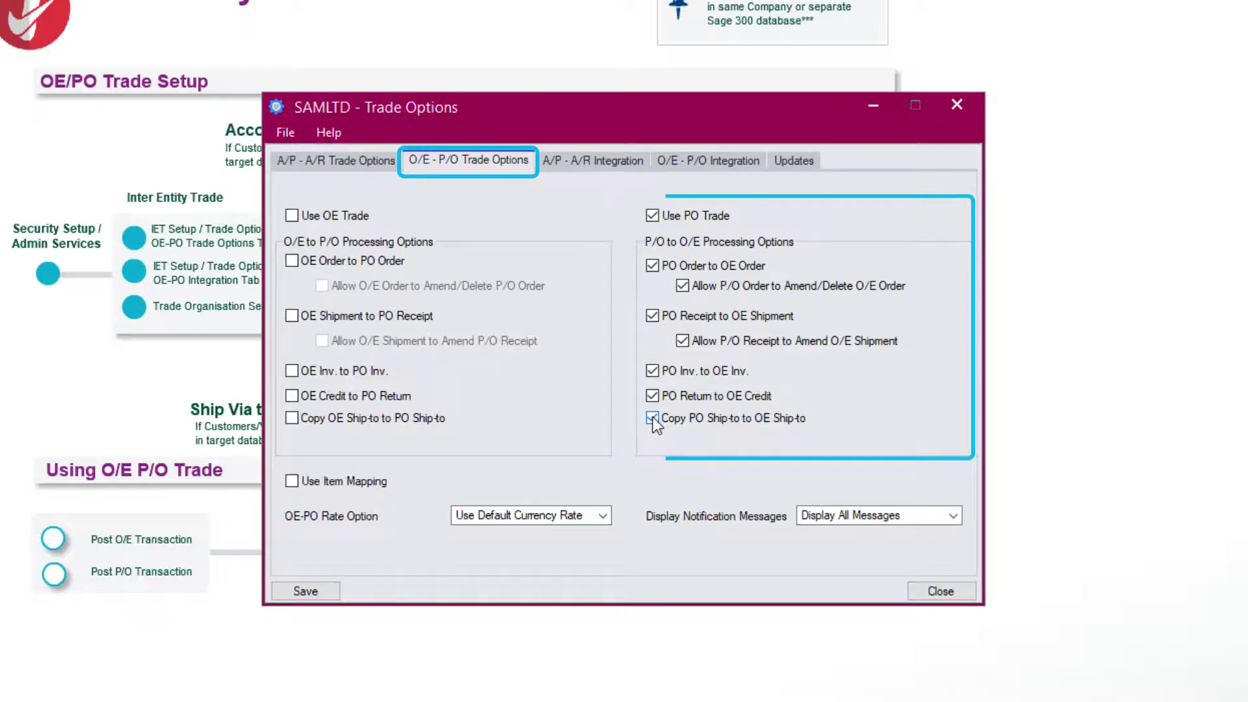
Enable OE trade so OE orders, shipments, invoices and credits create PO documents, copying ship-to address
{"action": "left_click", "coordinate": [291, 216]}
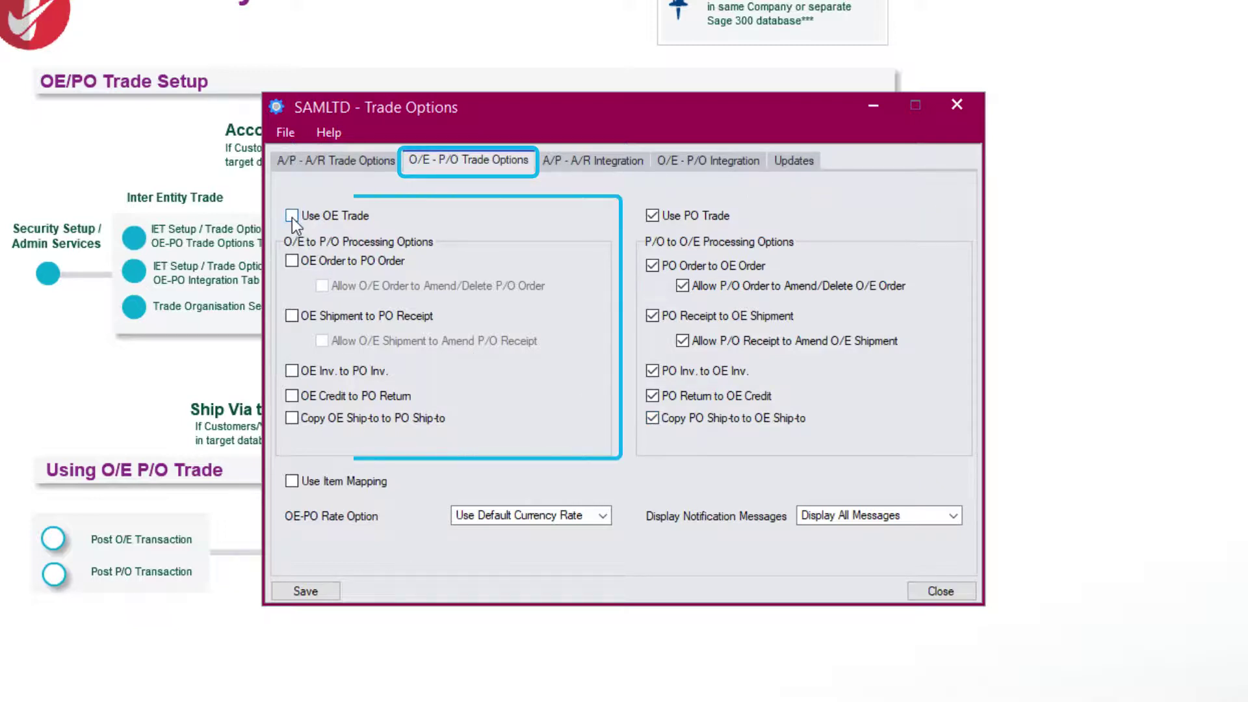
{"action": "left_click", "coordinate": [291, 261]}
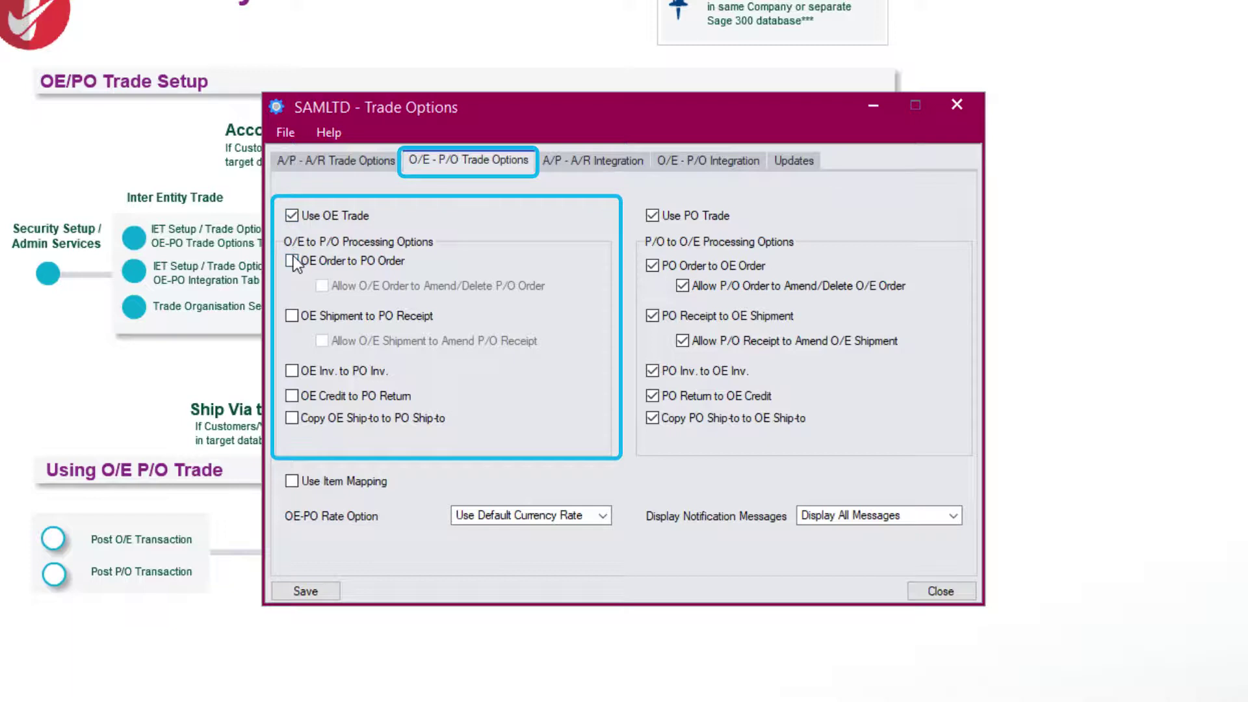
{"action": "left_click", "coordinate": [292, 316]}
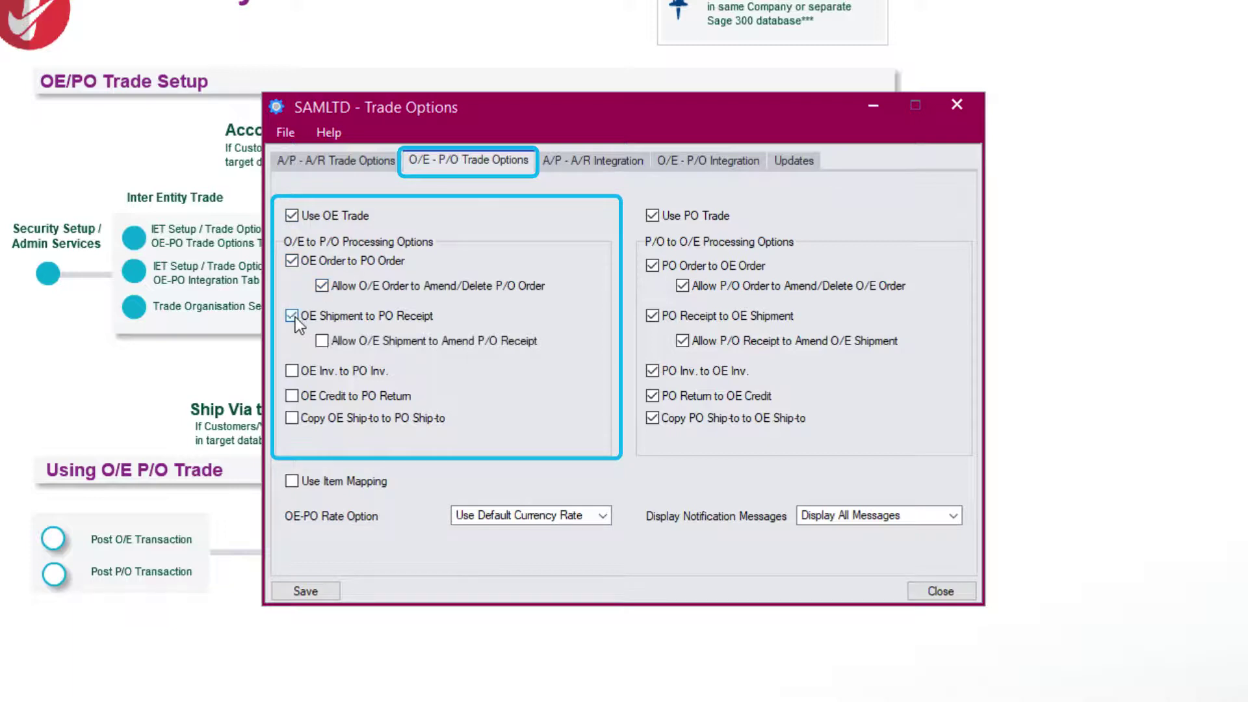
{"action": "left_click", "coordinate": [298, 370]}
{"action": "left_click", "coordinate": [291, 397]}
{"action": "left_click", "coordinate": [292, 419]}
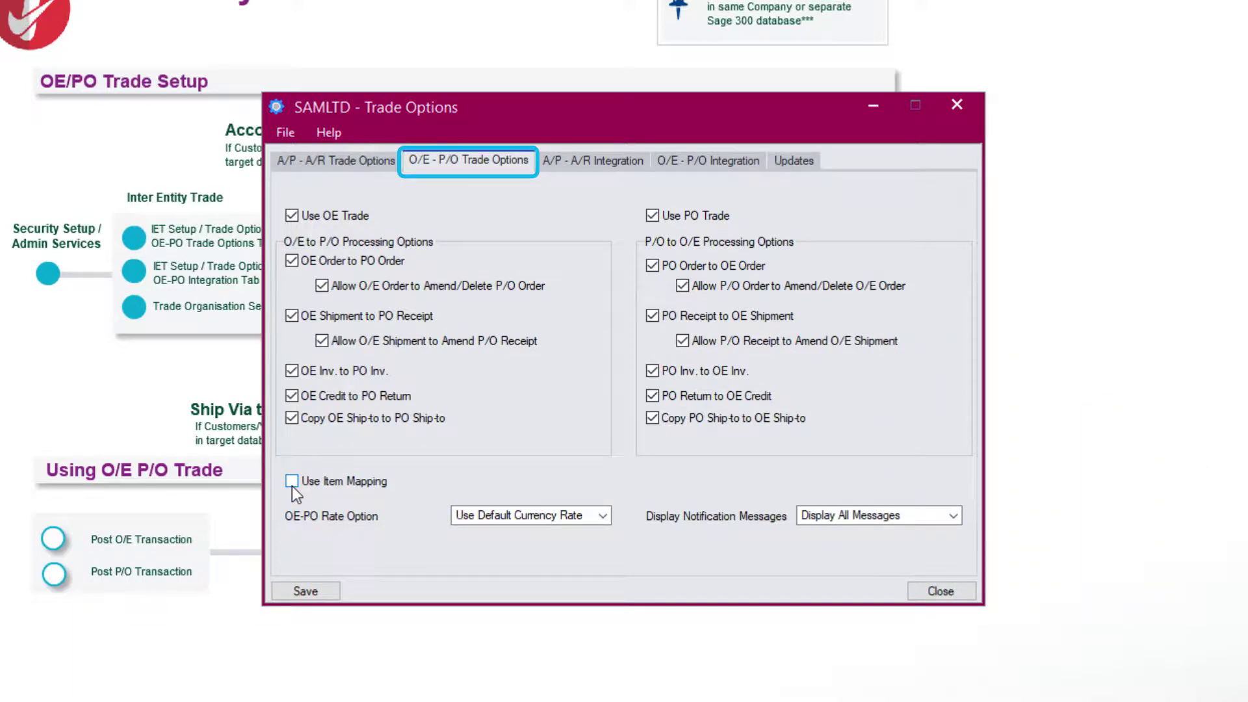
Keep the default currency rate and display-all notification messages, then view the integration mappings
{"action": "left_click", "coordinate": [604, 516]}
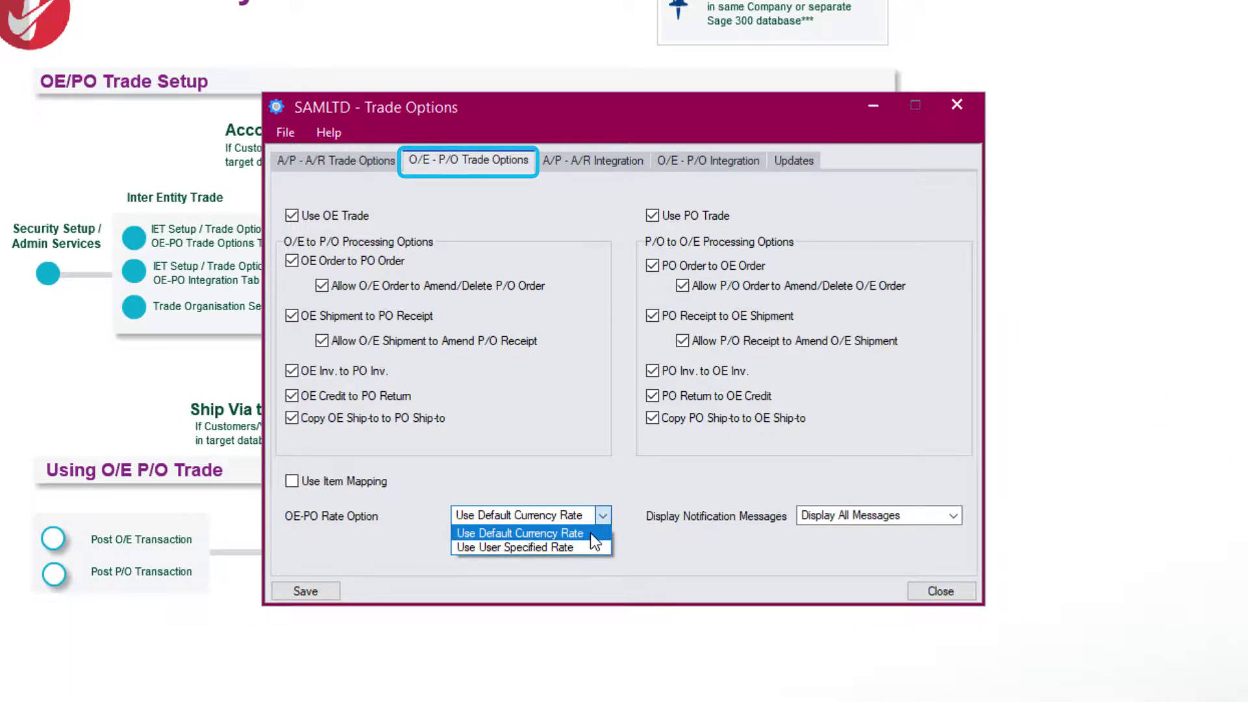
{"action": "left_click", "coordinate": [590, 532]}
{"action": "left_click", "coordinate": [953, 515]}
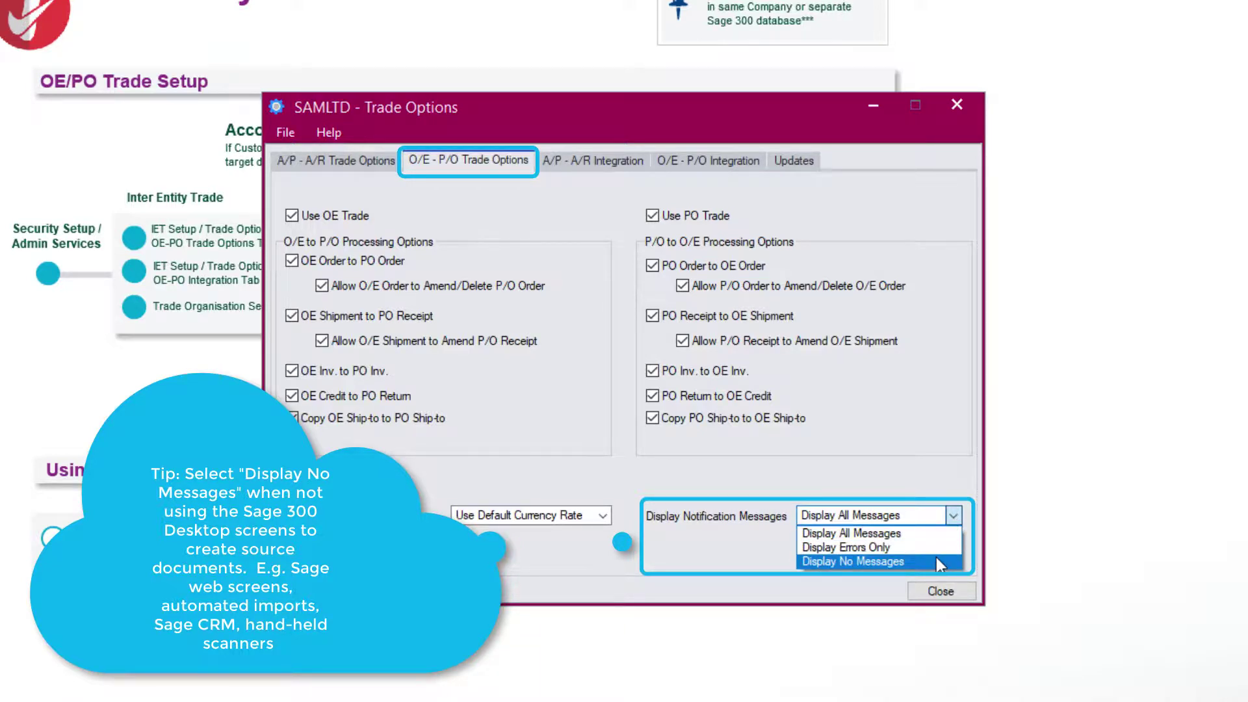
{"action": "left_click", "coordinate": [926, 533]}
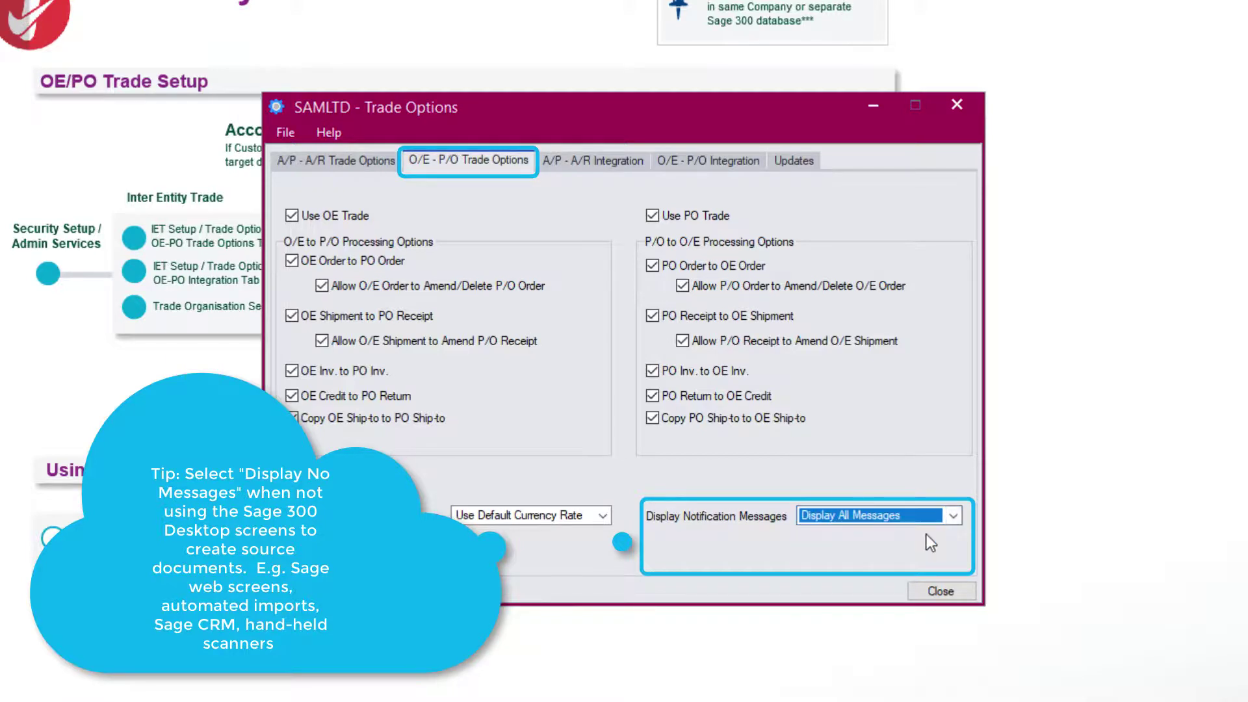
{"action": "left_click", "coordinate": [720, 159]}
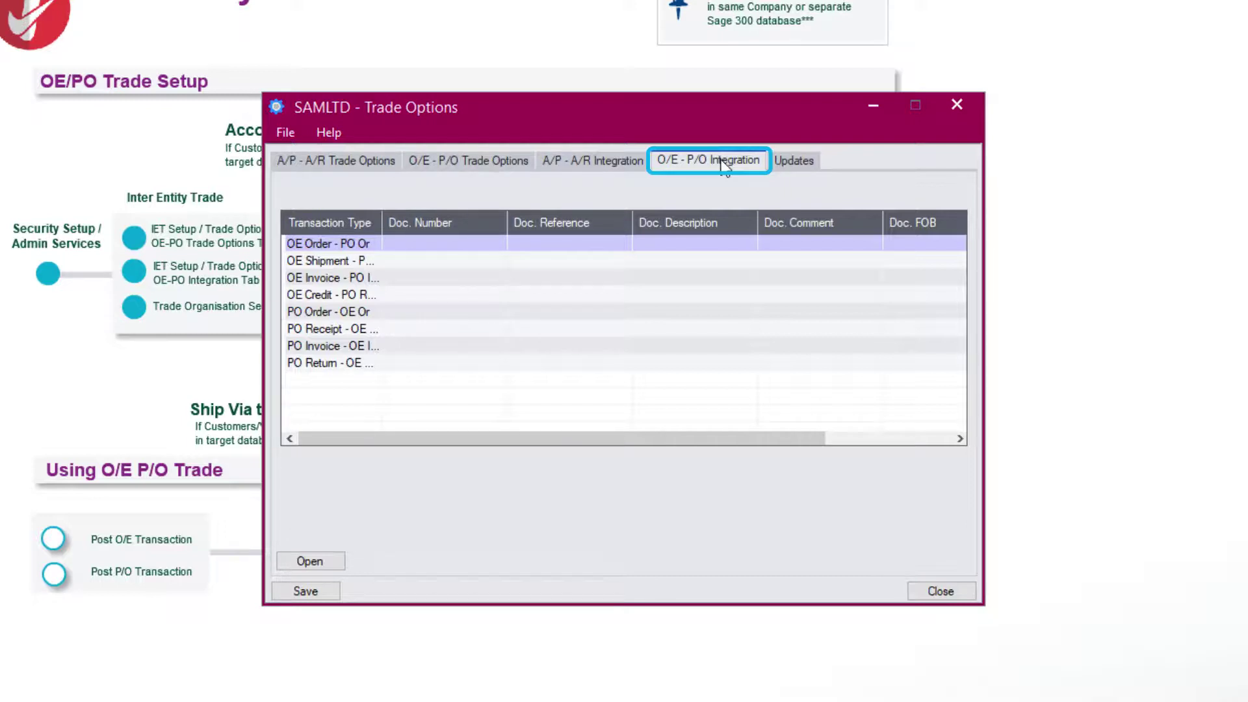
For PO Order - OE Order, map the Document Reference and Document Description segments
{"action": "left_click", "coordinate": [346, 313]}
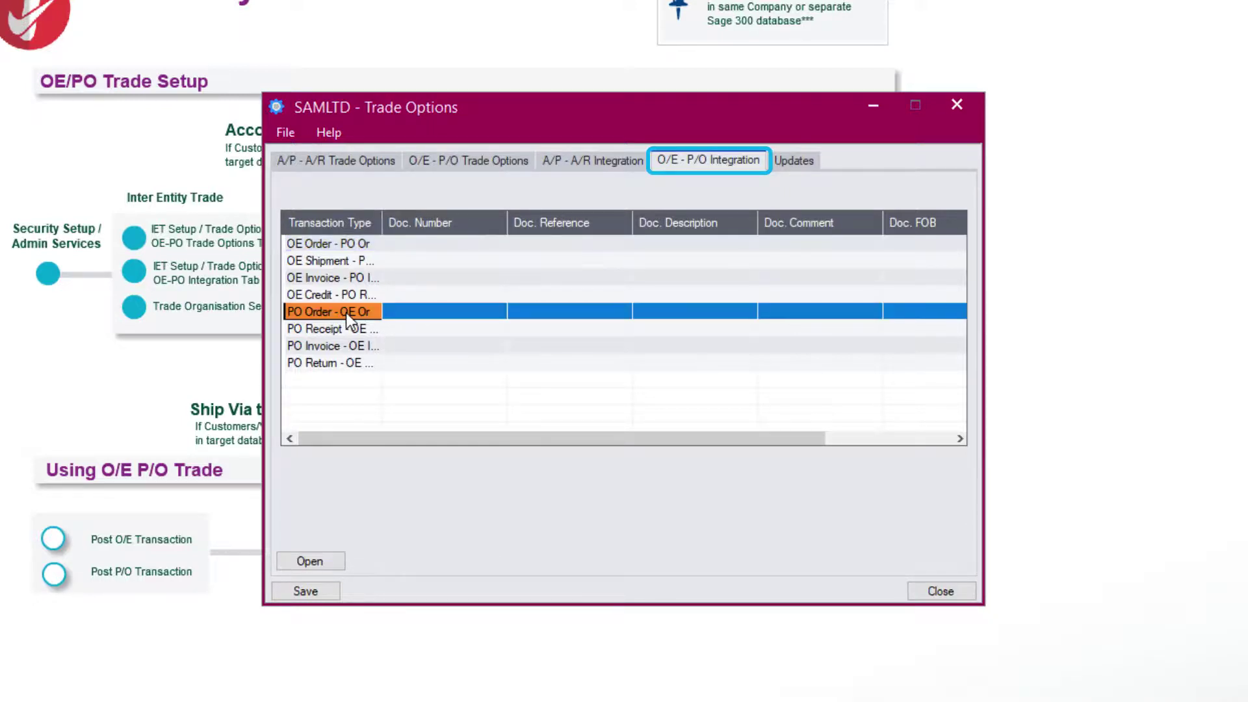
{"action": "left_click", "coordinate": [302, 558]}
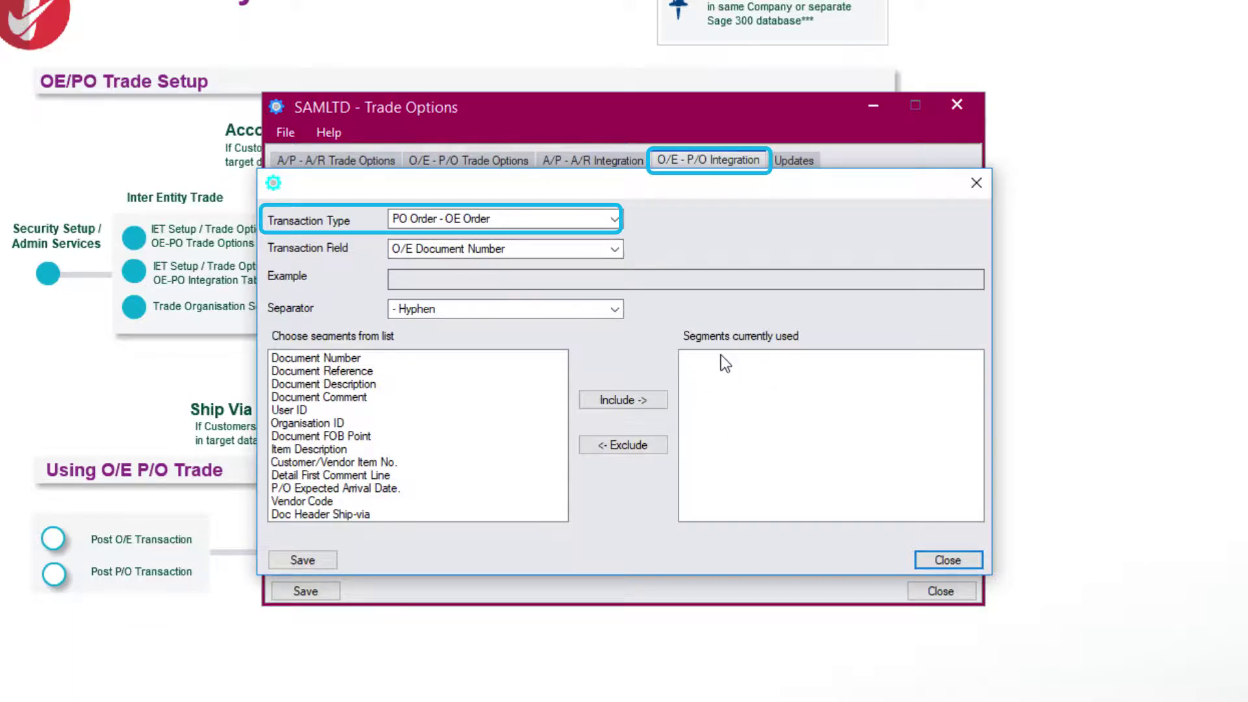
{"action": "left_click", "coordinate": [606, 249]}
{"action": "left_click", "coordinate": [594, 281]}
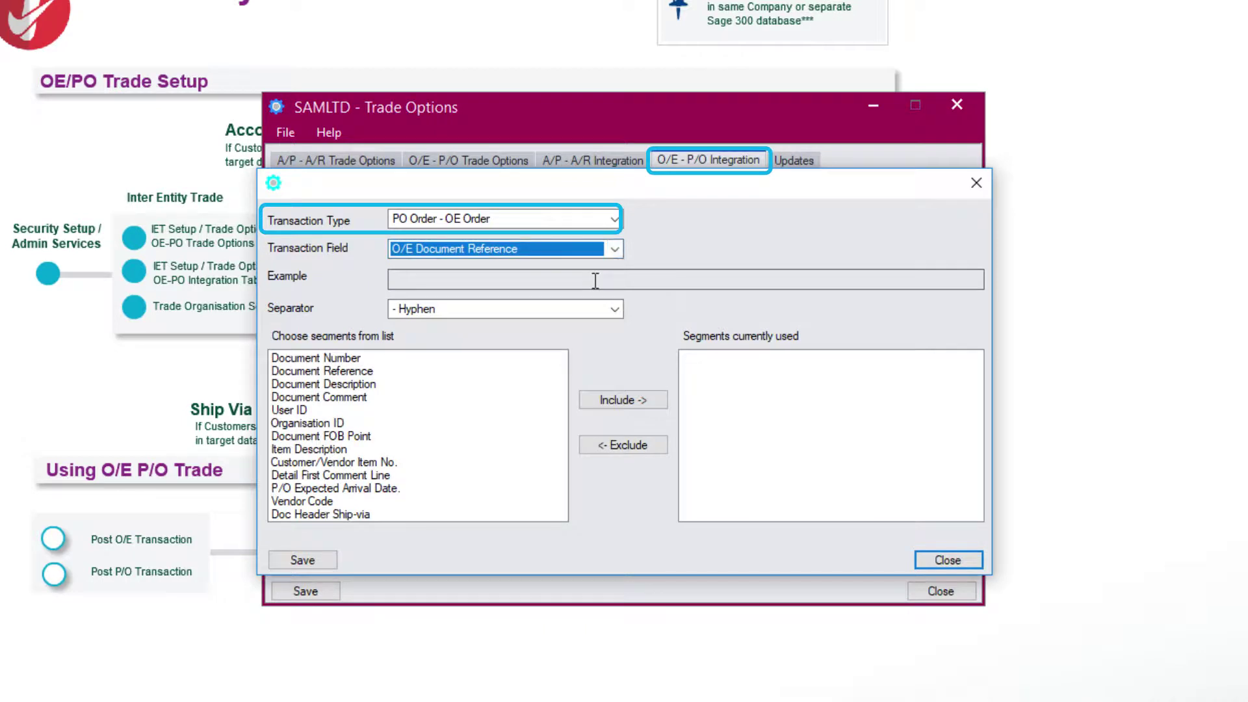
{"action": "left_click", "coordinate": [363, 372]}
{"action": "left_click", "coordinate": [623, 400]}
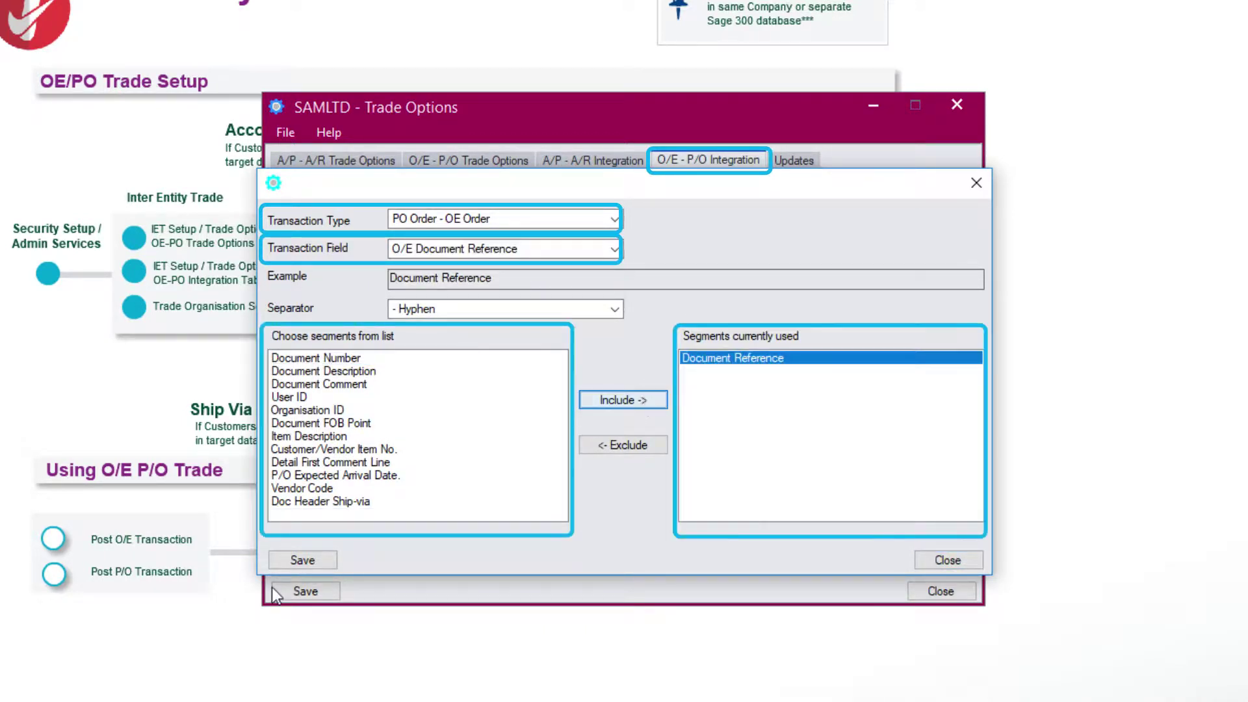
{"action": "left_click", "coordinate": [521, 249]}
{"action": "left_click", "coordinate": [519, 296]}
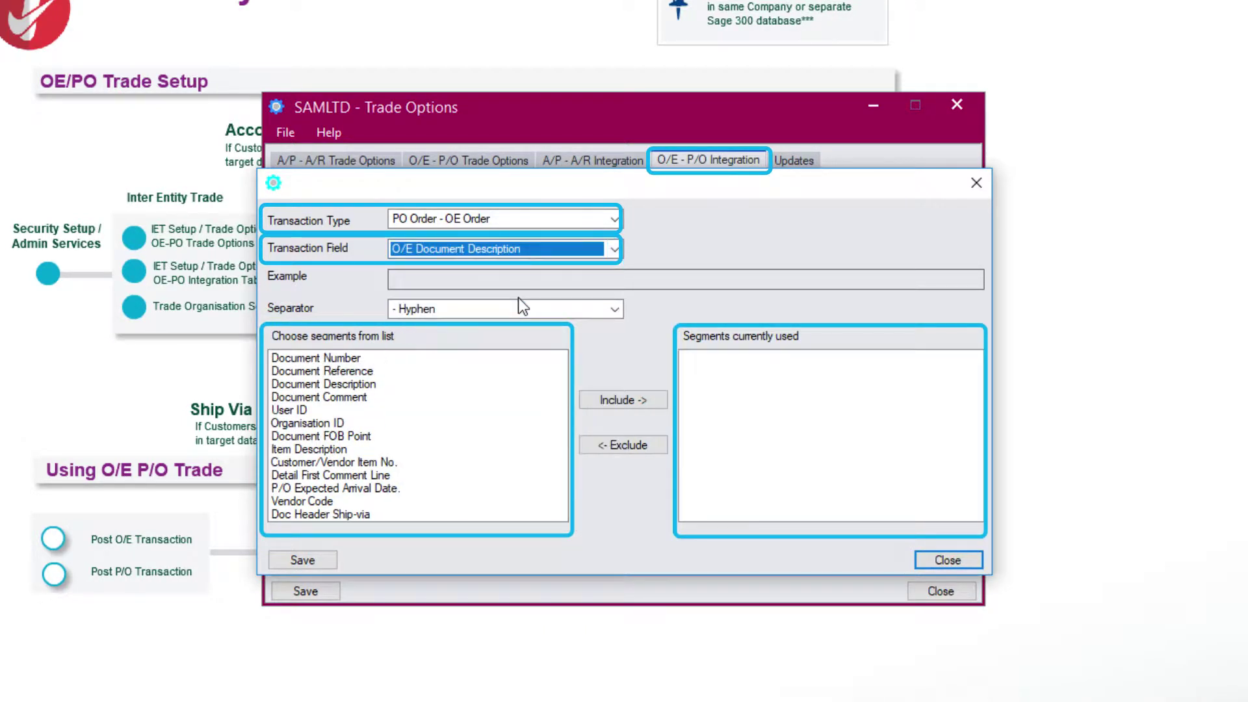
{"action": "left_click", "coordinate": [342, 386]}
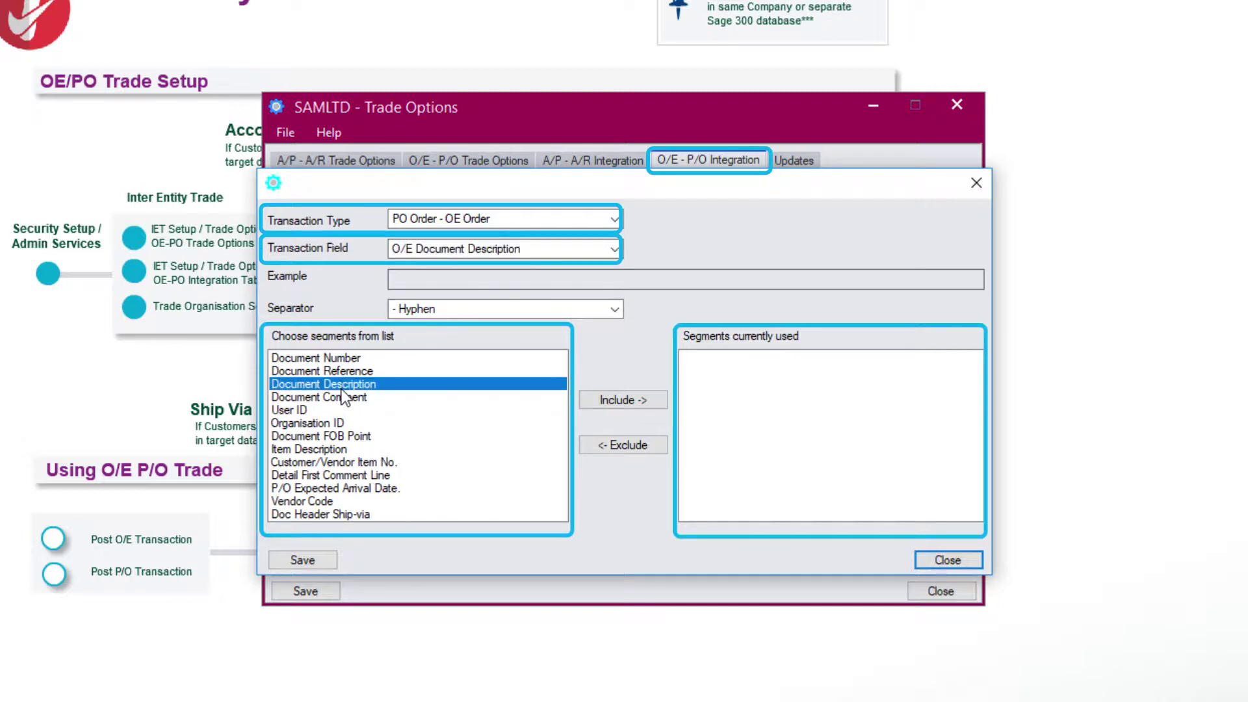
{"action": "left_click", "coordinate": [614, 401]}
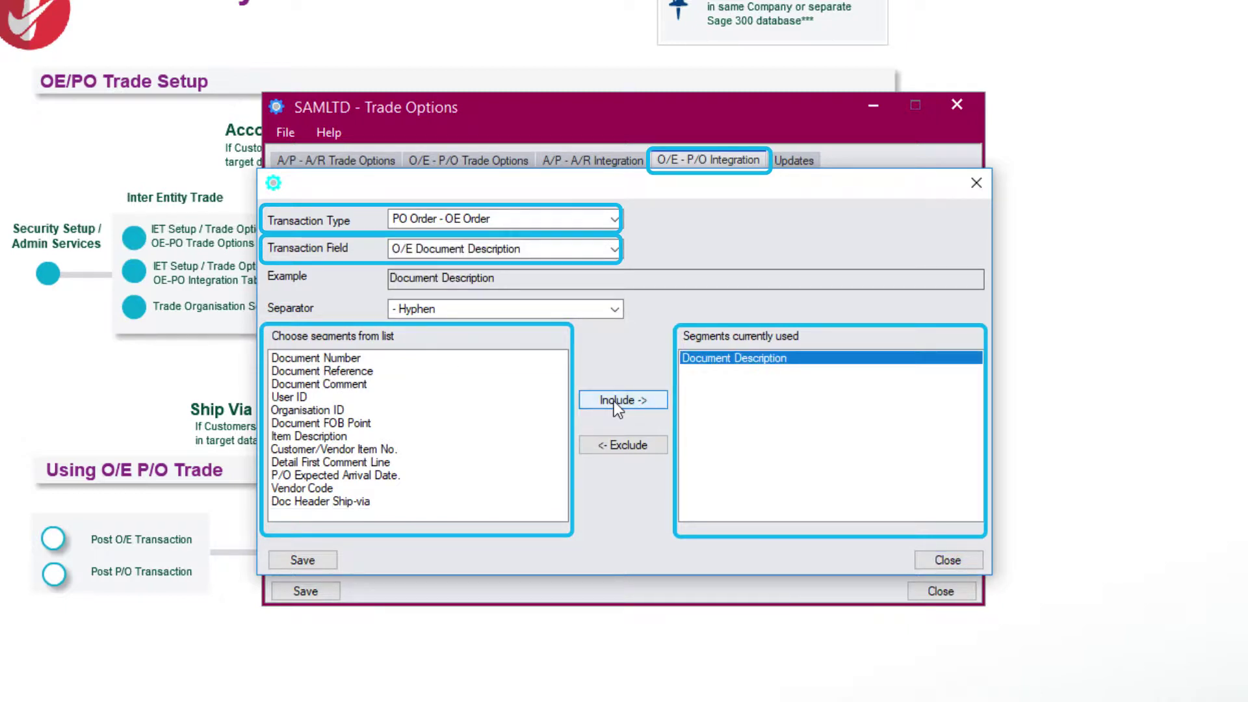
Build the O/E Document Comment from User ID, Organisation ID and Document Number
{"action": "left_click", "coordinate": [520, 249]}
{"action": "left_click", "coordinate": [552, 308]}
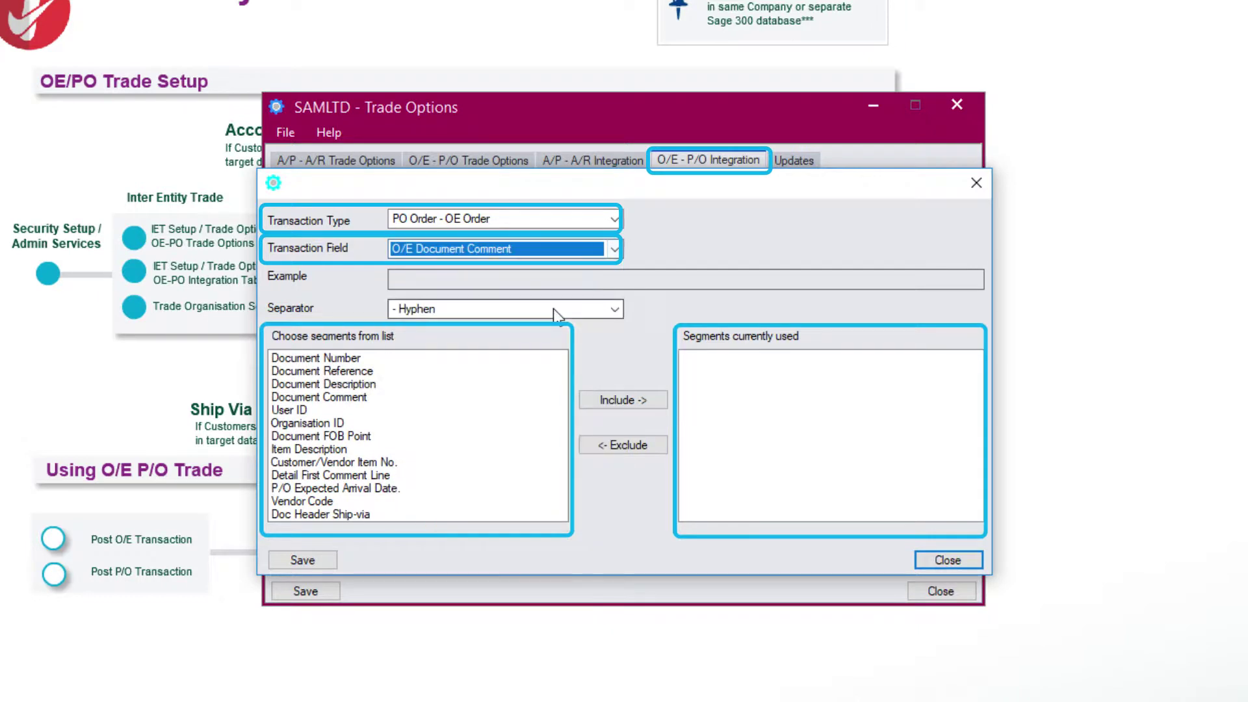
{"action": "left_click", "coordinate": [286, 410]}
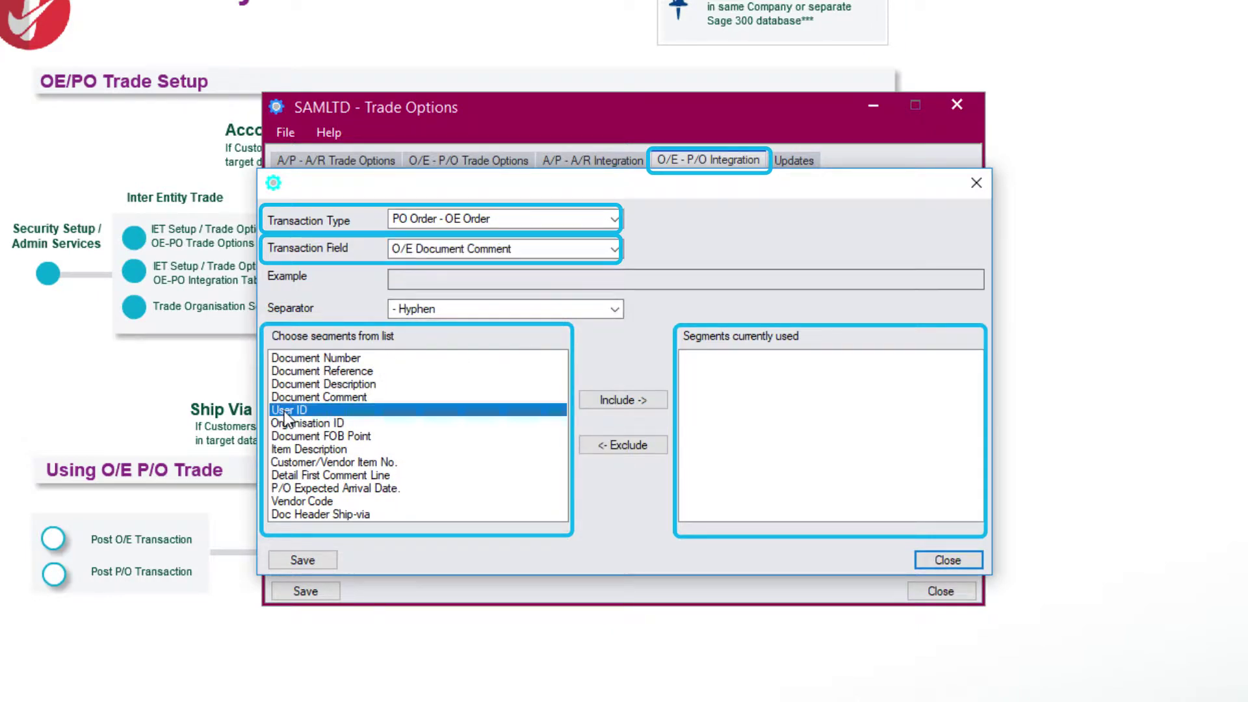
{"action": "left_click", "coordinate": [619, 401]}
{"action": "left_click", "coordinate": [335, 411]}
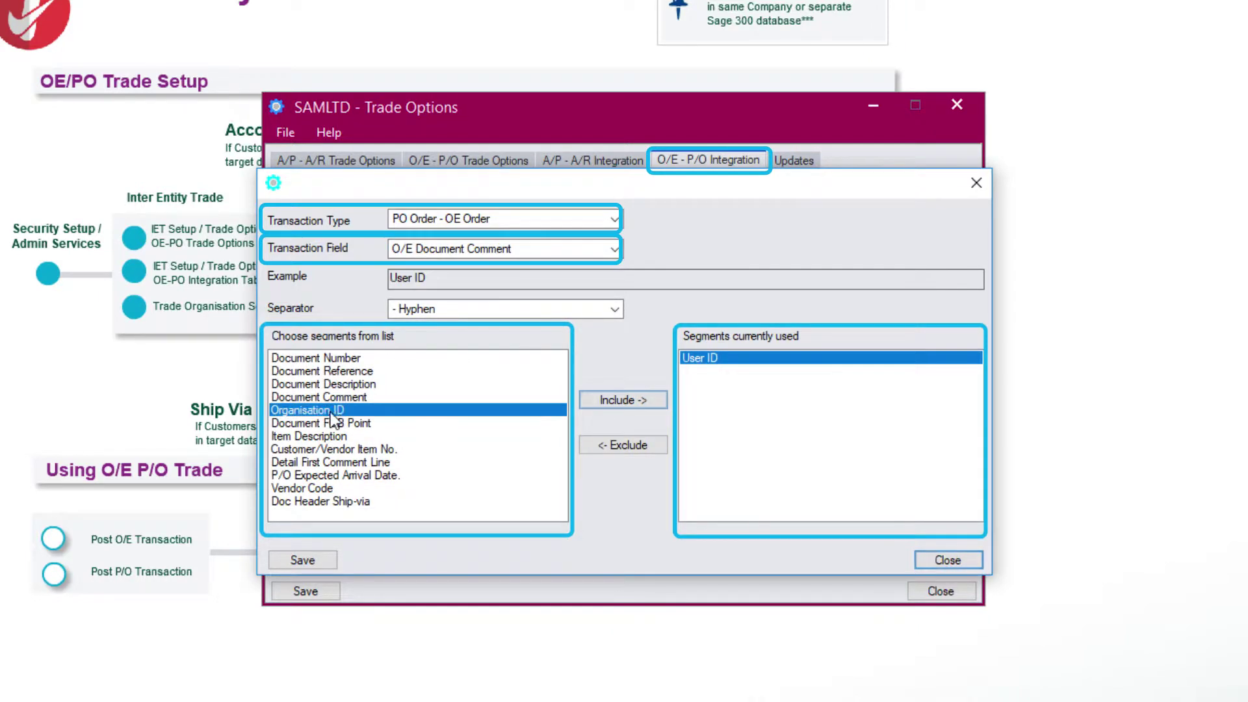
{"action": "left_click", "coordinate": [600, 401]}
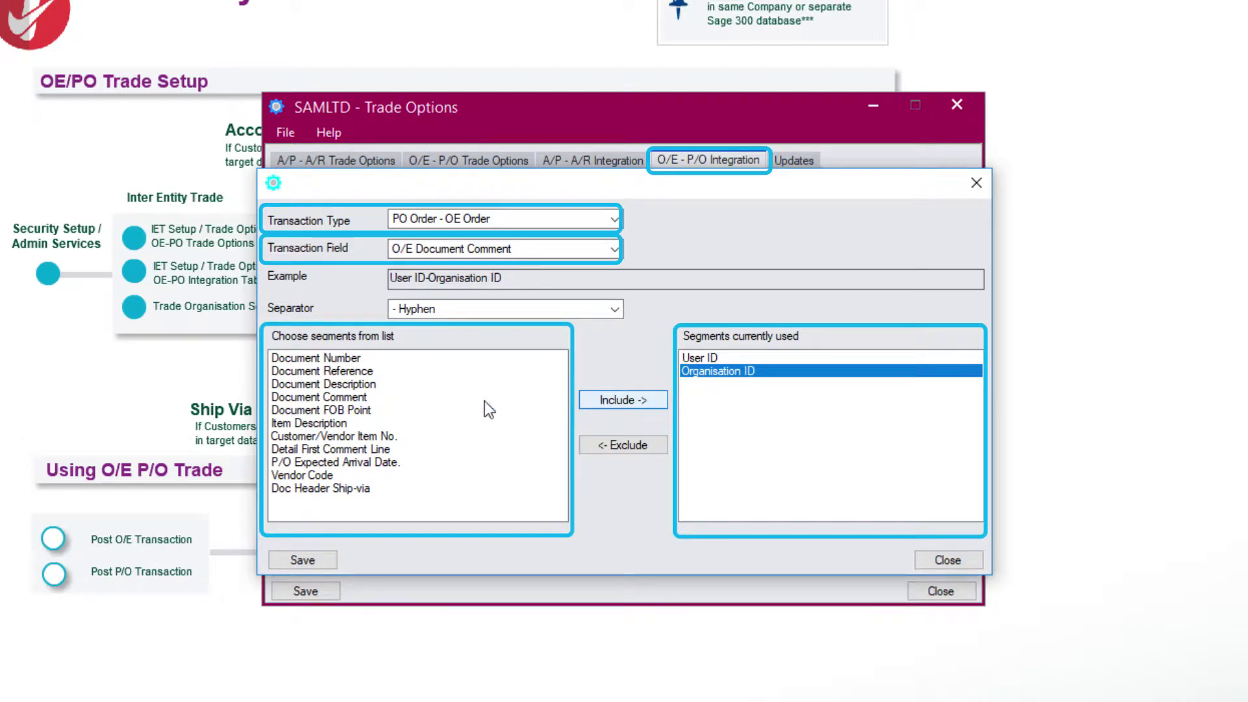
{"action": "left_click", "coordinate": [318, 358]}
{"action": "left_click", "coordinate": [593, 402]}
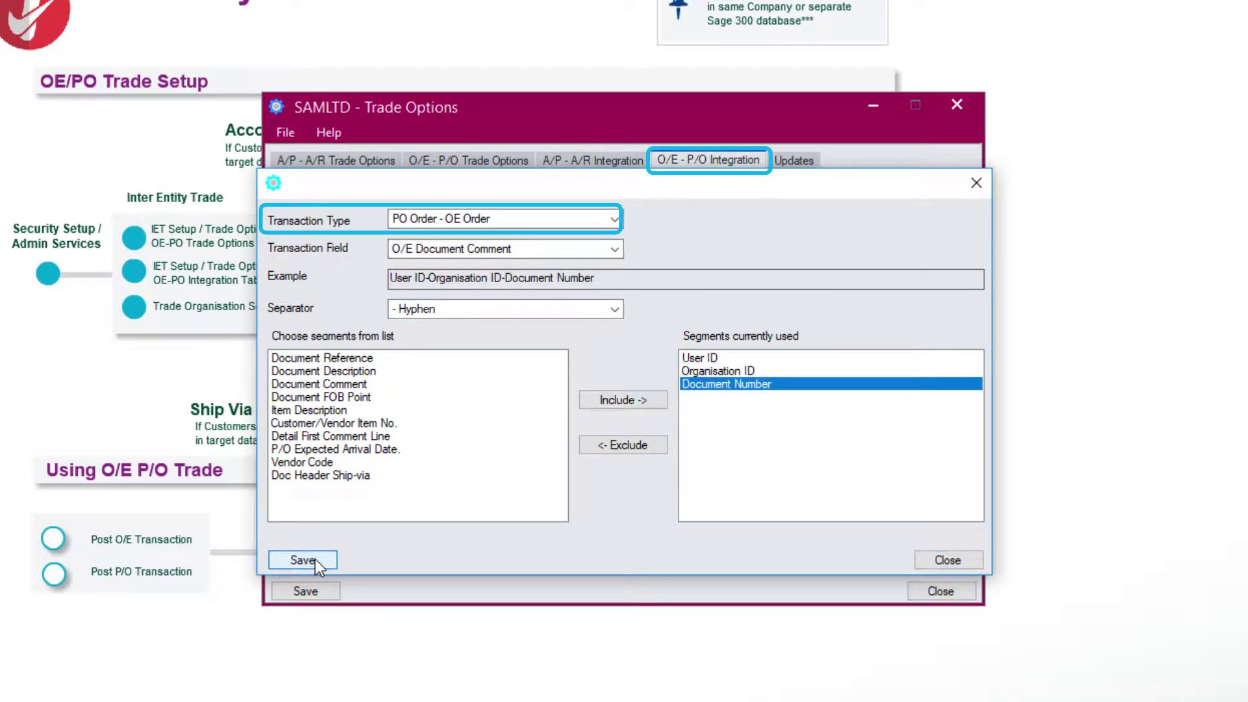
Map Document On-Hold to the O/E Document On-Hold field and save the mappings
{"action": "left_click", "coordinate": [614, 249]}
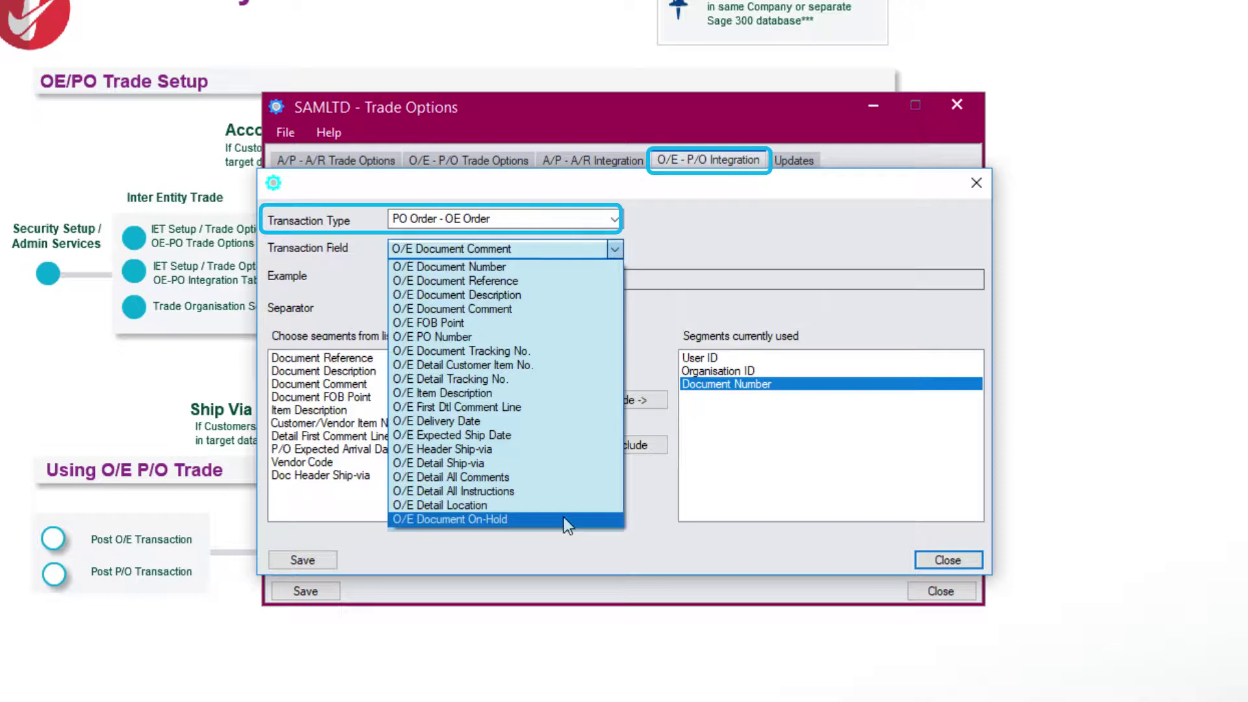
{"action": "left_click", "coordinate": [564, 518]}
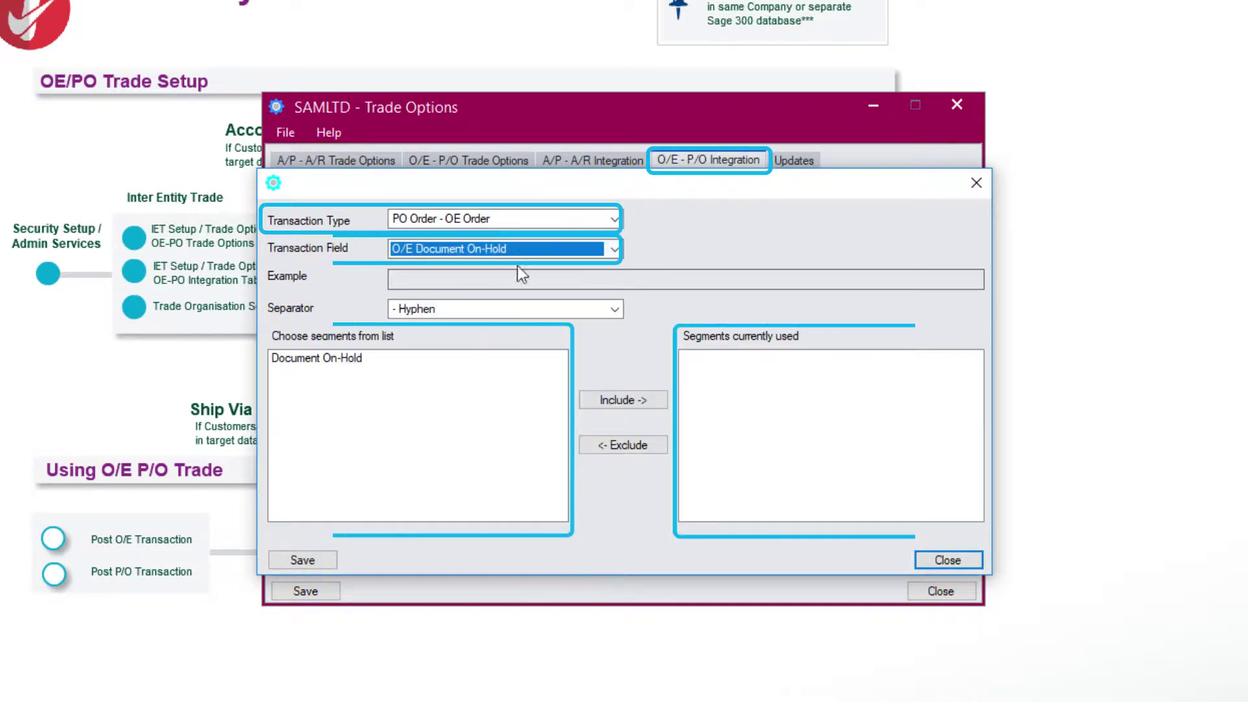
{"action": "left_click", "coordinate": [383, 357]}
{"action": "left_click", "coordinate": [641, 404]}
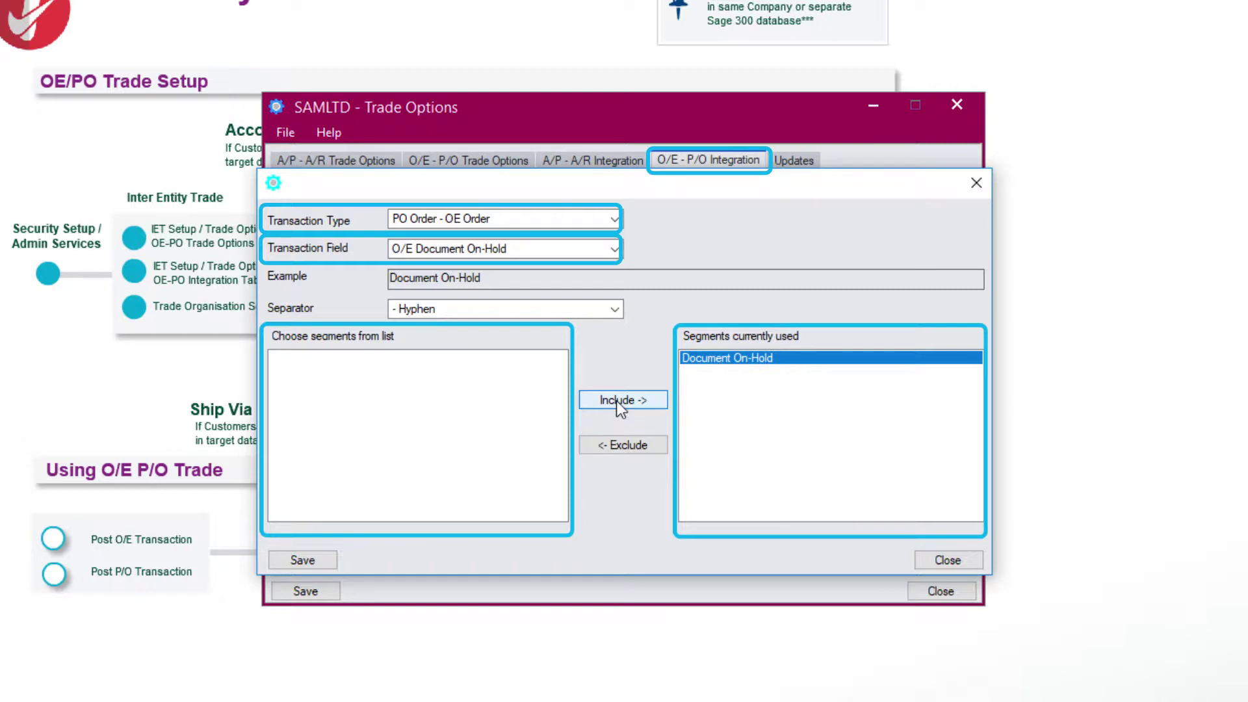
{"action": "left_click", "coordinate": [302, 560]}
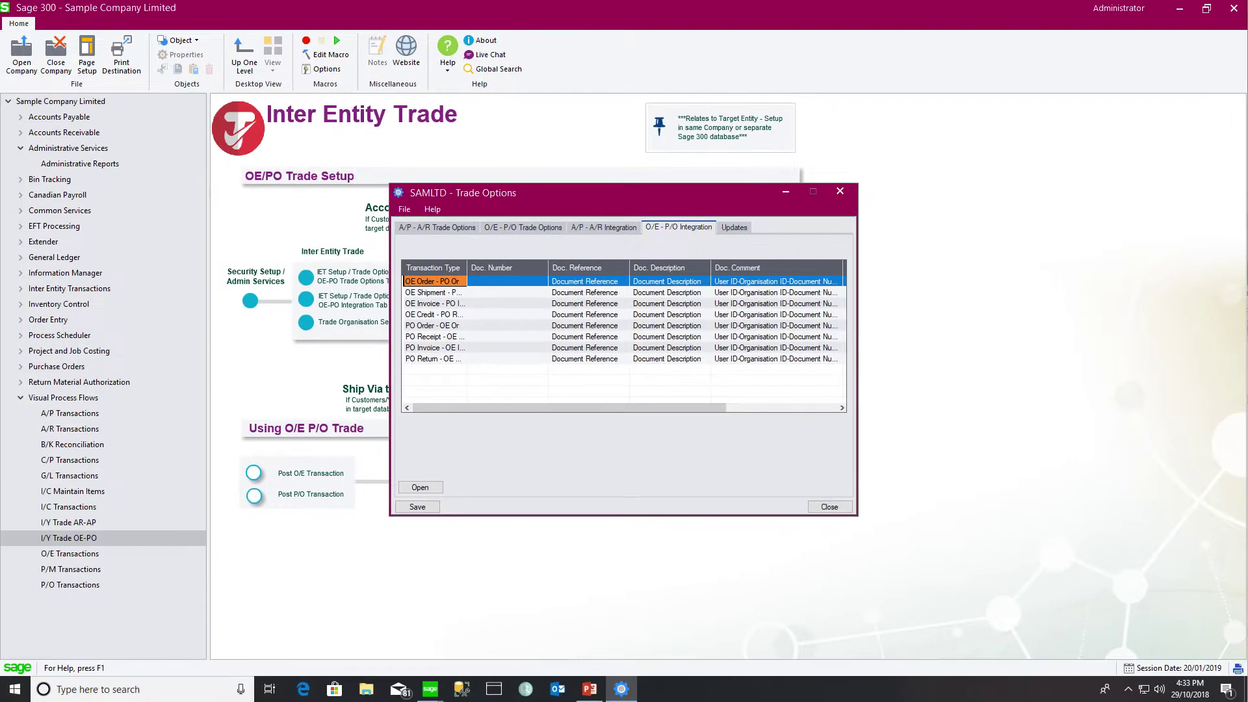
Close Trade Options, enter login user ADMIN in Trade Organisation Setup, then close it
{"action": "left_click", "coordinate": [840, 191]}
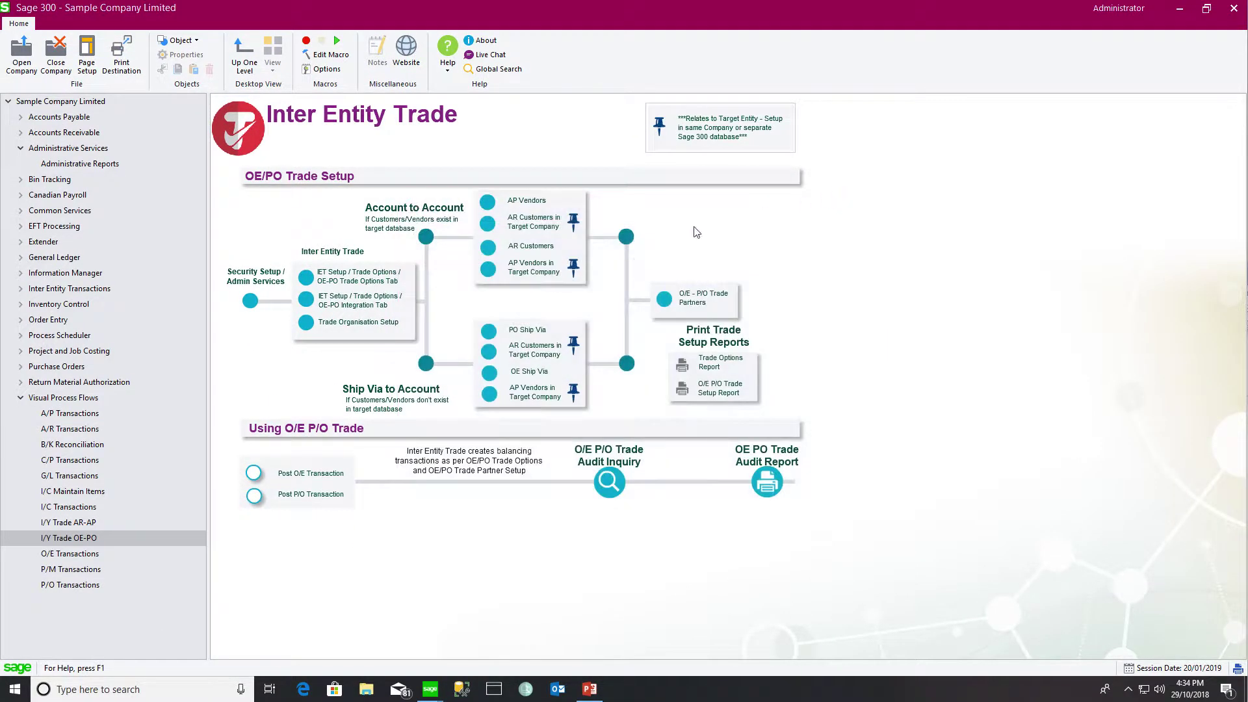
{"action": "left_click", "coordinate": [383, 319]}
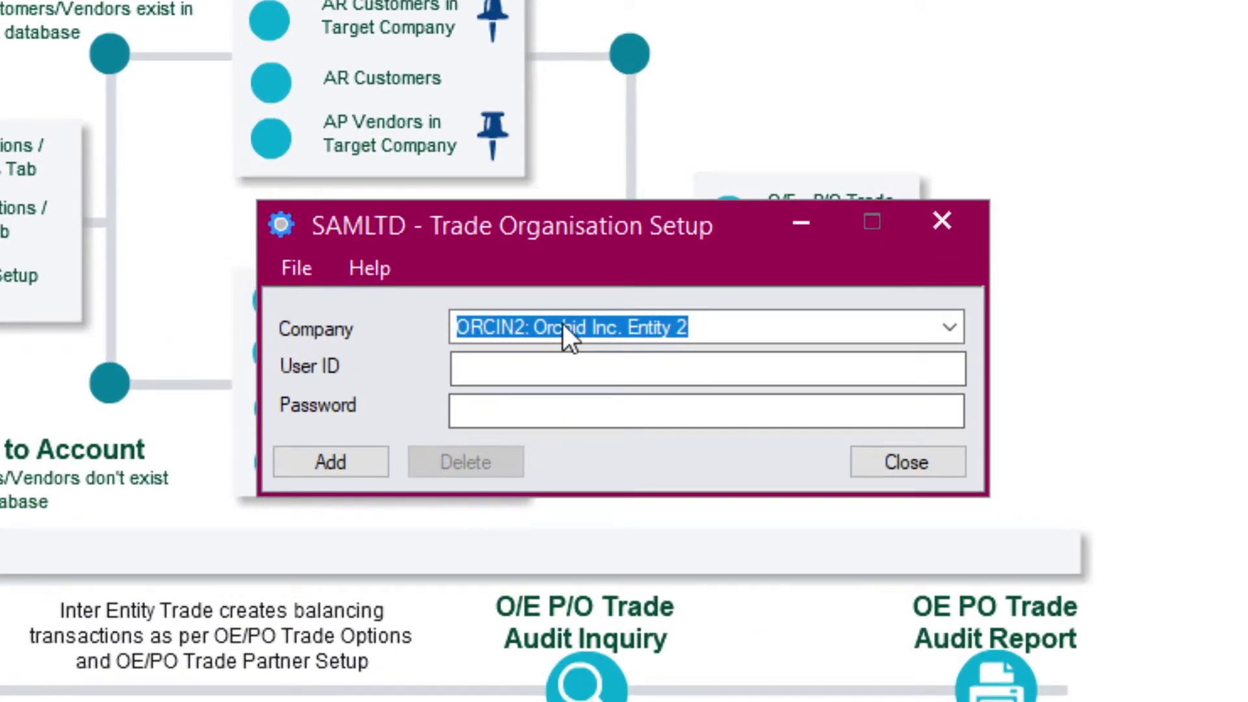
{"action": "left_click", "coordinate": [522, 363]}
{"action": "type", "text": "ADMIN"}
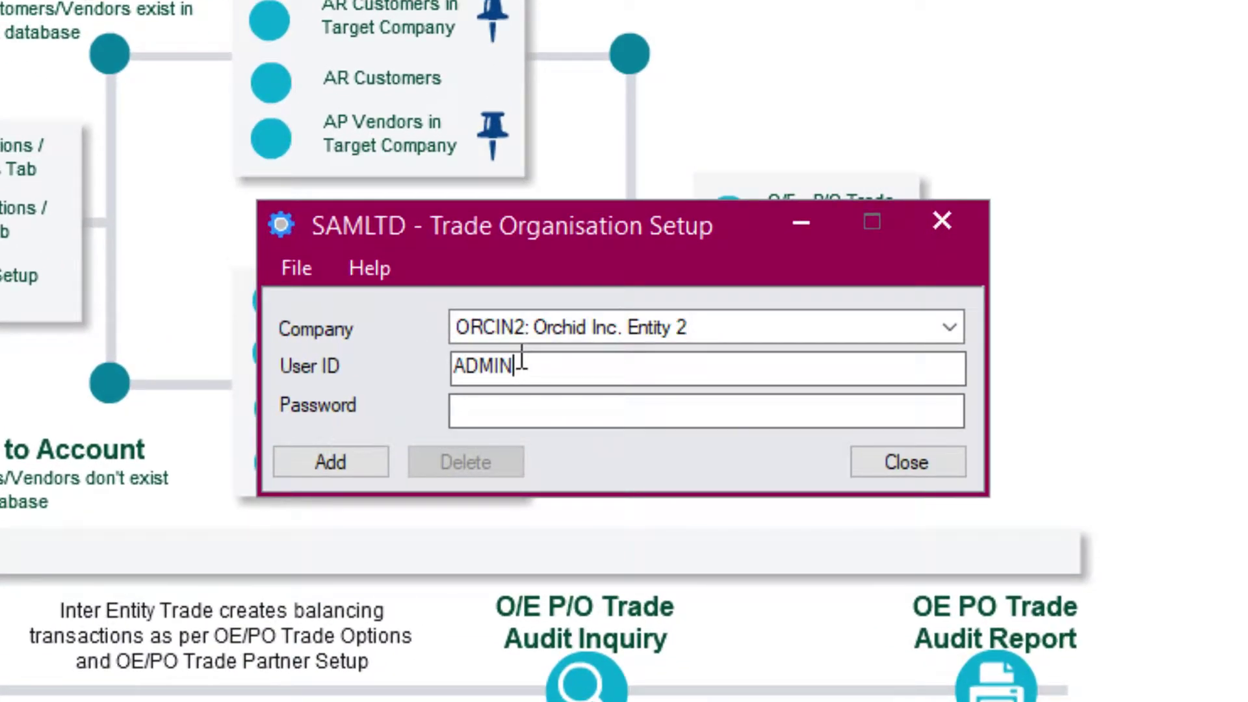
{"action": "key", "text": "Tab"}
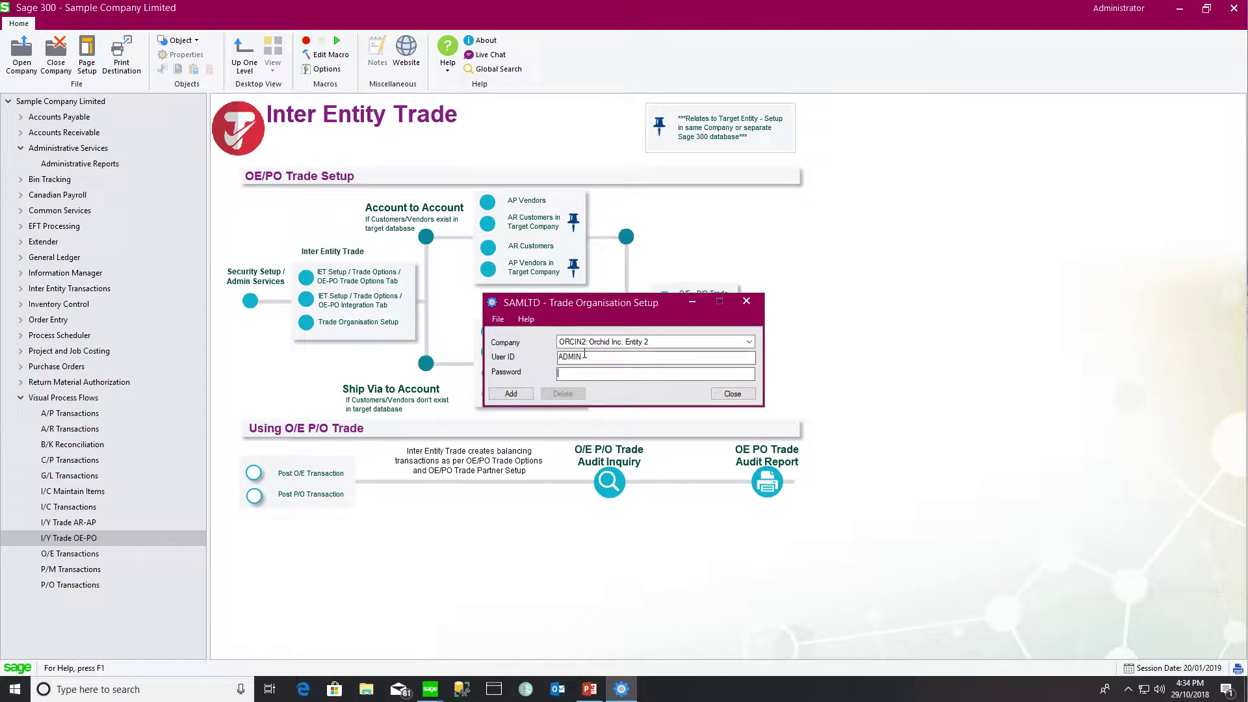
{"action": "key", "text": "alt+F4"}
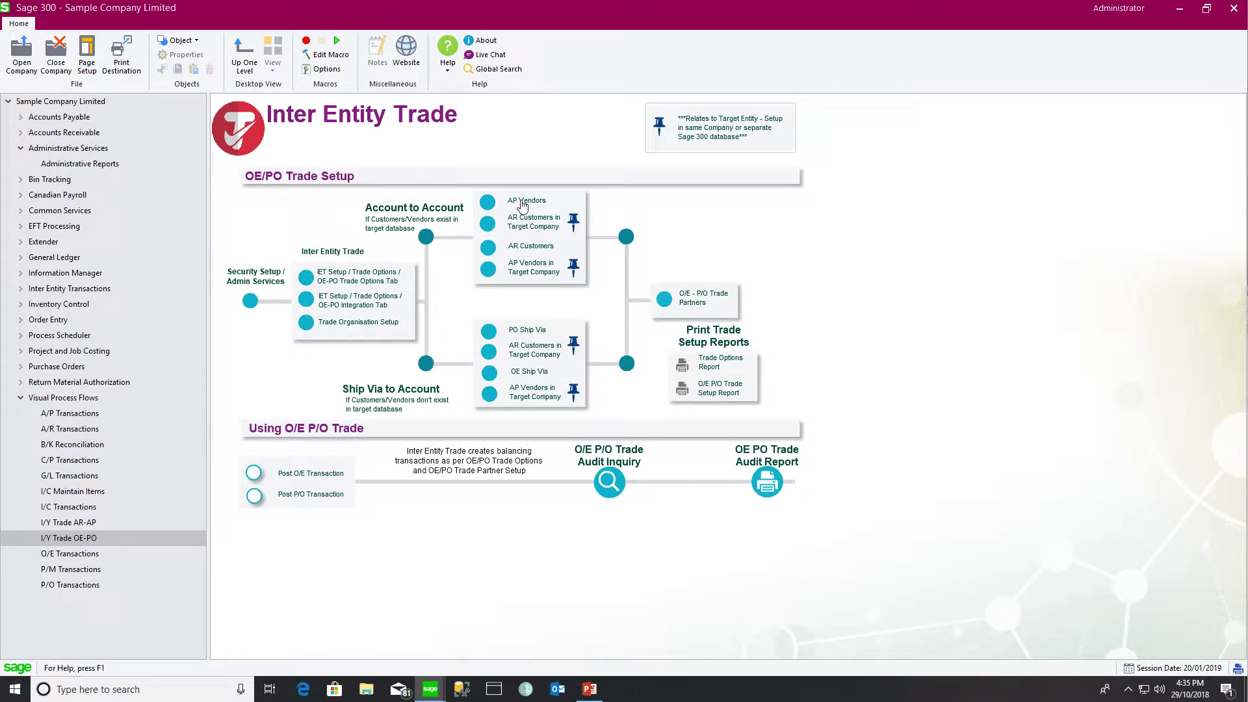
Look up intercompany vendor 9001 in A/P Vendors, then minimize the vendor window
{"action": "left_click", "coordinate": [523, 203]}
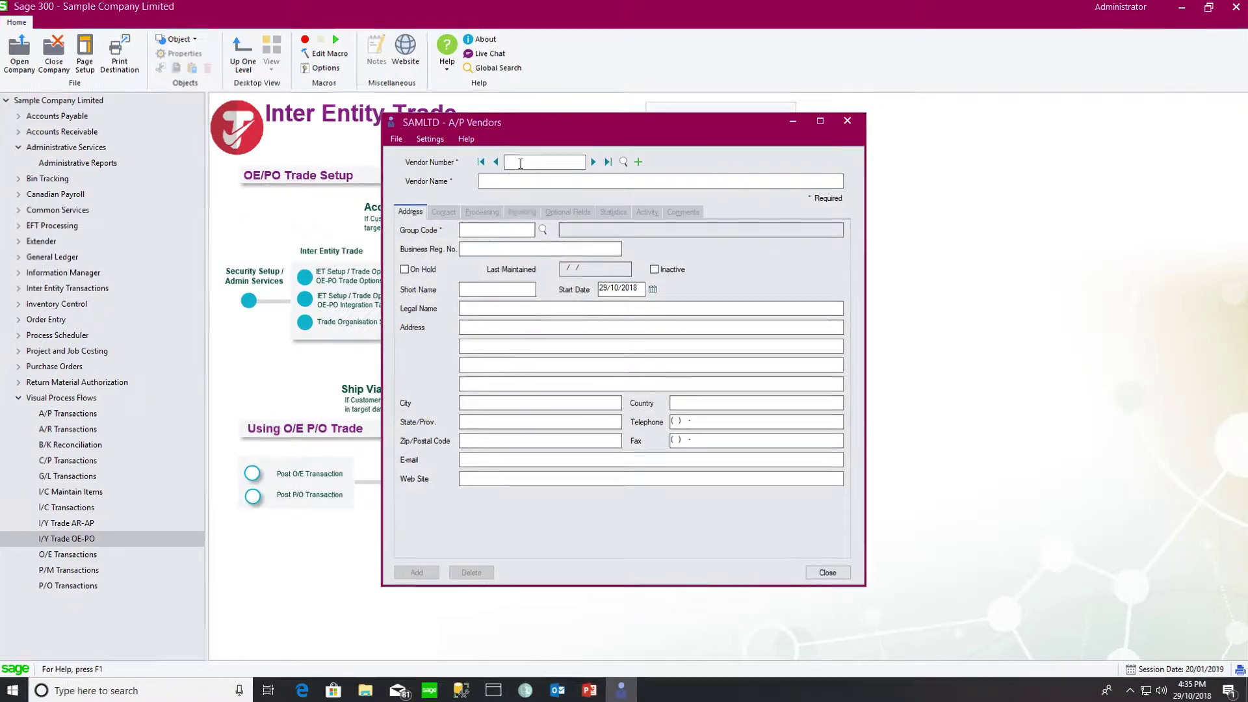
{"action": "type", "text": "9001"}
{"action": "key", "text": "Tab"}
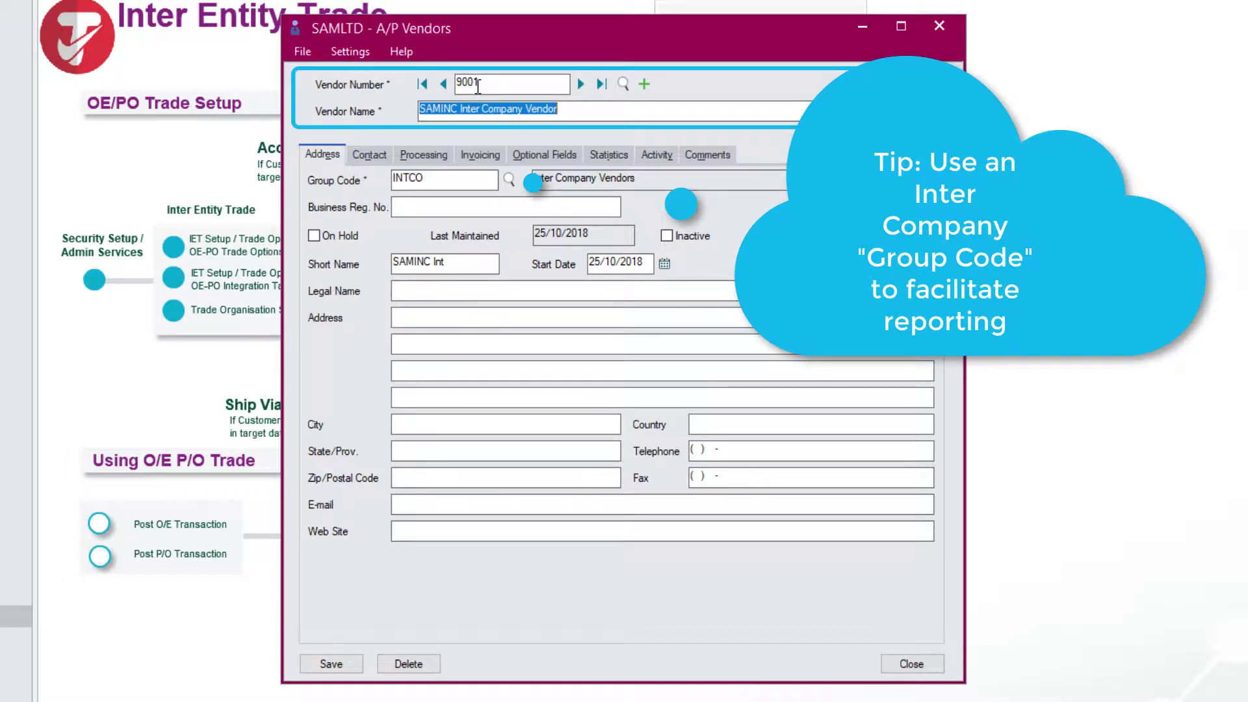
{"action": "left_click", "coordinate": [861, 26]}
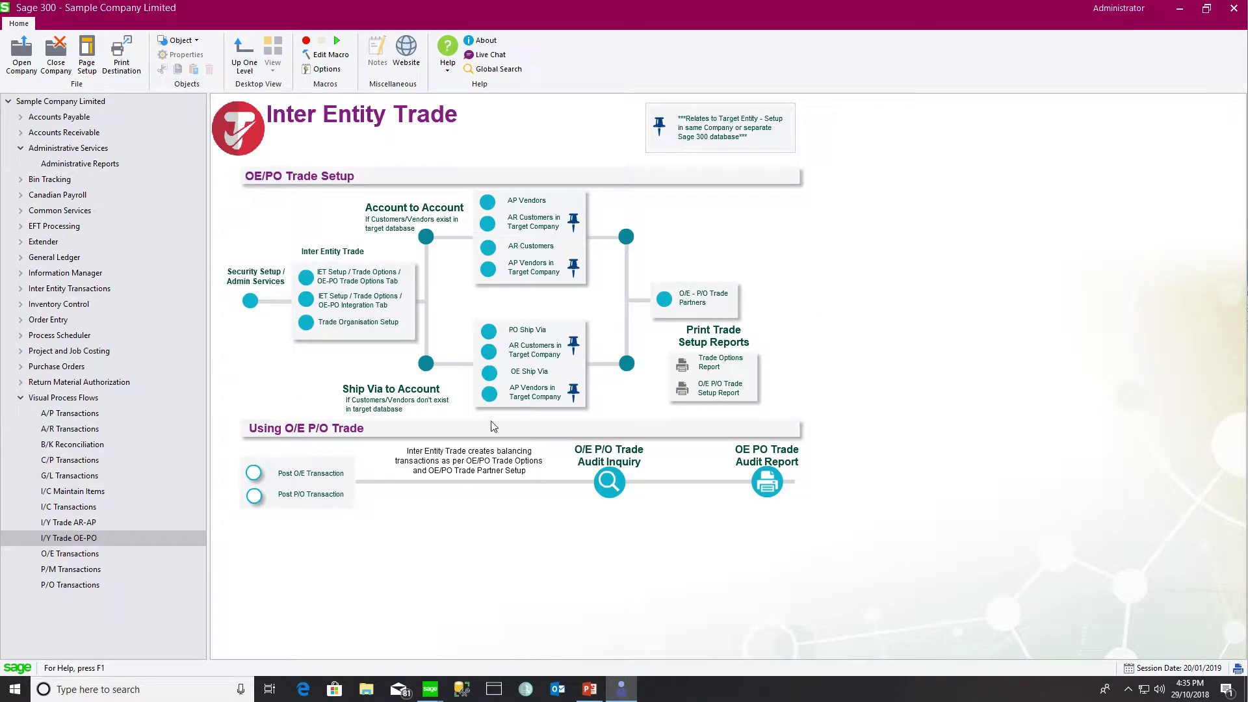
In Sample Company Inc., review intercompany customer 9000 in A/R Customers and close it
{"action": "mouse_move", "coordinate": [428, 695]}
{"action": "left_click", "coordinate": [486, 647]}
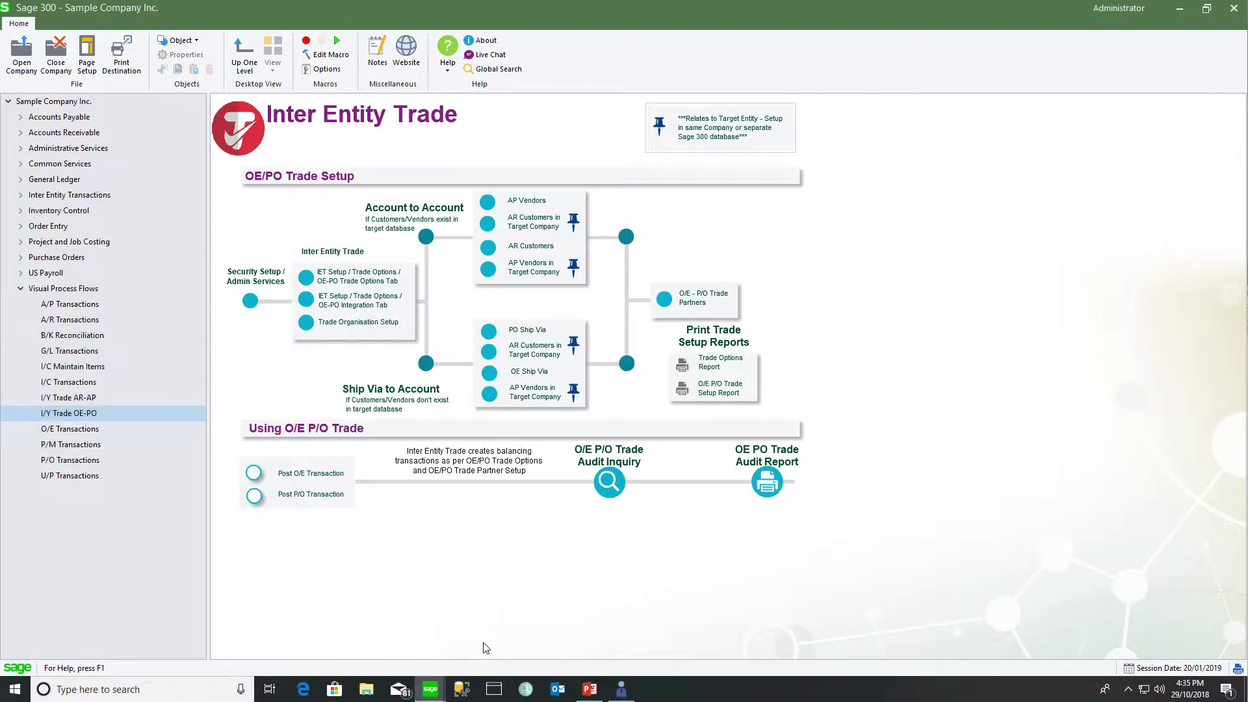
{"action": "left_click", "coordinate": [526, 254]}
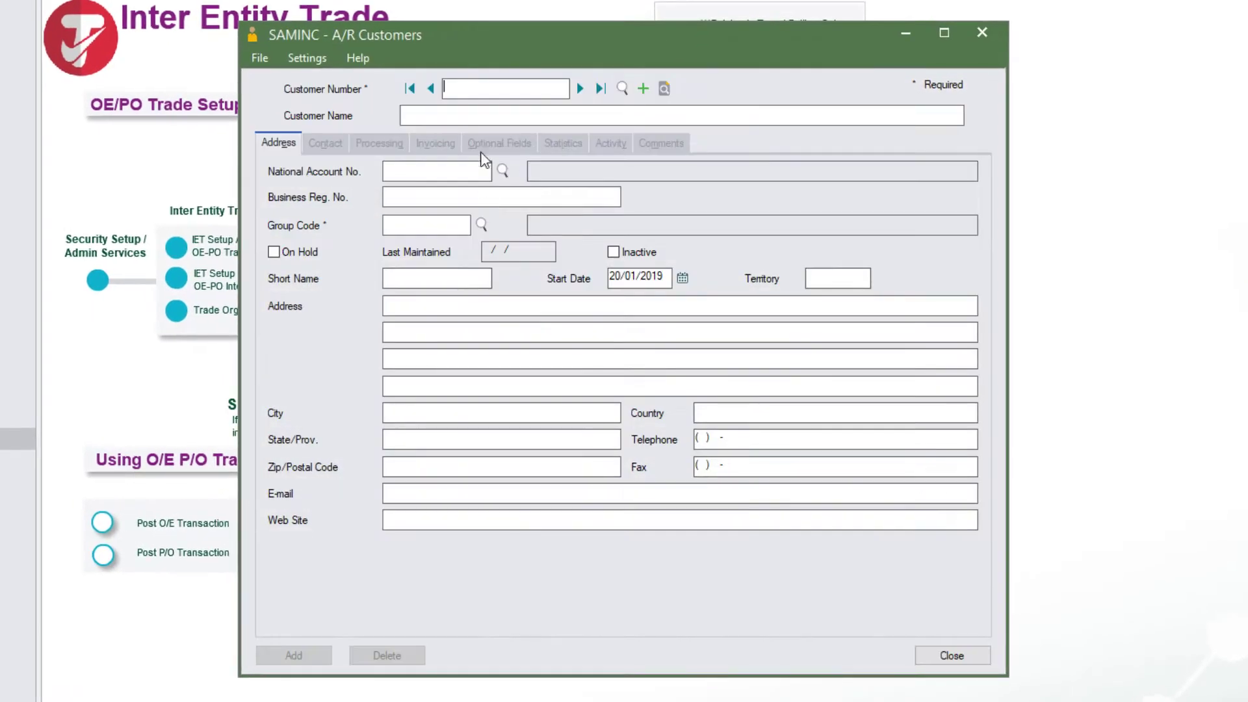
{"action": "type", "text": "9000"}
{"action": "key", "text": "Tab"}
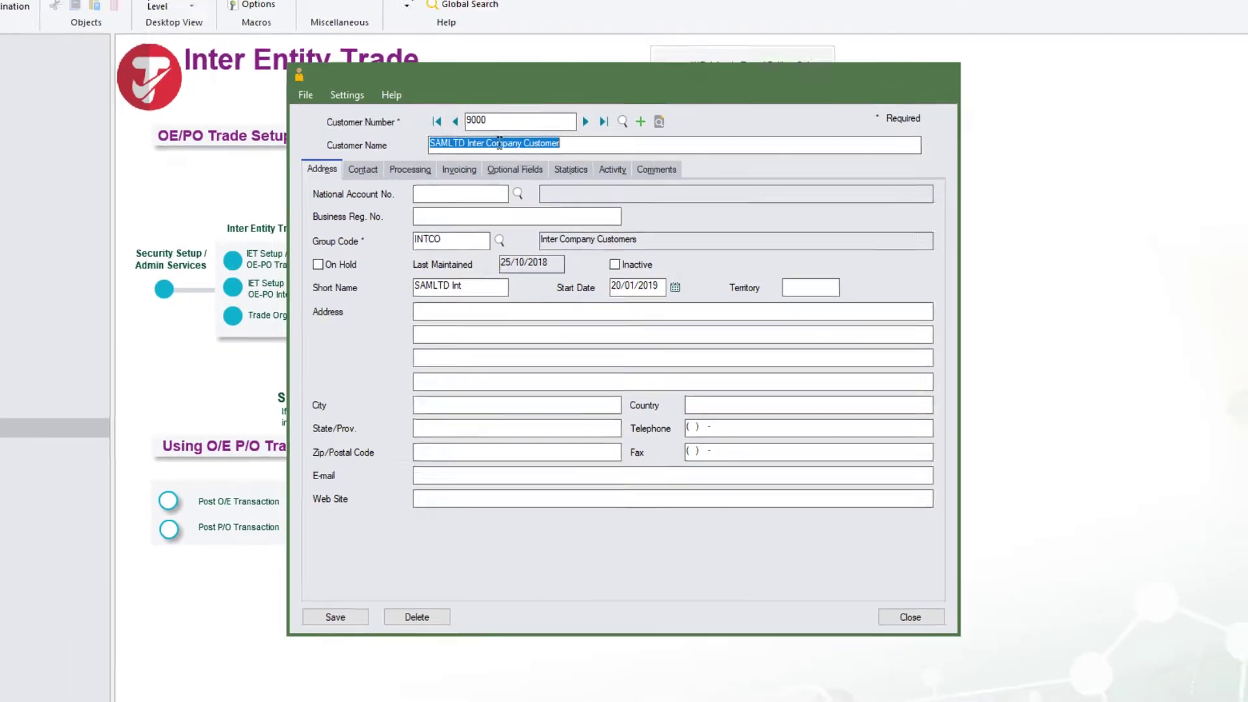
{"action": "left_click", "coordinate": [513, 114]}
{"action": "left_click", "coordinate": [878, 124]}
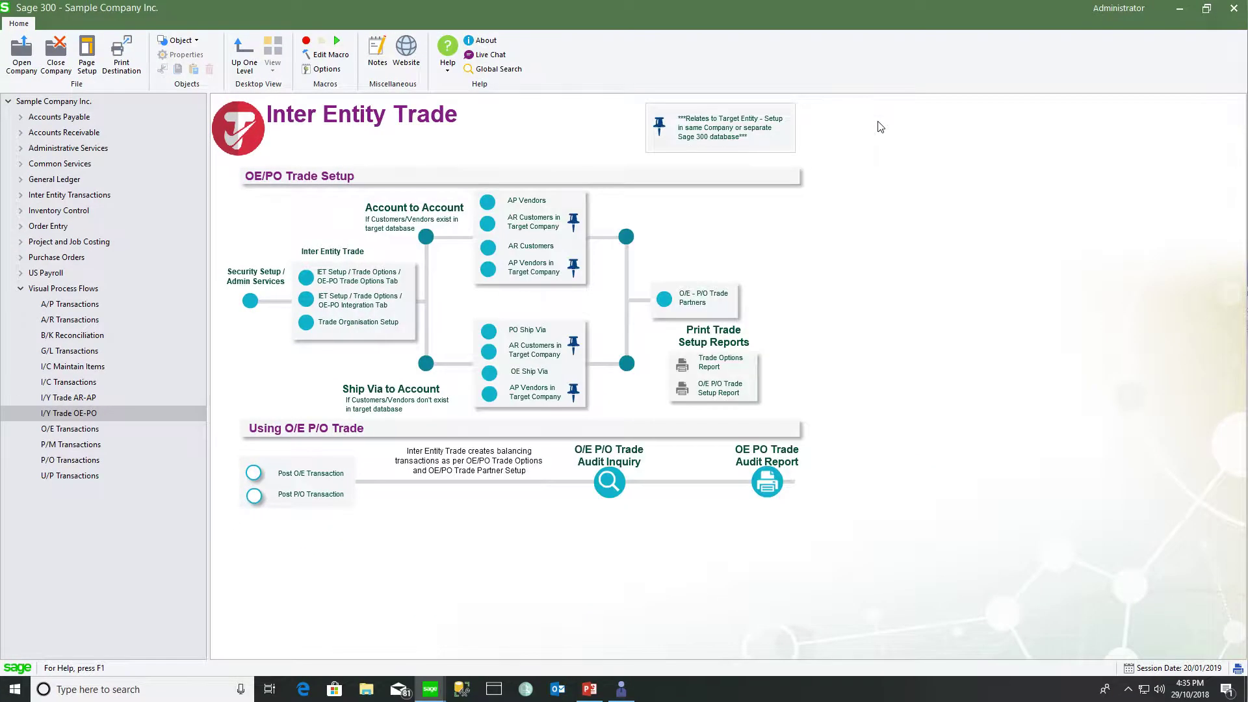
In Sample Company Limited, load the next O/E - P/O trade partner record: P/O to O/E
{"action": "mouse_move", "coordinate": [431, 691]}
{"action": "left_click", "coordinate": [377, 634]}
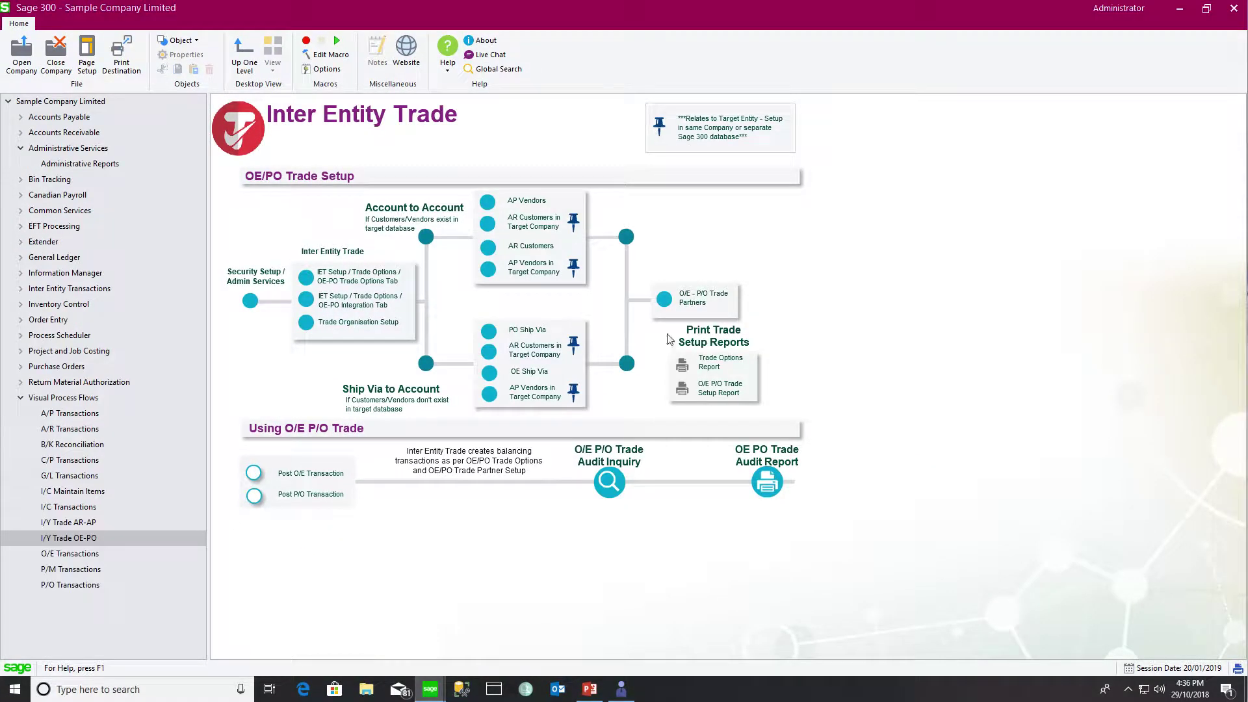
{"action": "left_click", "coordinate": [686, 299]}
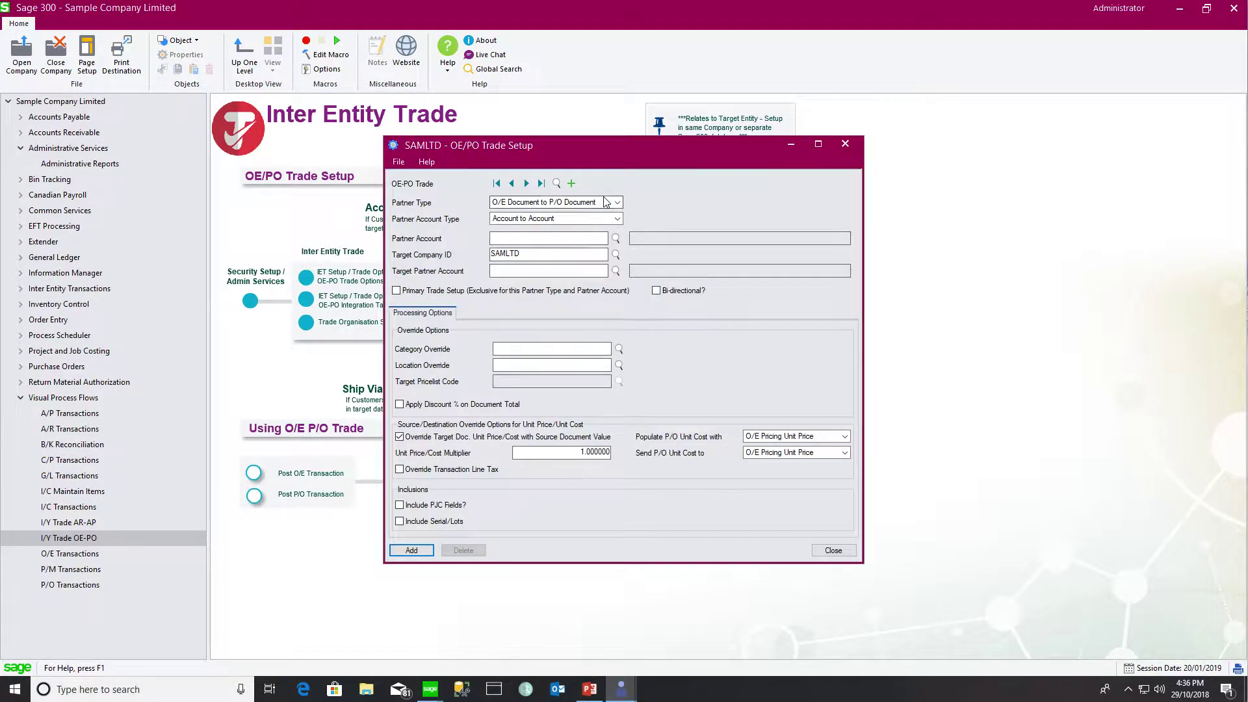
{"action": "left_click", "coordinate": [526, 183]}
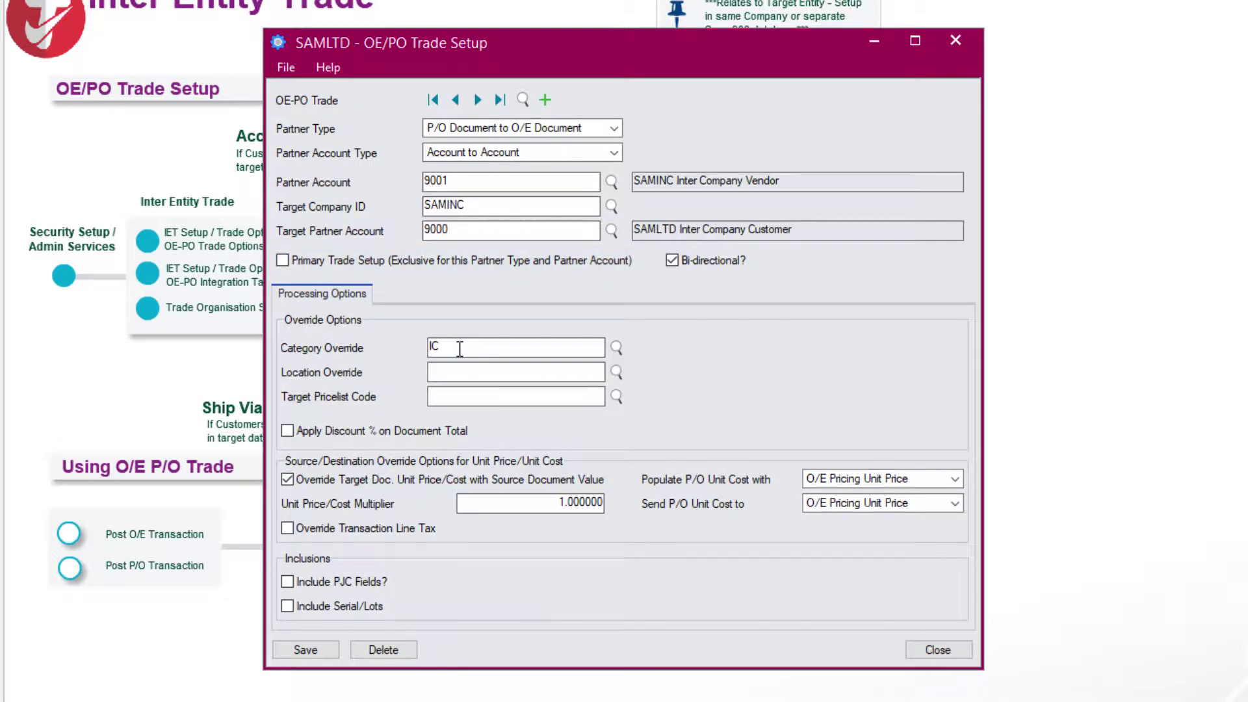
{"action": "left_click_drag", "start_coordinate": [460, 349], "coordinate": [421, 349]}
{"action": "left_click", "coordinate": [617, 349]}
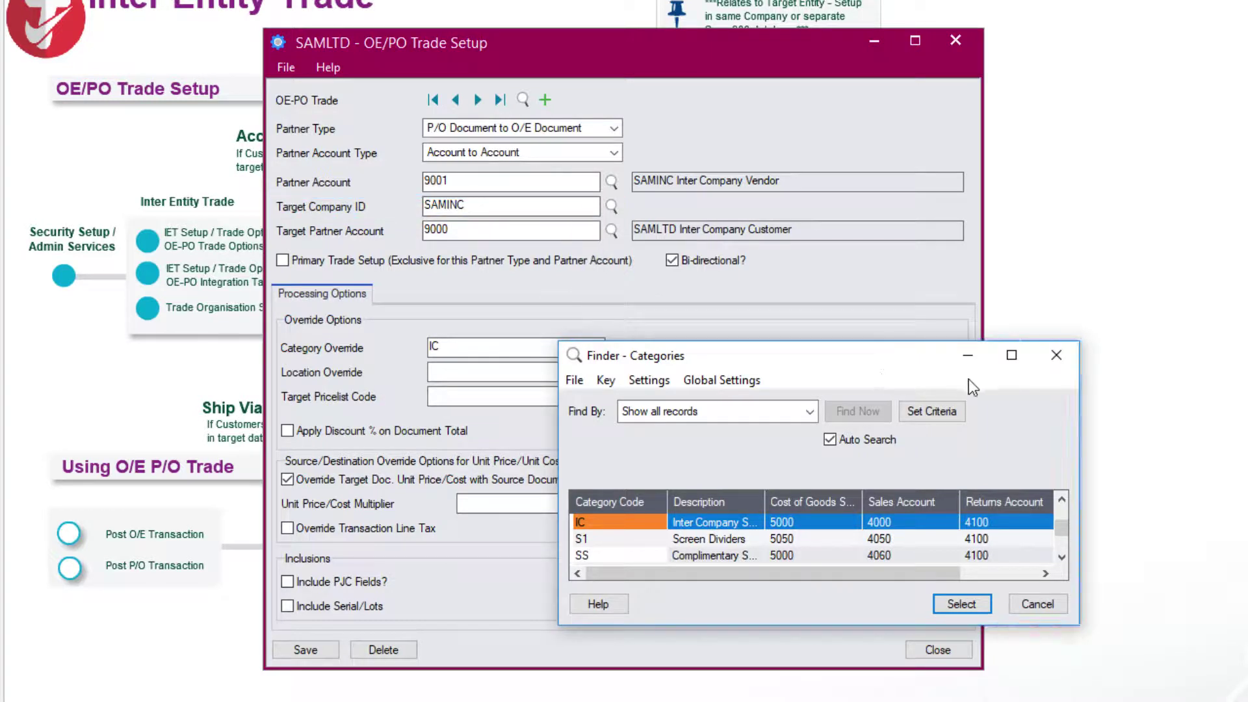
{"action": "left_click", "coordinate": [1059, 356]}
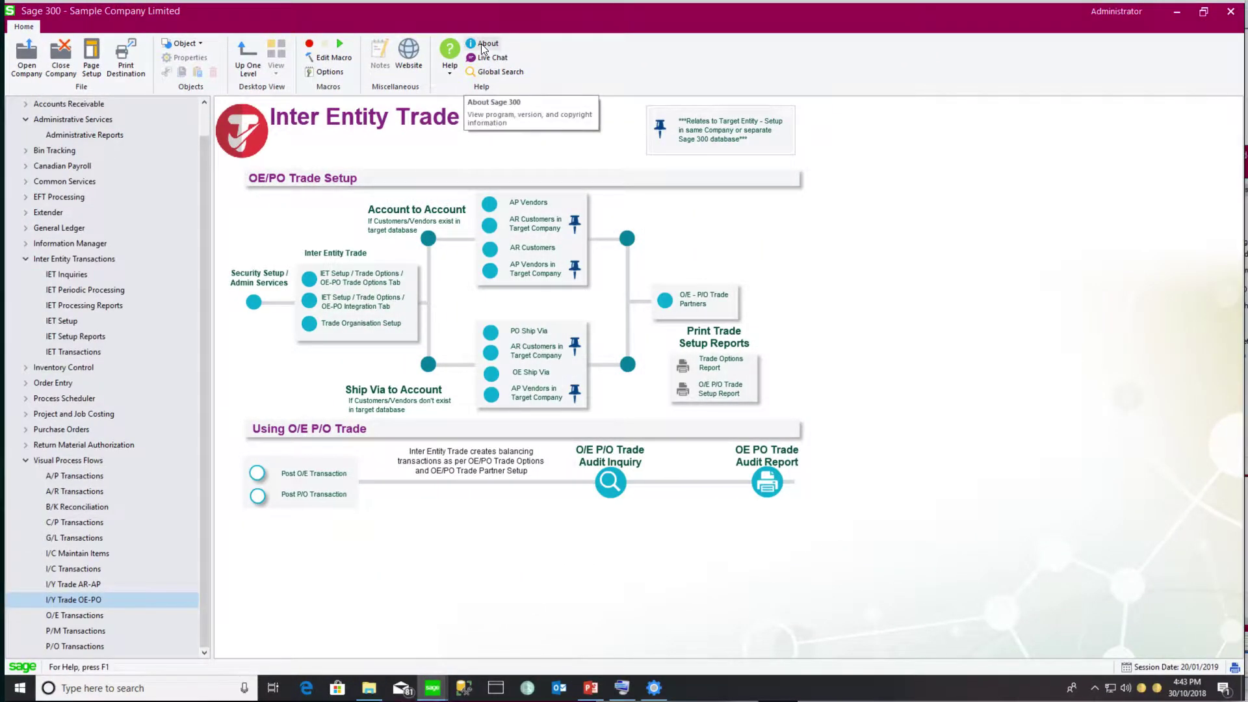
{"action": "left_click", "coordinate": [484, 44]}
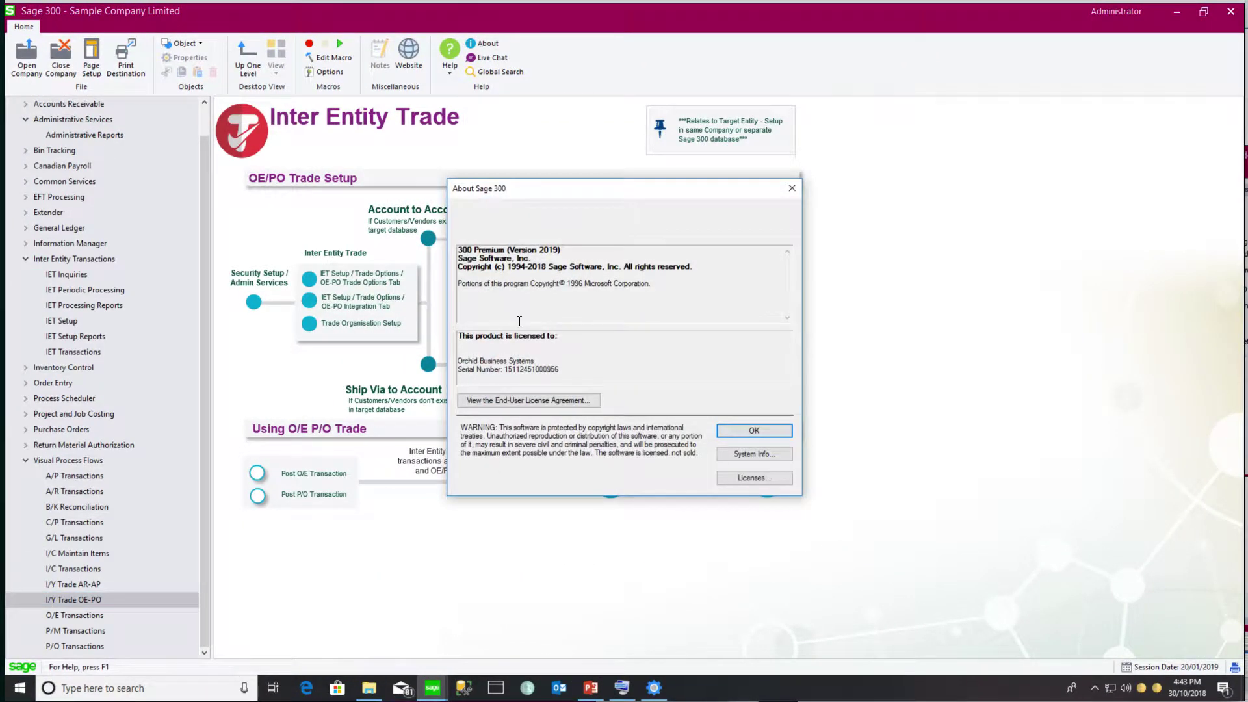
{"action": "left_click", "coordinate": [737, 479]}
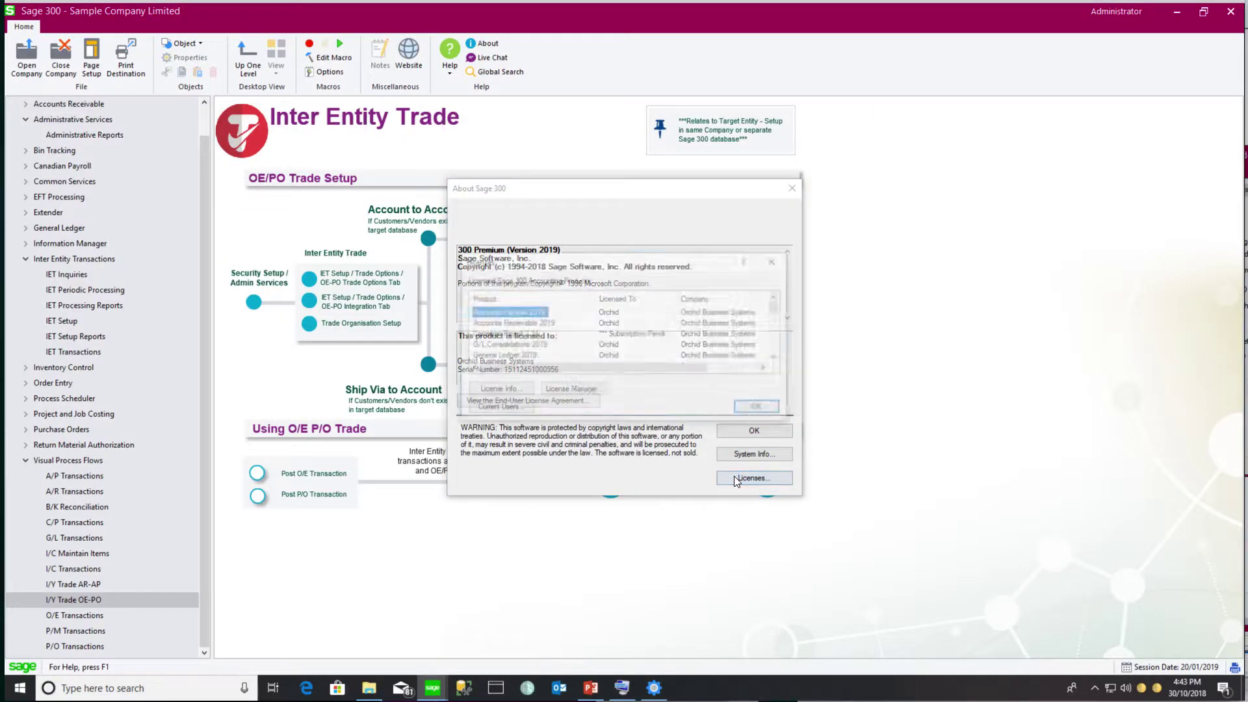
{"action": "left_click", "coordinate": [494, 415]}
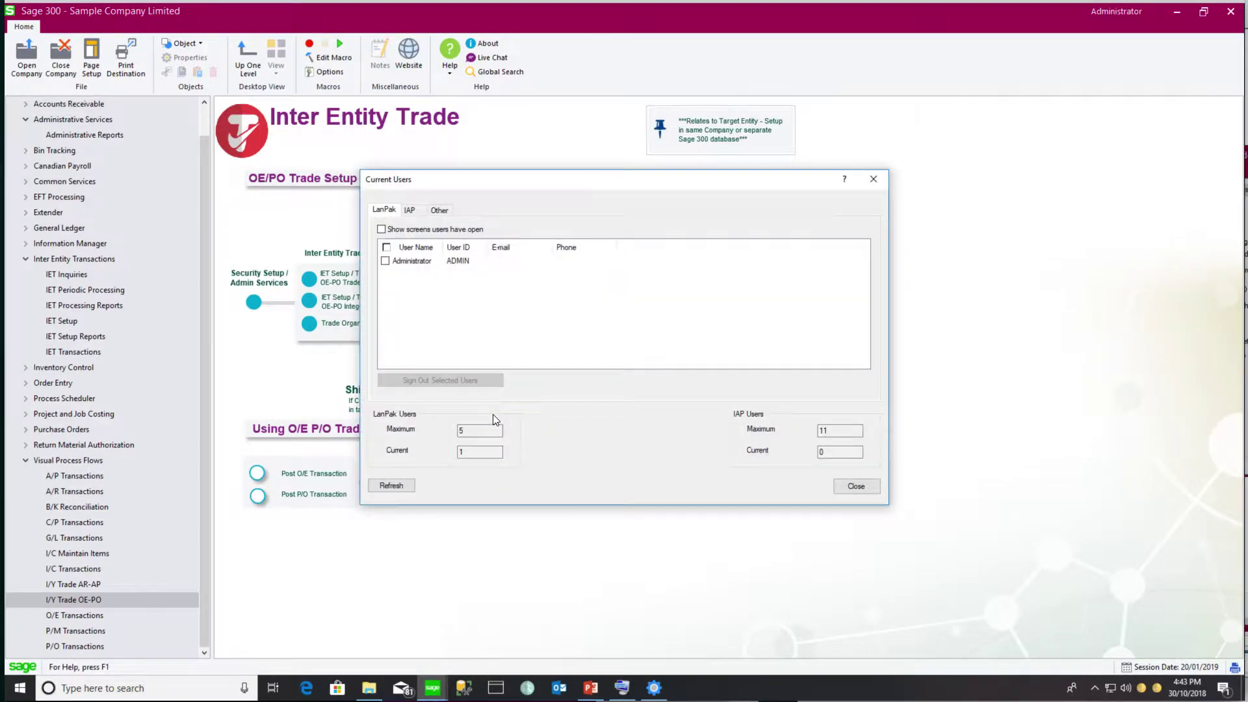
{"action": "left_click", "coordinate": [414, 211]}
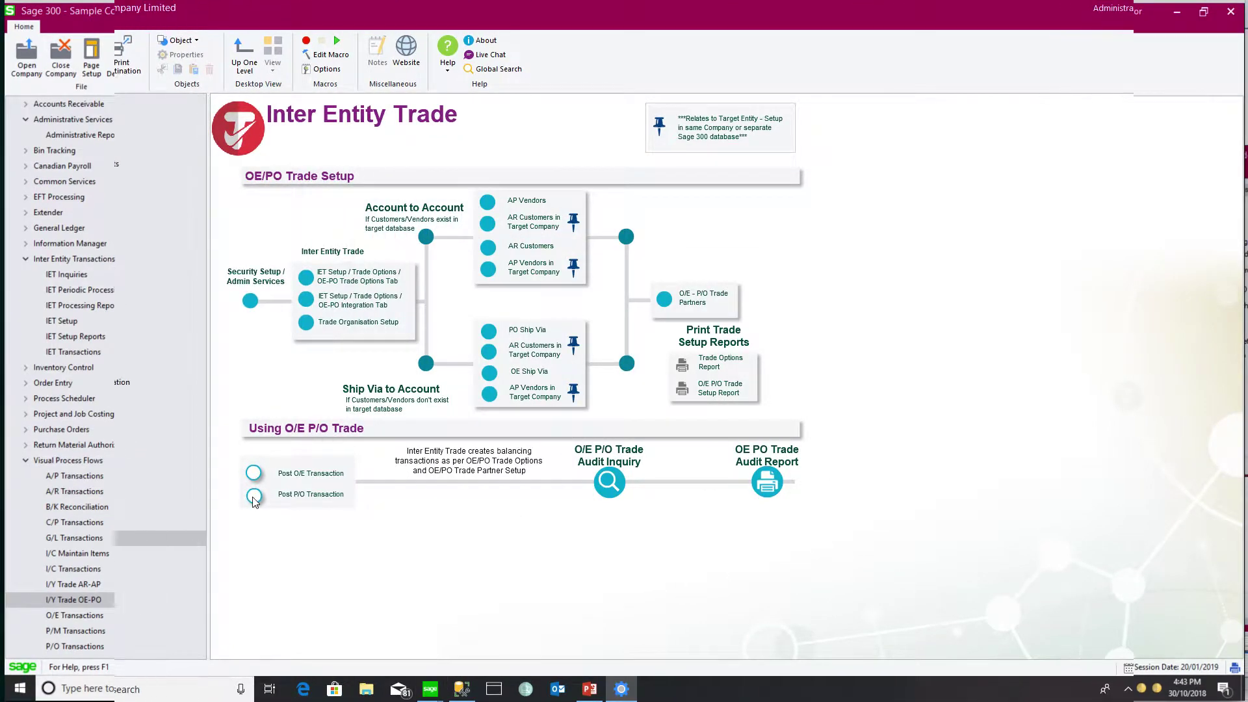
Start a new purchase order for vendor 9001
{"action": "left_click", "coordinate": [254, 496]}
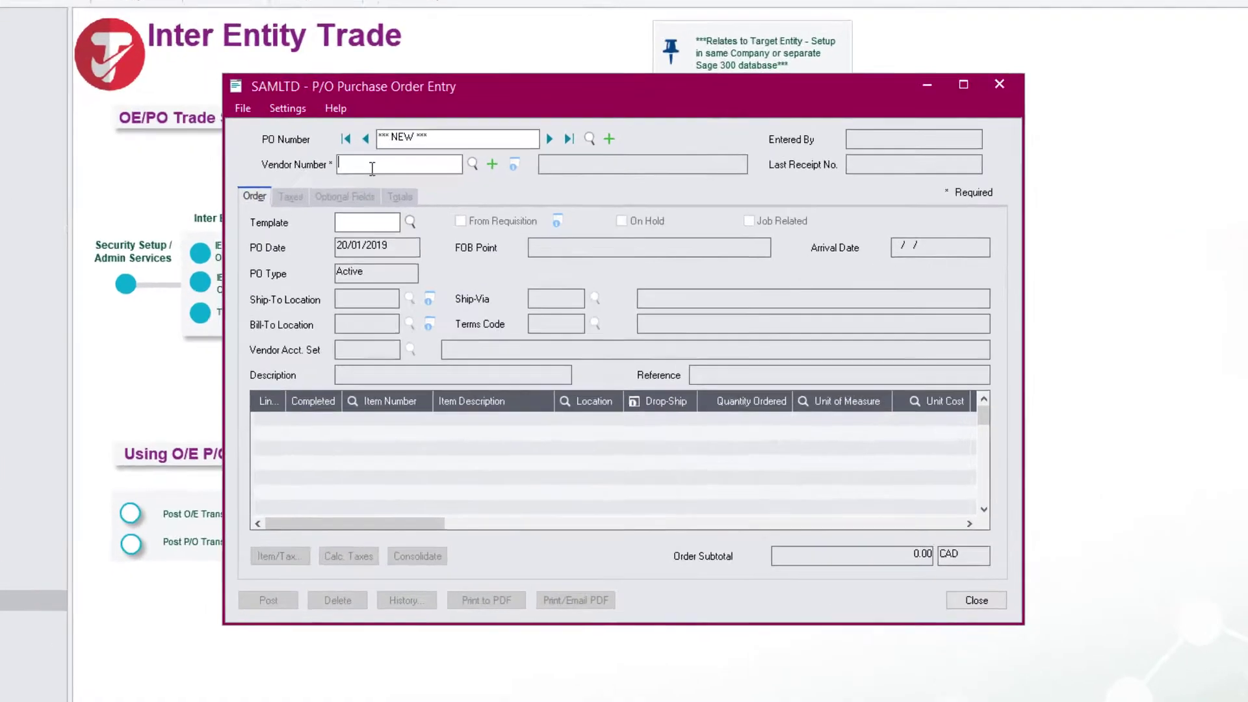
{"action": "left_click", "coordinate": [436, 213]}
{"action": "type", "text": "9001"}
{"action": "key", "text": "Tab"}
Add item lines A1-103/0 quantity 100 and A1-105/0 quantity 200
{"action": "left_click", "coordinate": [312, 431]}
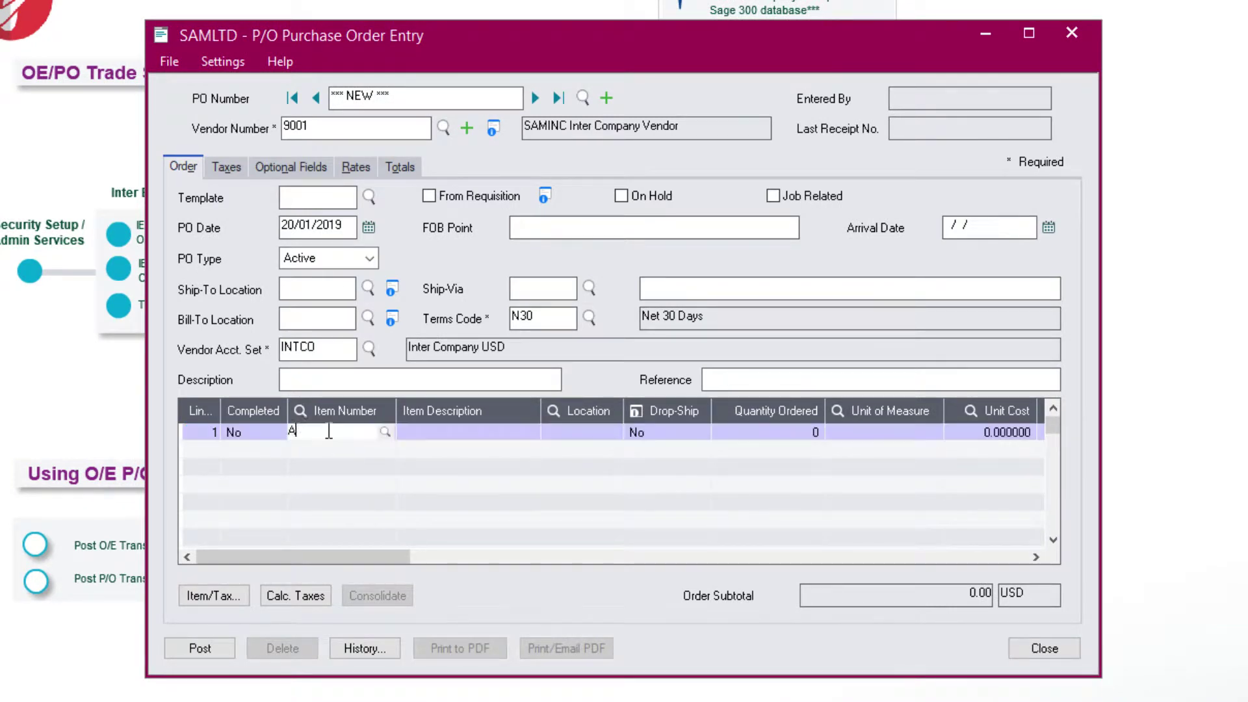
{"action": "type", "text": "A11030"}
{"action": "key", "text": "Tab"}
{"action": "key", "text": "Tab"}
{"action": "type", "text": "100"}
{"action": "key", "text": "Tab"}
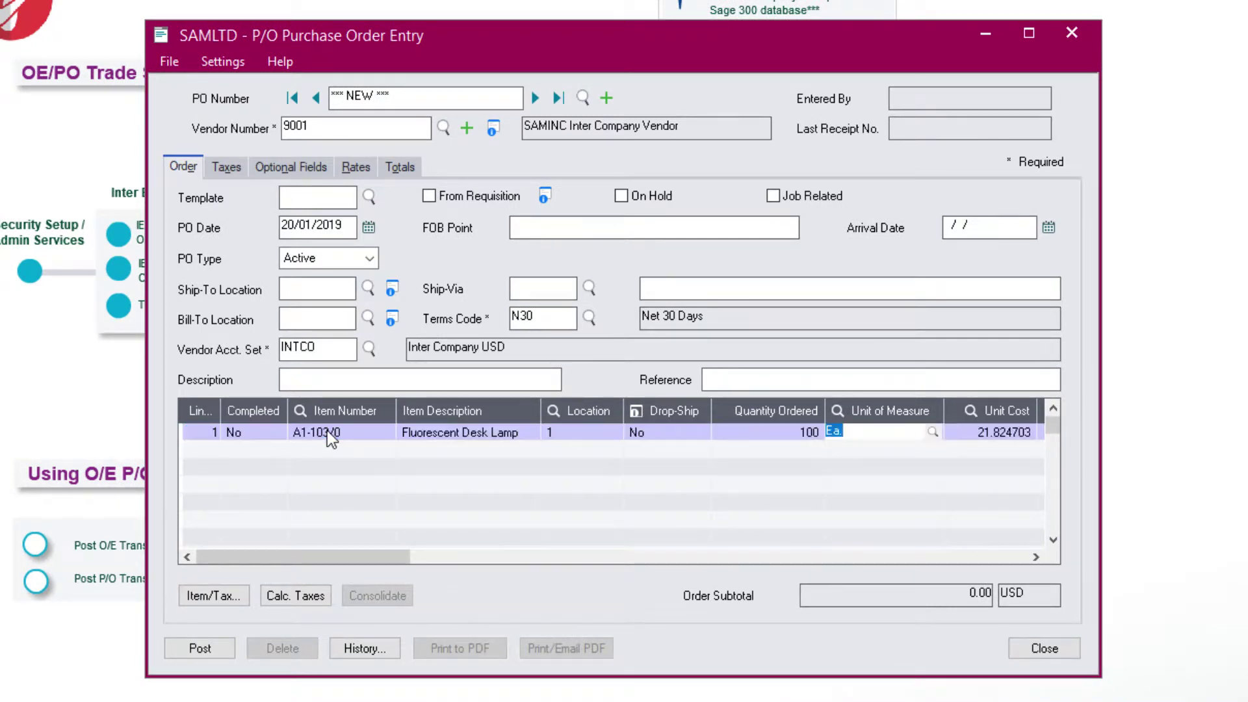
{"action": "key", "text": "Insert"}
{"action": "type", "text": "A11050"}
{"action": "key", "text": "Tab"}
{"action": "key", "text": "Tab"}
{"action": "key", "text": "Tab"}
{"action": "type", "text": "200"}
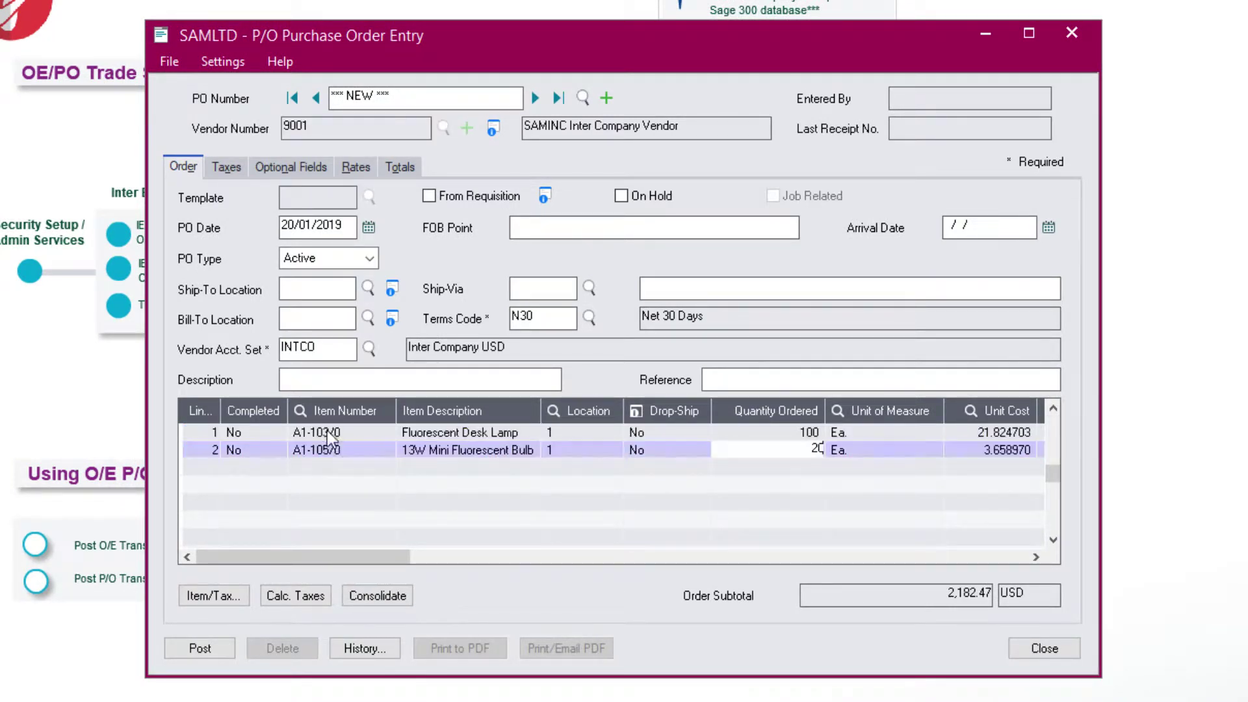
{"action": "key", "text": "Tab"}
Enter description 'Purchase of lamps and bulbs' and a reference ending 'by 31st December', then post
{"action": "left_click", "coordinate": [333, 380]}
{"action": "type", "text": "Purchas"}
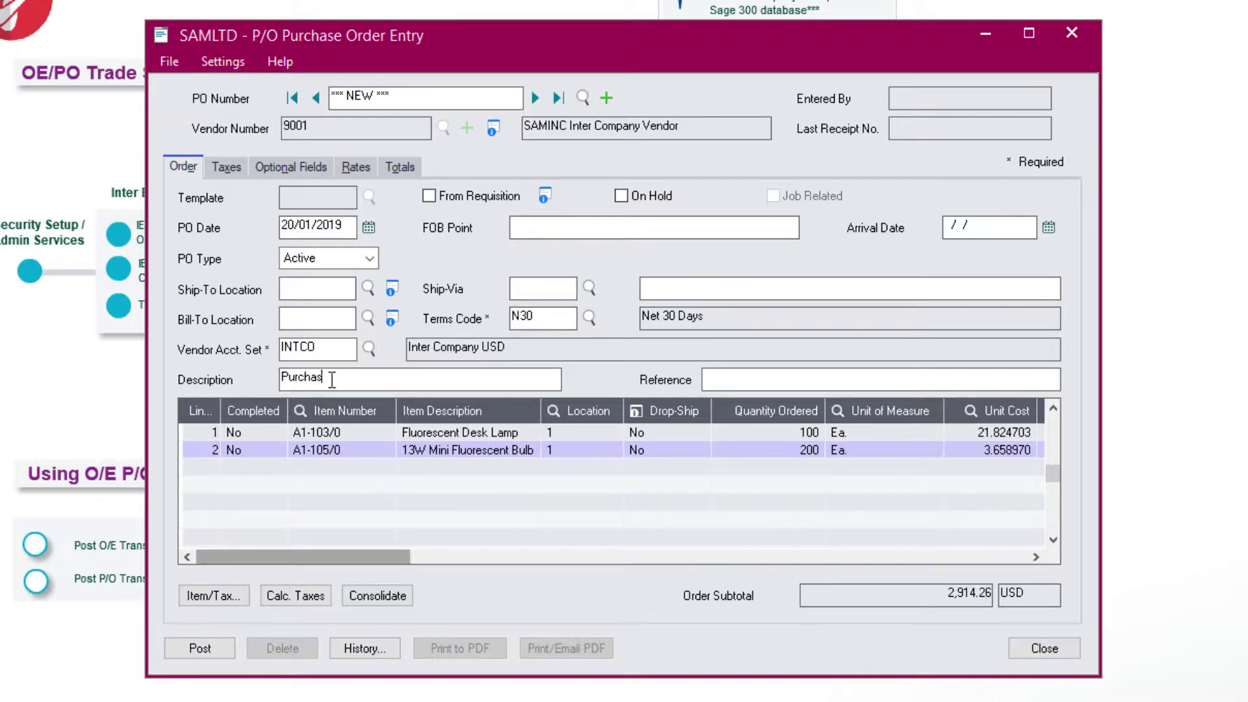
{"action": "type", "text": "e of lamps and bulbs"}
{"action": "key", "text": "Tab"}
{"action": "type", "text": "d by 31st December"}
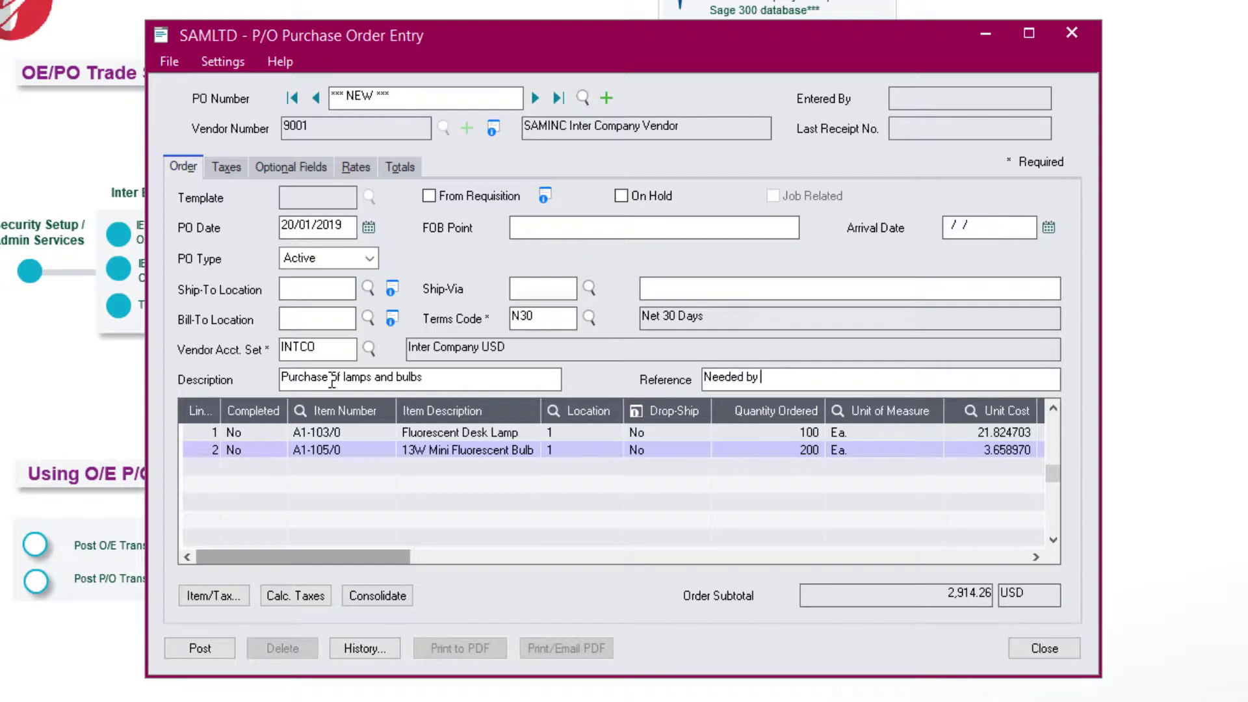
{"action": "key", "text": "Tab"}
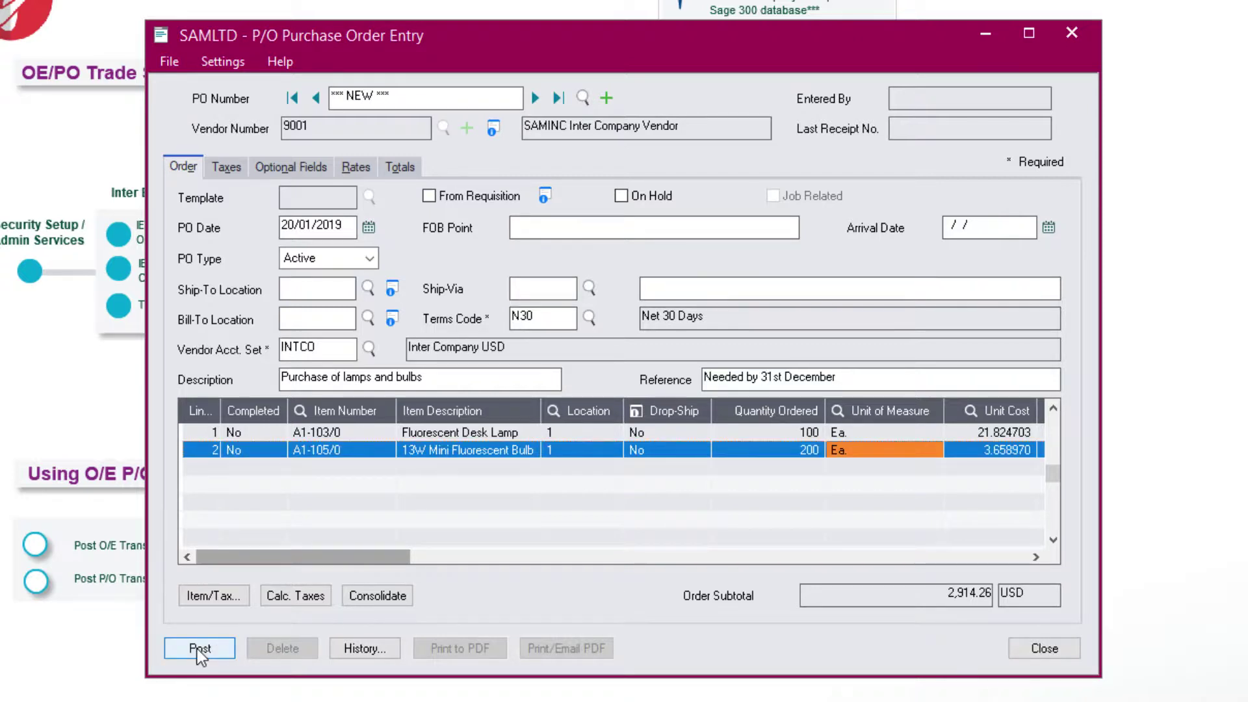
{"action": "left_click", "coordinate": [199, 648]}
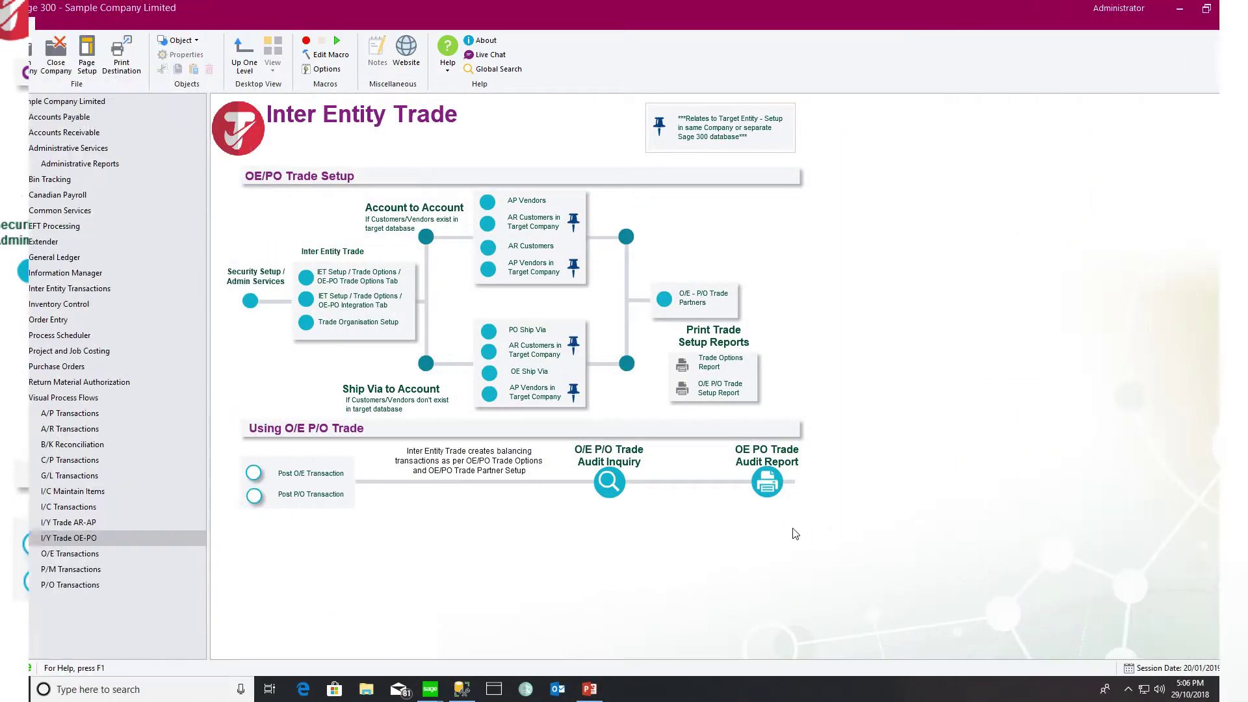
{"action": "left_click", "coordinate": [604, 482]}
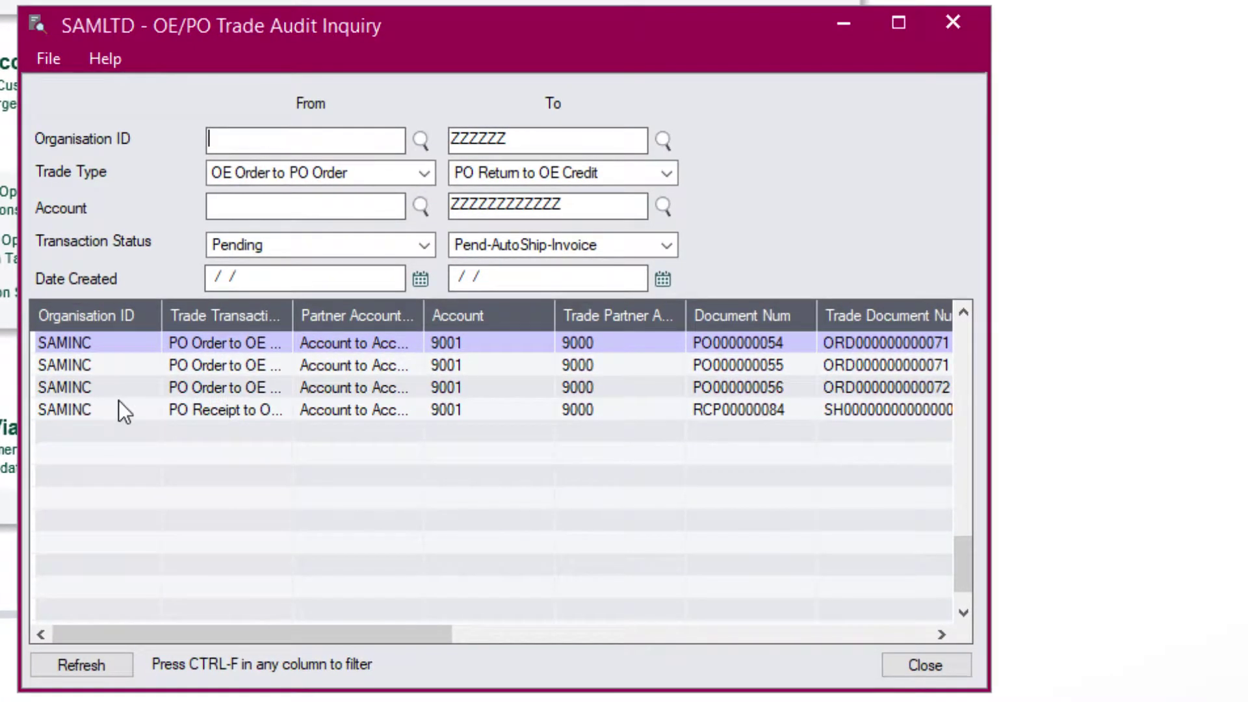
{"action": "left_click", "coordinate": [771, 390]}
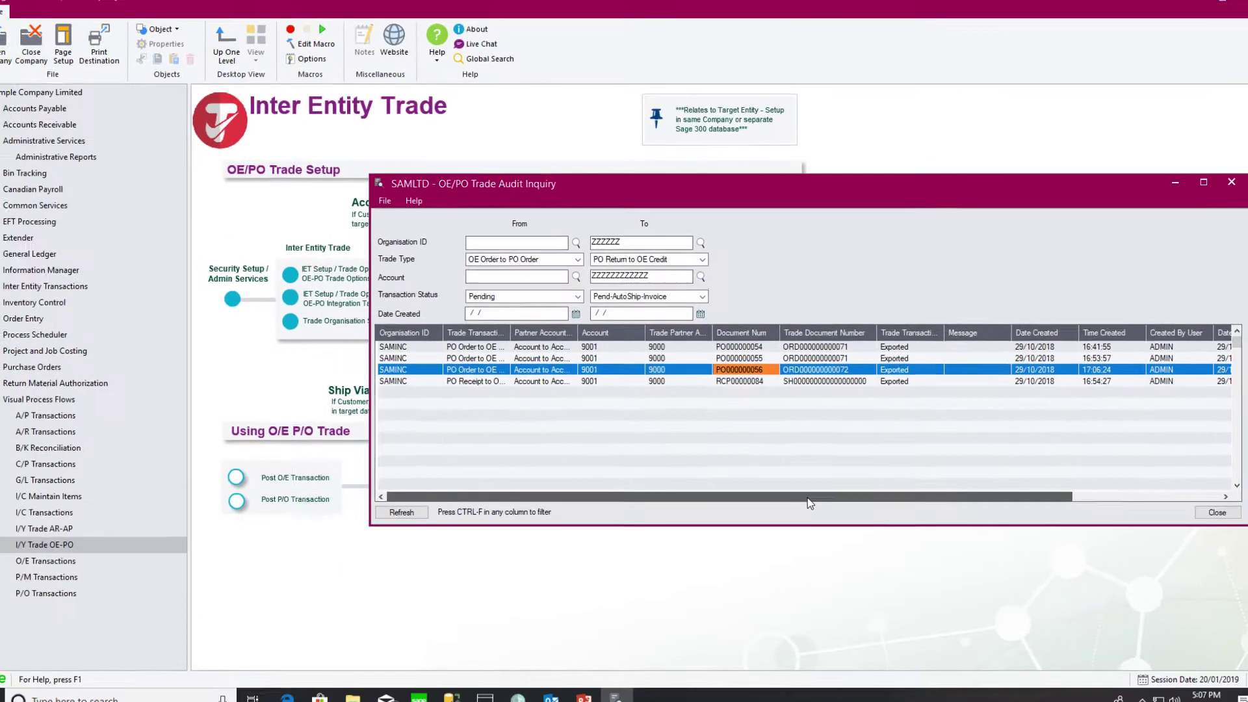
{"action": "left_click", "coordinate": [421, 699]}
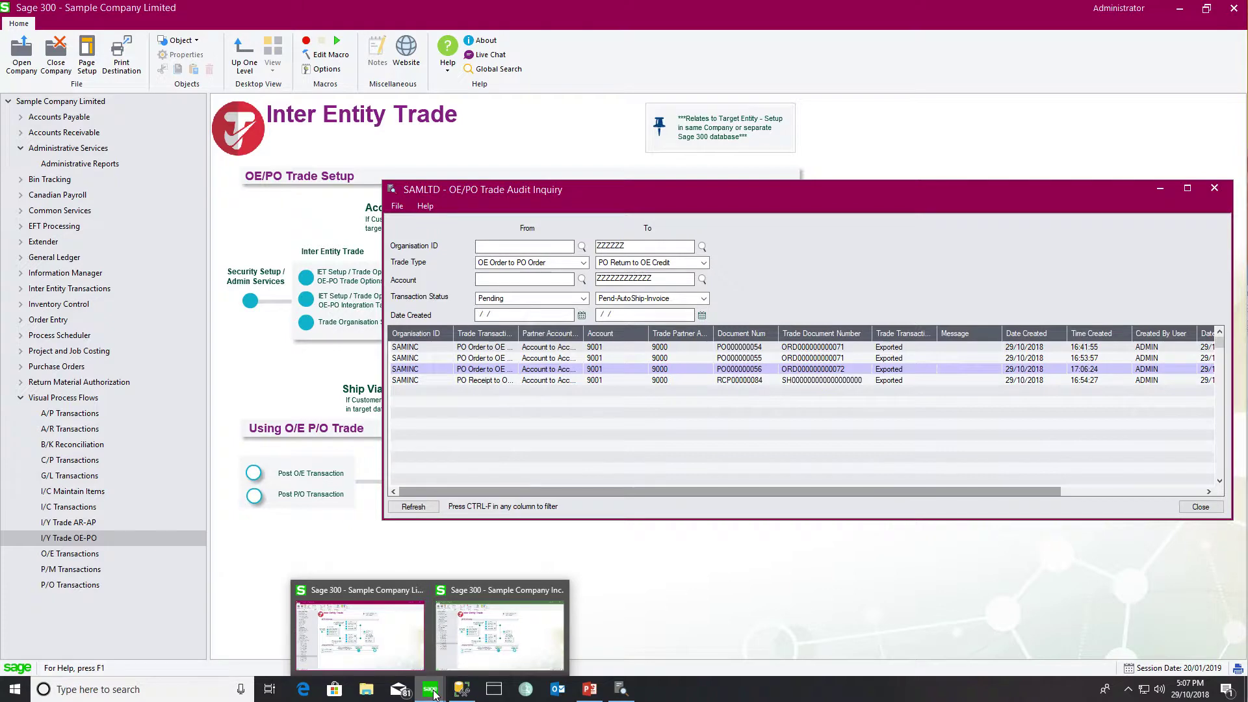
{"action": "left_click", "coordinate": [500, 634]}
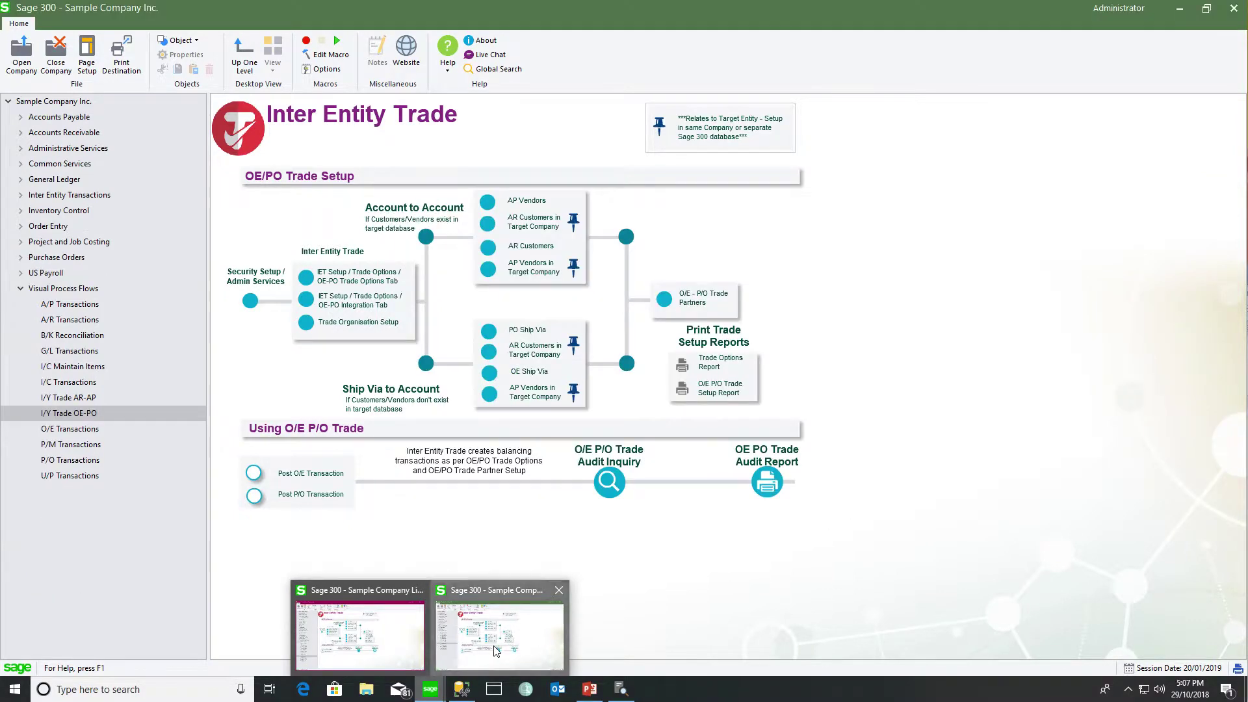
{"action": "left_click", "coordinate": [533, 186]}
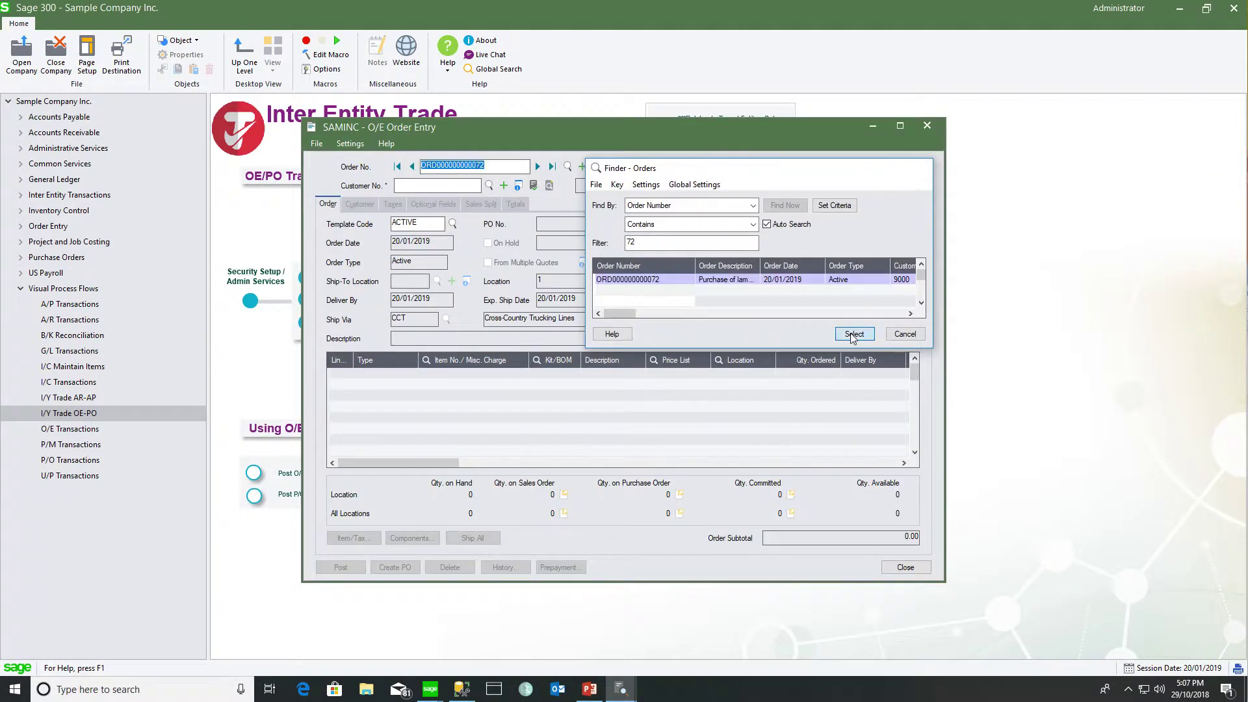
{"action": "left_click", "coordinate": [858, 410]}
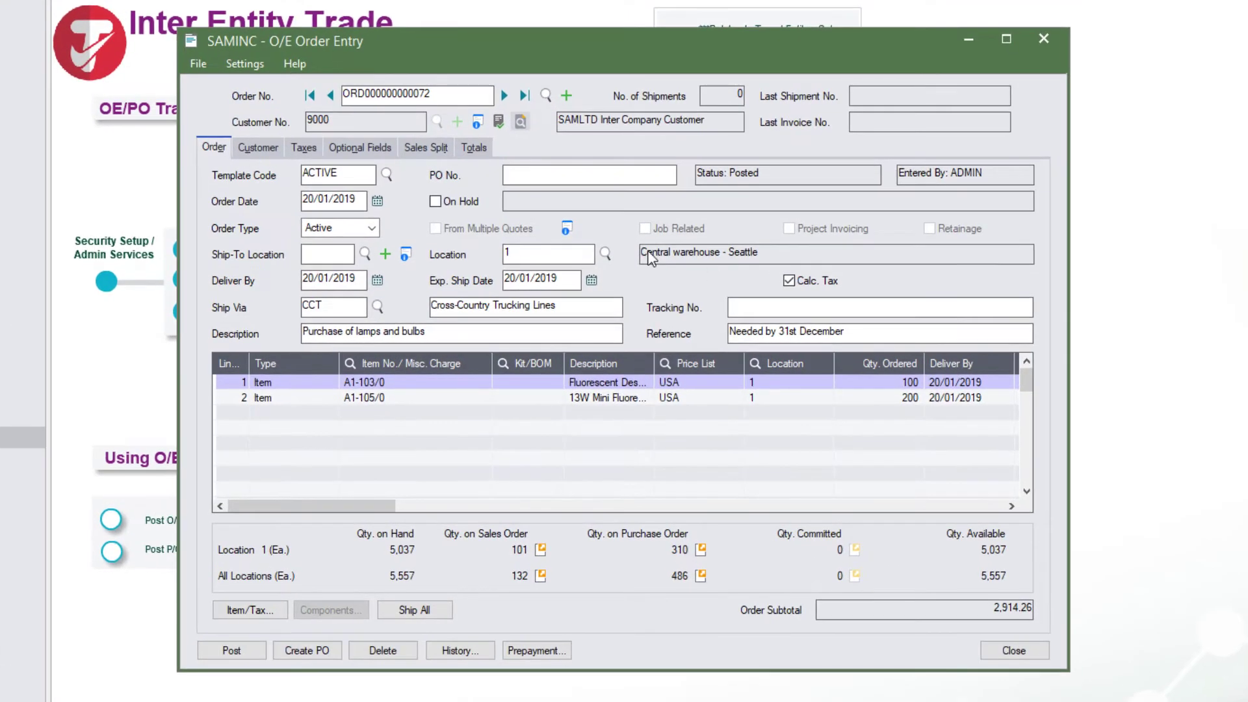
{"action": "left_click", "coordinate": [485, 162]}
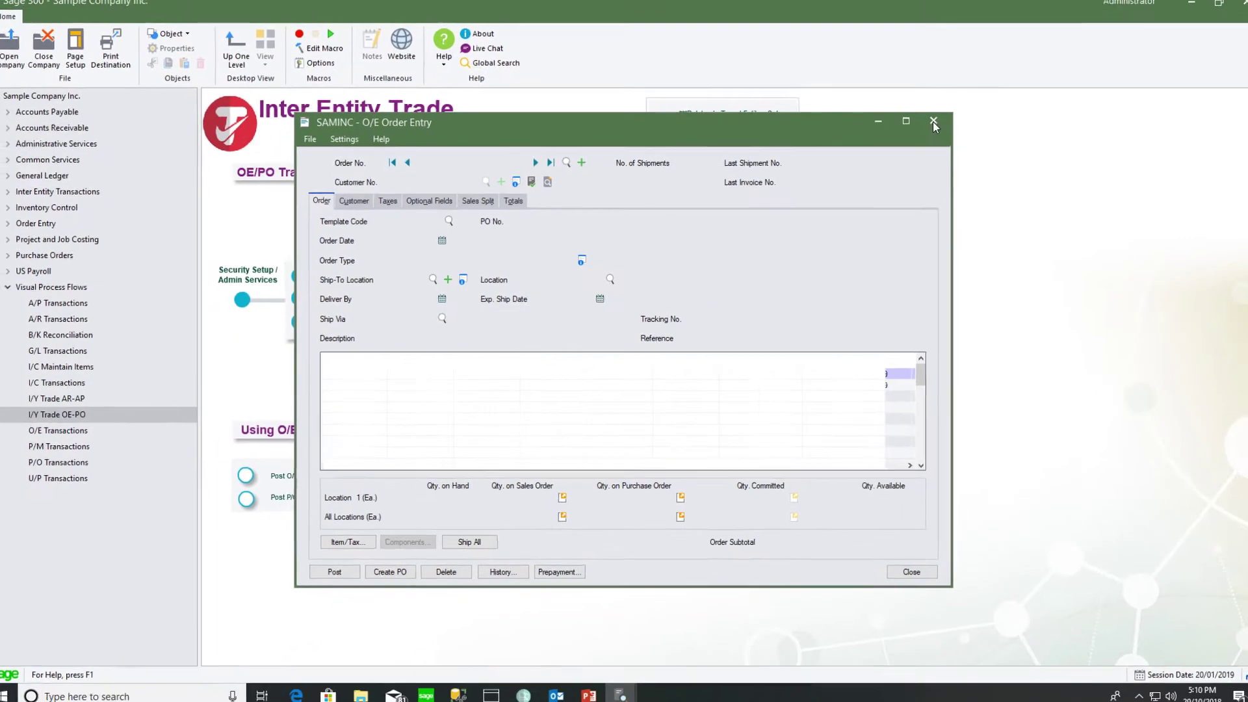
In Trade Options' O/E - P/O Integration settings, open field segments for OE Order - PO Order
{"action": "left_click", "coordinate": [933, 123]}
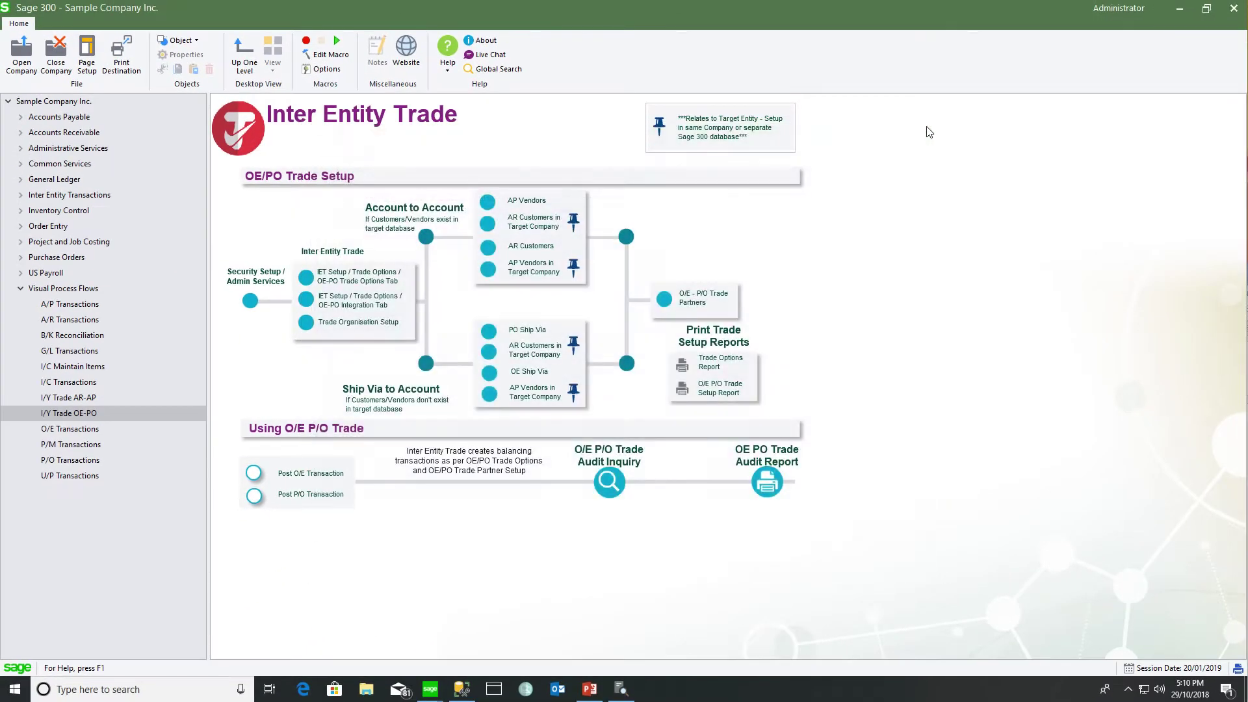
{"action": "left_click", "coordinate": [324, 284]}
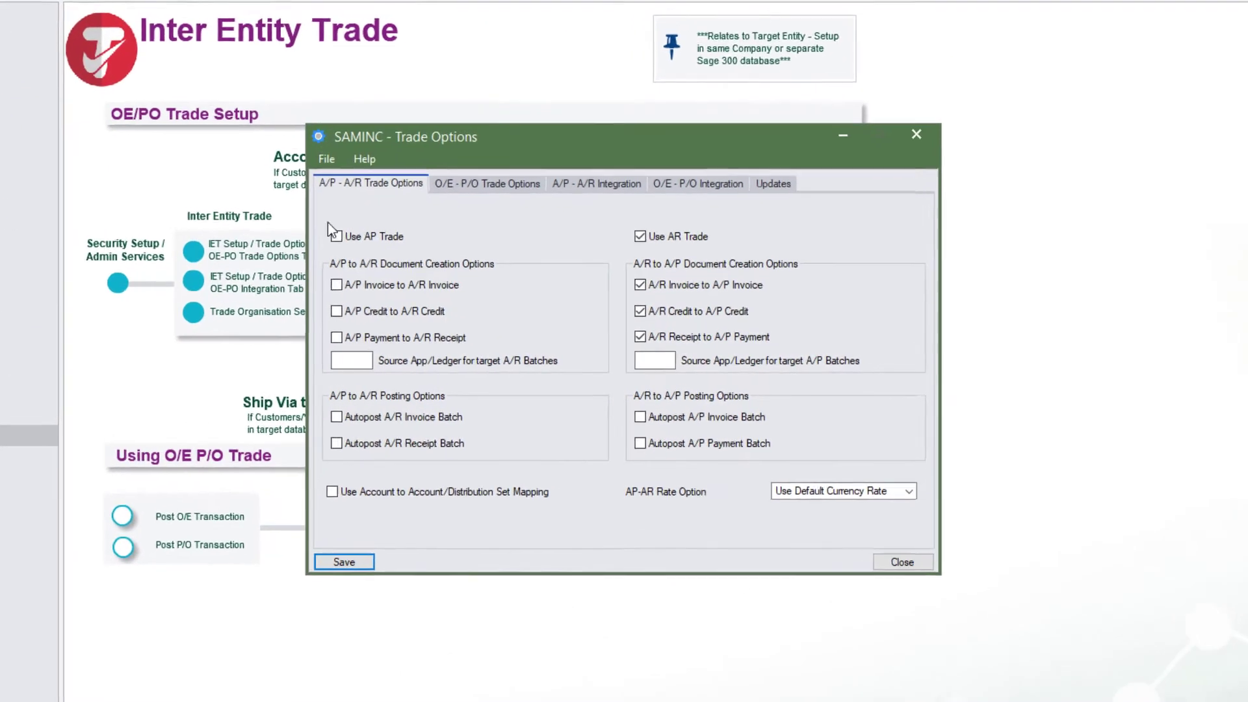
{"action": "left_click", "coordinate": [511, 229]}
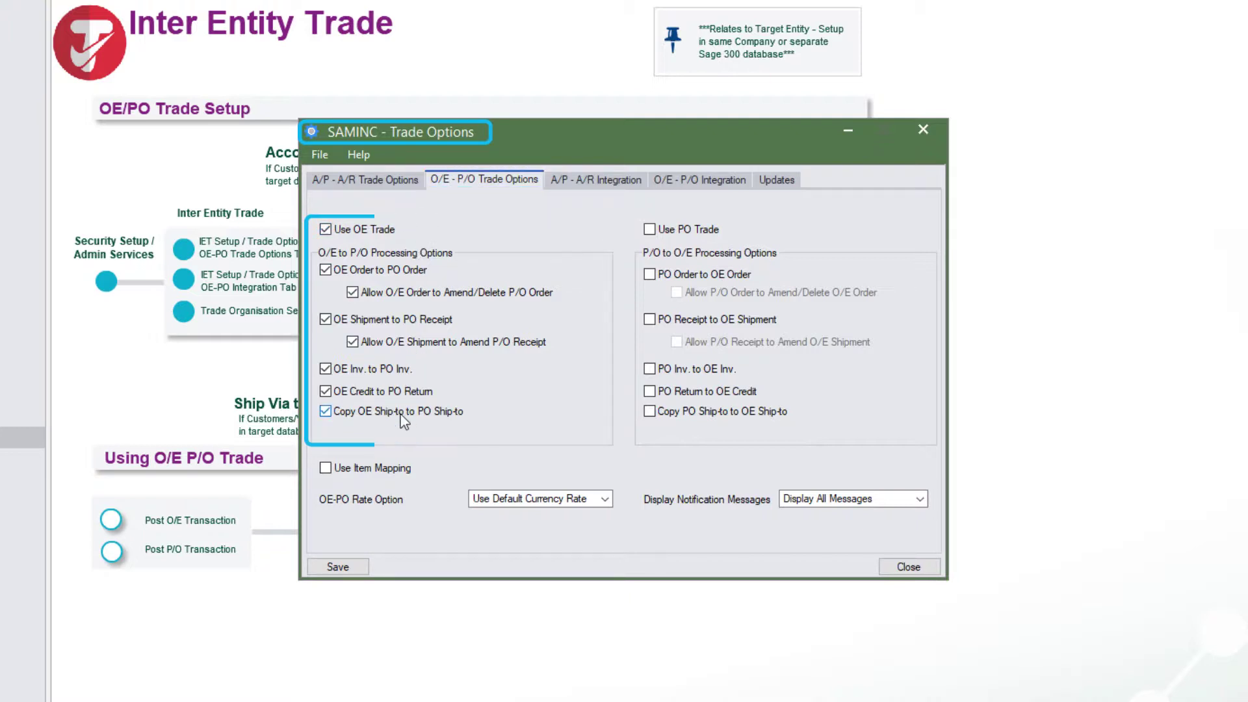
{"action": "left_click", "coordinate": [675, 181]}
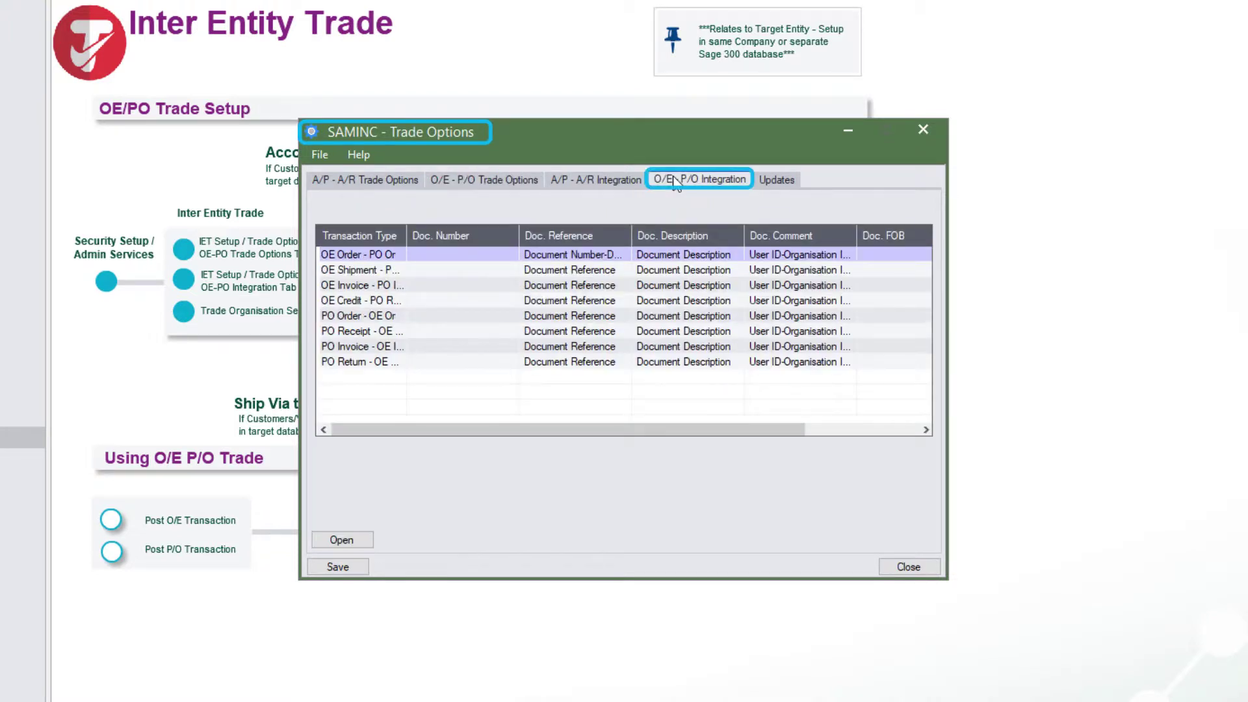
{"action": "left_click", "coordinate": [356, 254]}
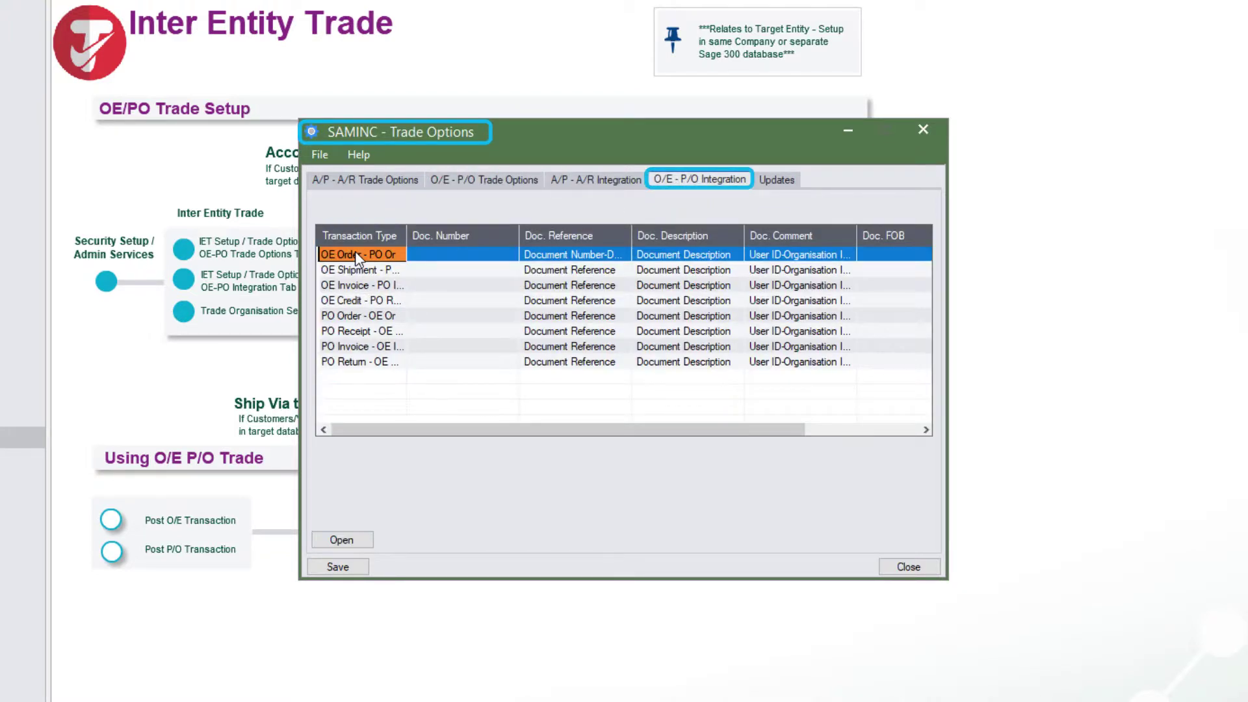
{"action": "double_click", "coordinate": [357, 254]}
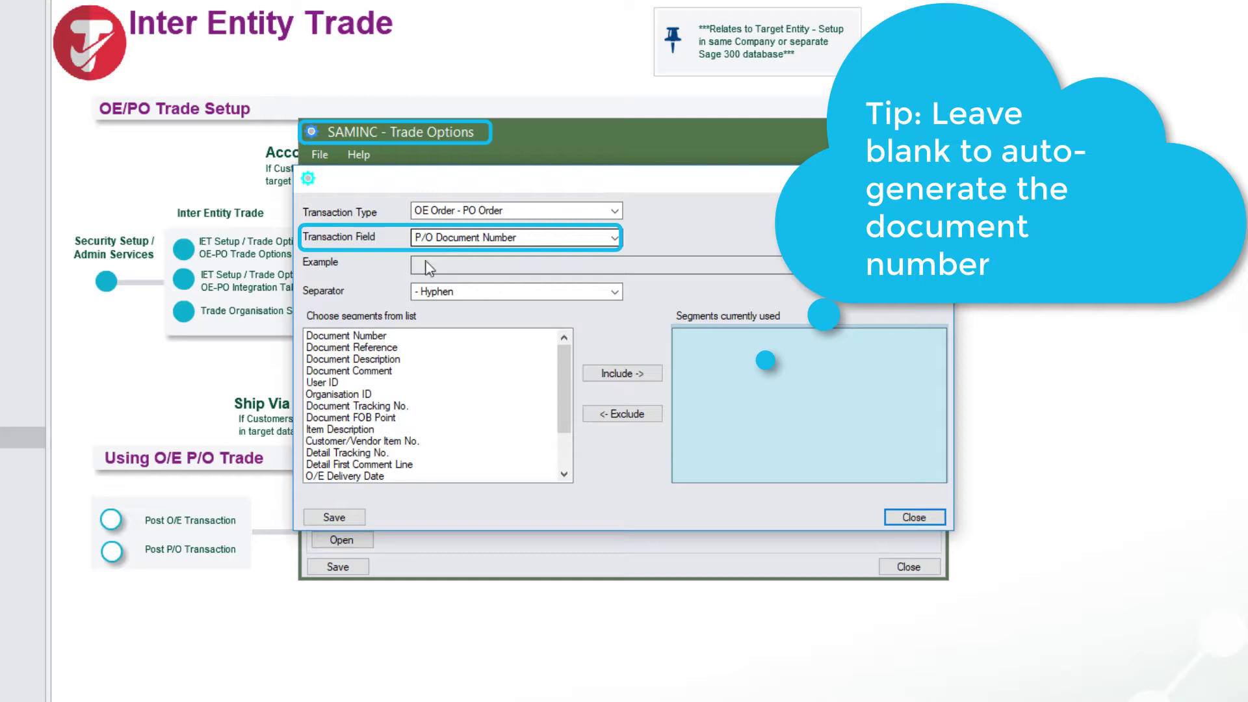
Review segments for P/O Document Reference, Description and Comment, then close both windows
{"action": "left_click", "coordinate": [449, 240]}
{"action": "left_click", "coordinate": [467, 266]}
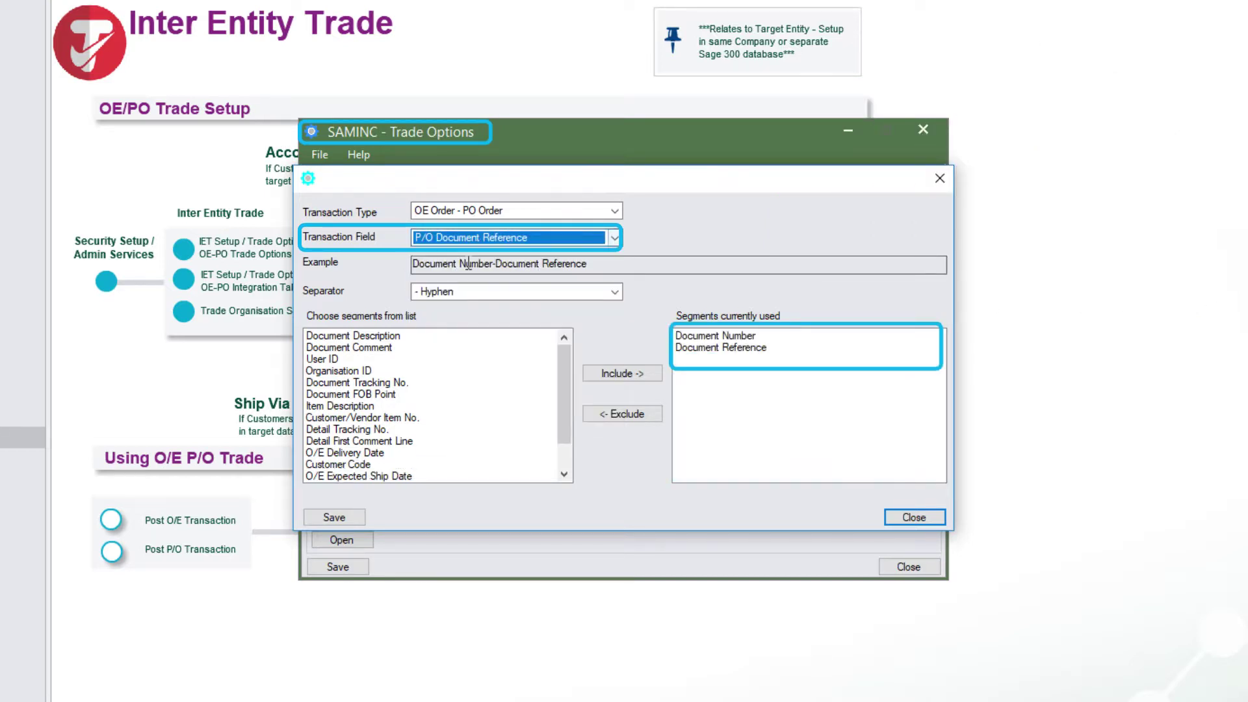
{"action": "left_click", "coordinate": [471, 238]}
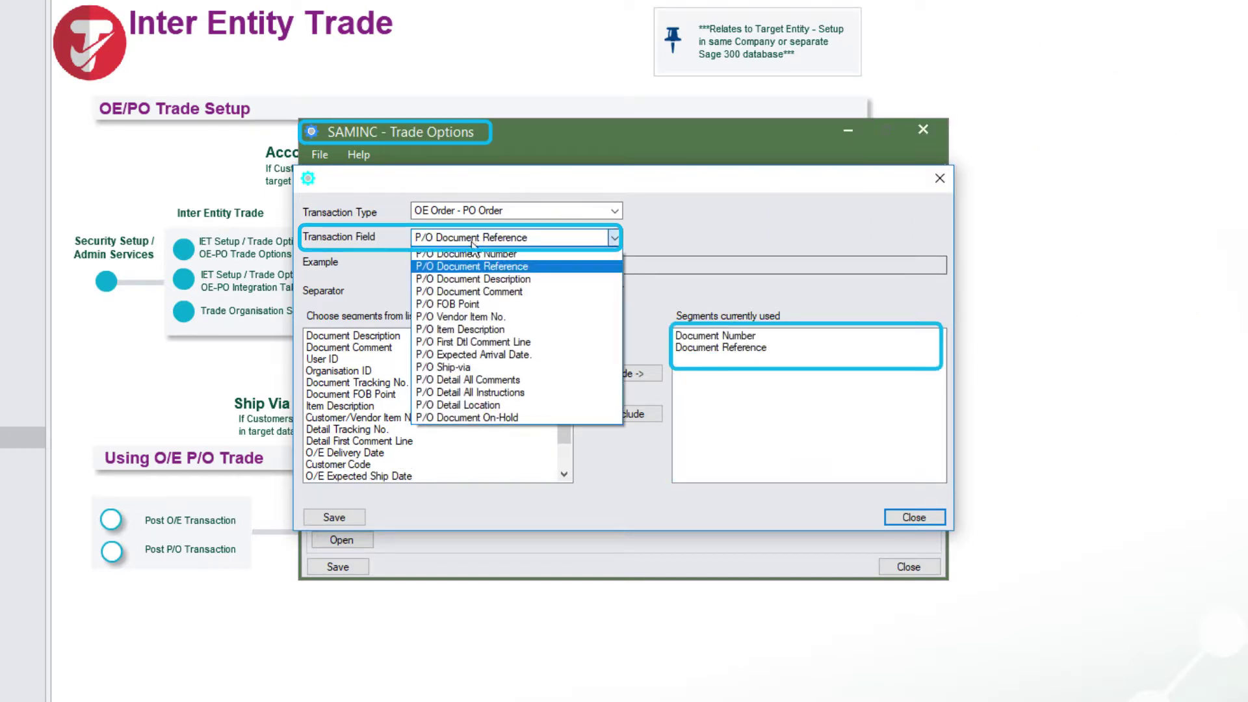
{"action": "left_click", "coordinate": [472, 278]}
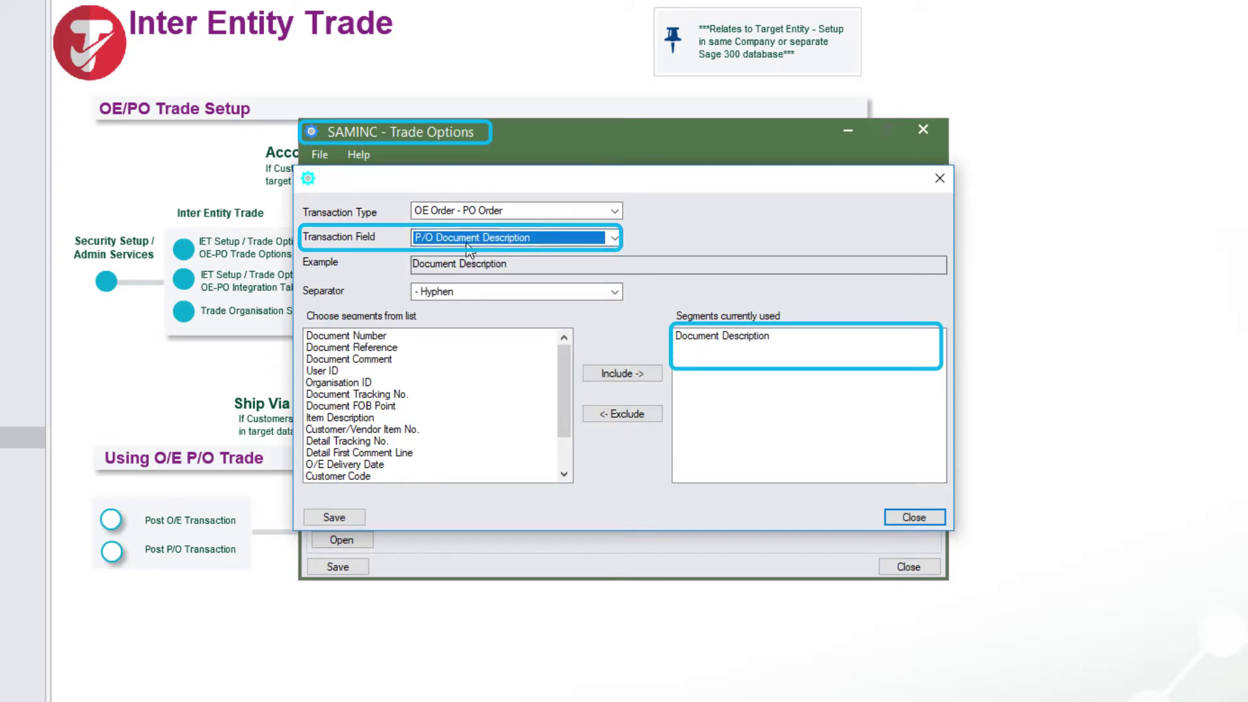
{"action": "left_click", "coordinate": [470, 241]}
{"action": "left_click", "coordinate": [465, 292]}
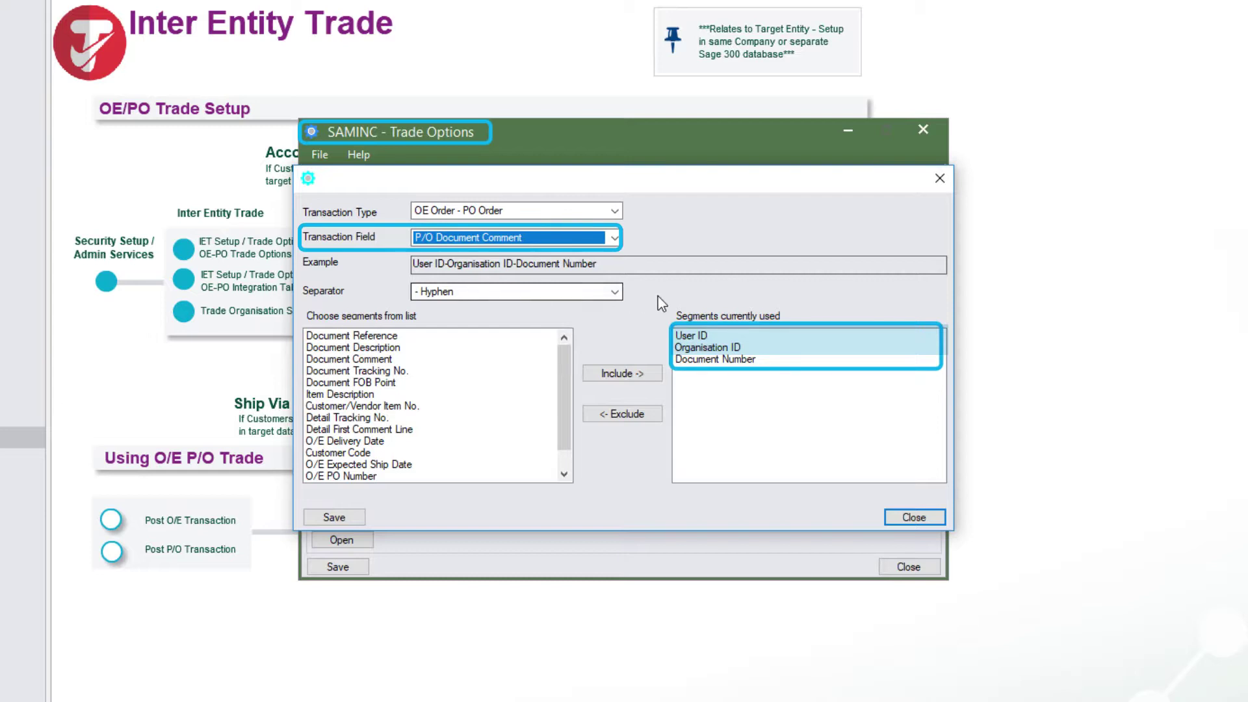
{"action": "left_click", "coordinate": [911, 517]}
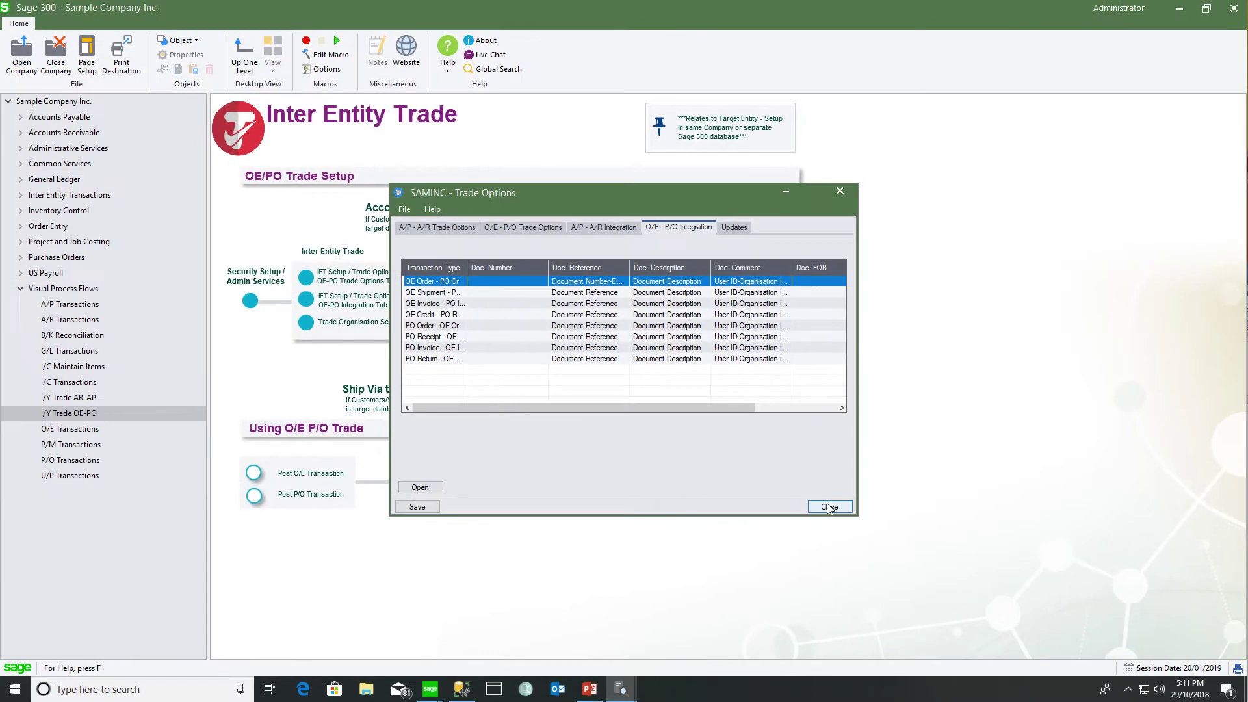
{"action": "left_click", "coordinate": [829, 507]}
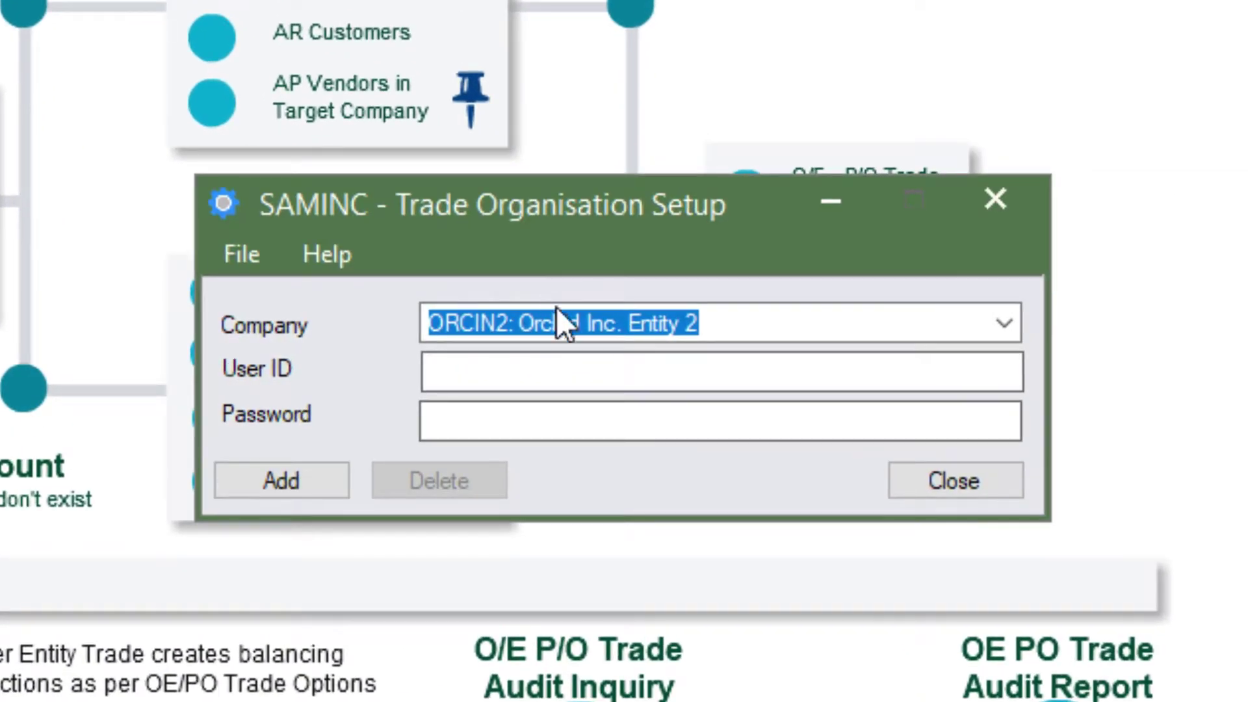
Load the SAMLTD trade organisation login, then view SAMINC's next O/E - P/O trade partner record
{"action": "left_click", "coordinate": [549, 325]}
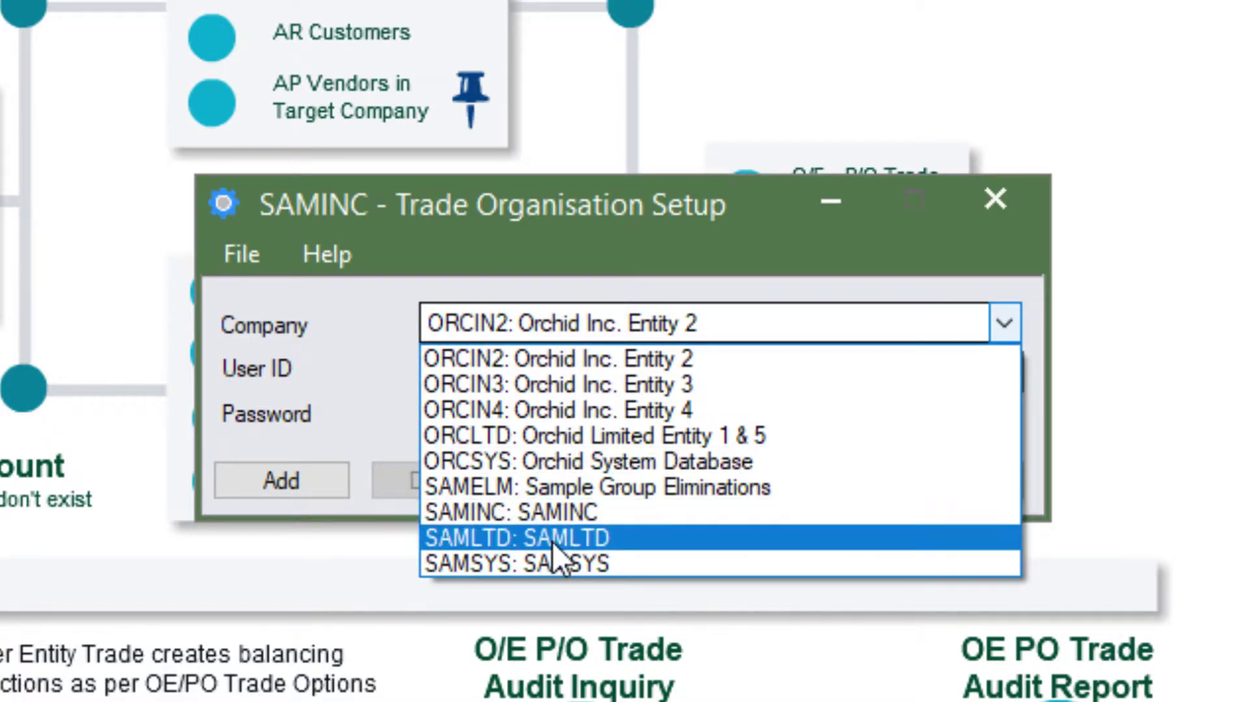
{"action": "left_click", "coordinate": [552, 538]}
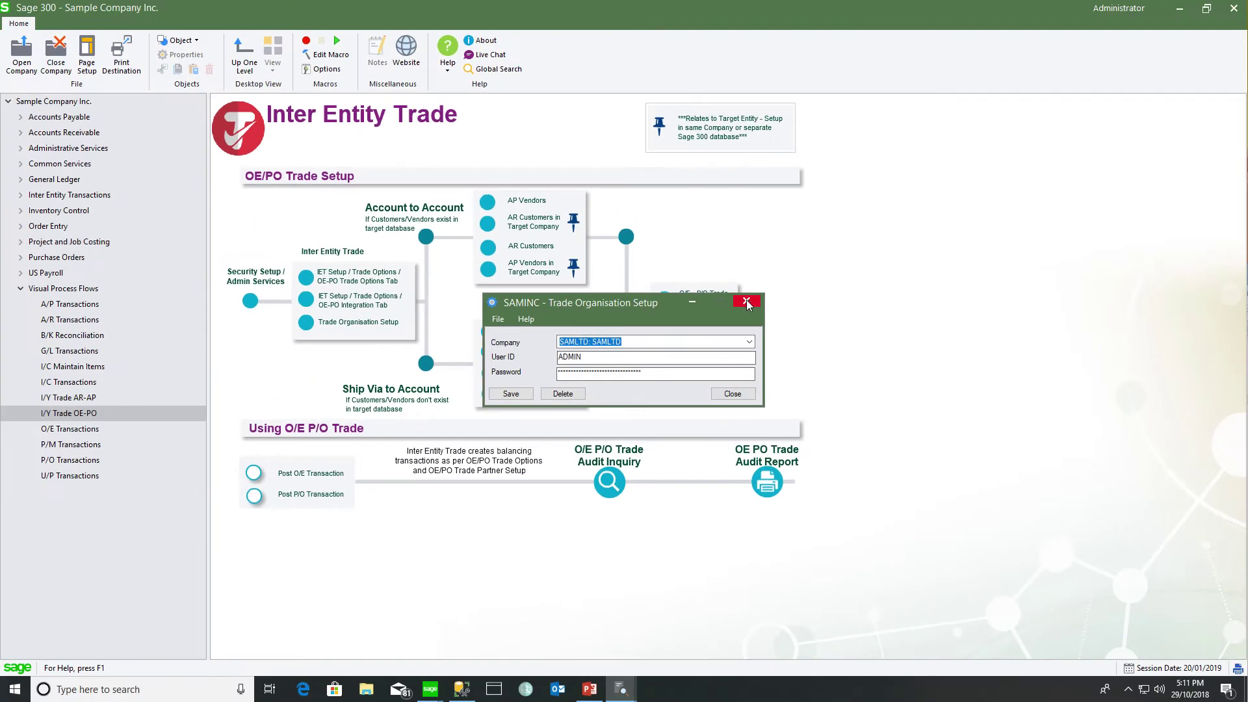
{"action": "key", "text": "Escape"}
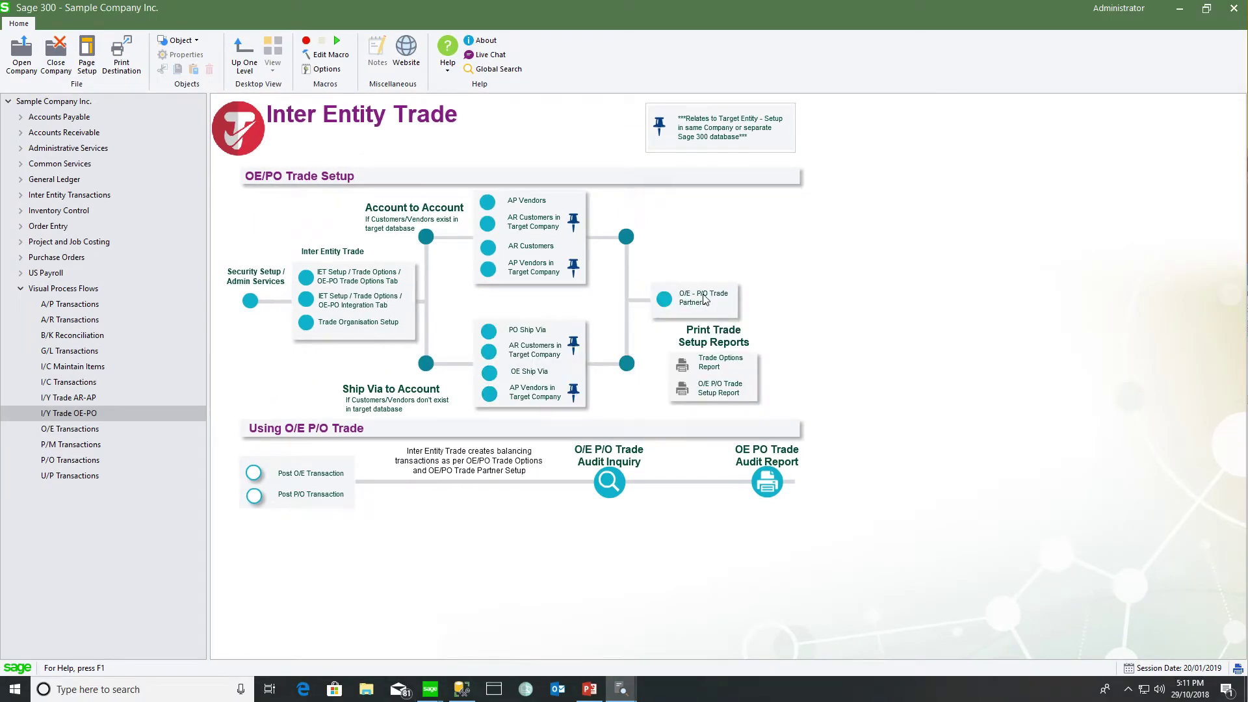
{"action": "left_click", "coordinate": [706, 299]}
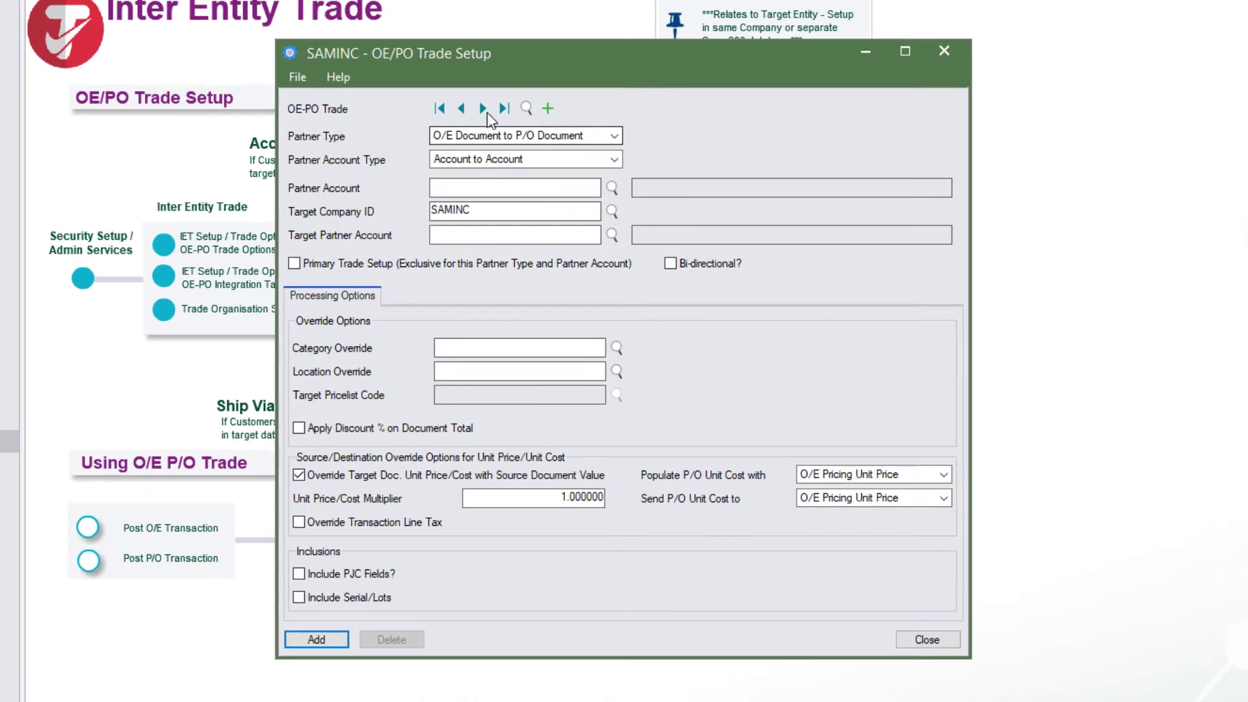
{"action": "left_click", "coordinate": [483, 109]}
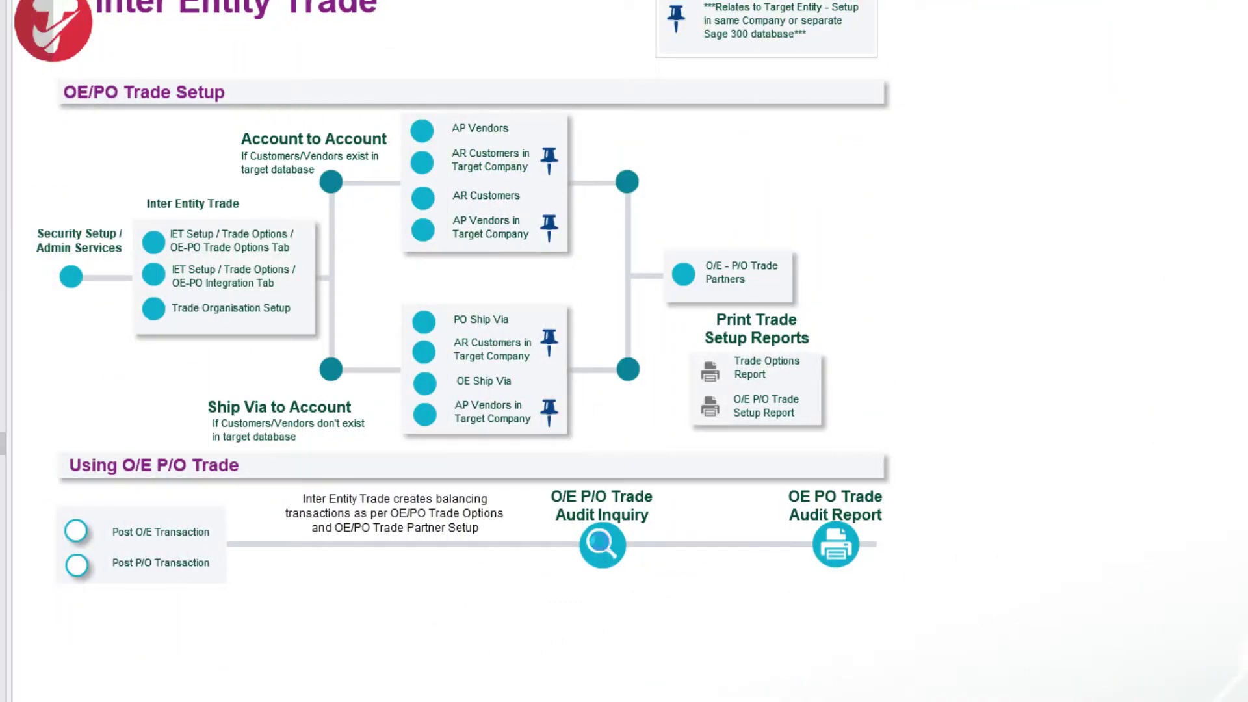
{"action": "left_click", "coordinate": [602, 546]}
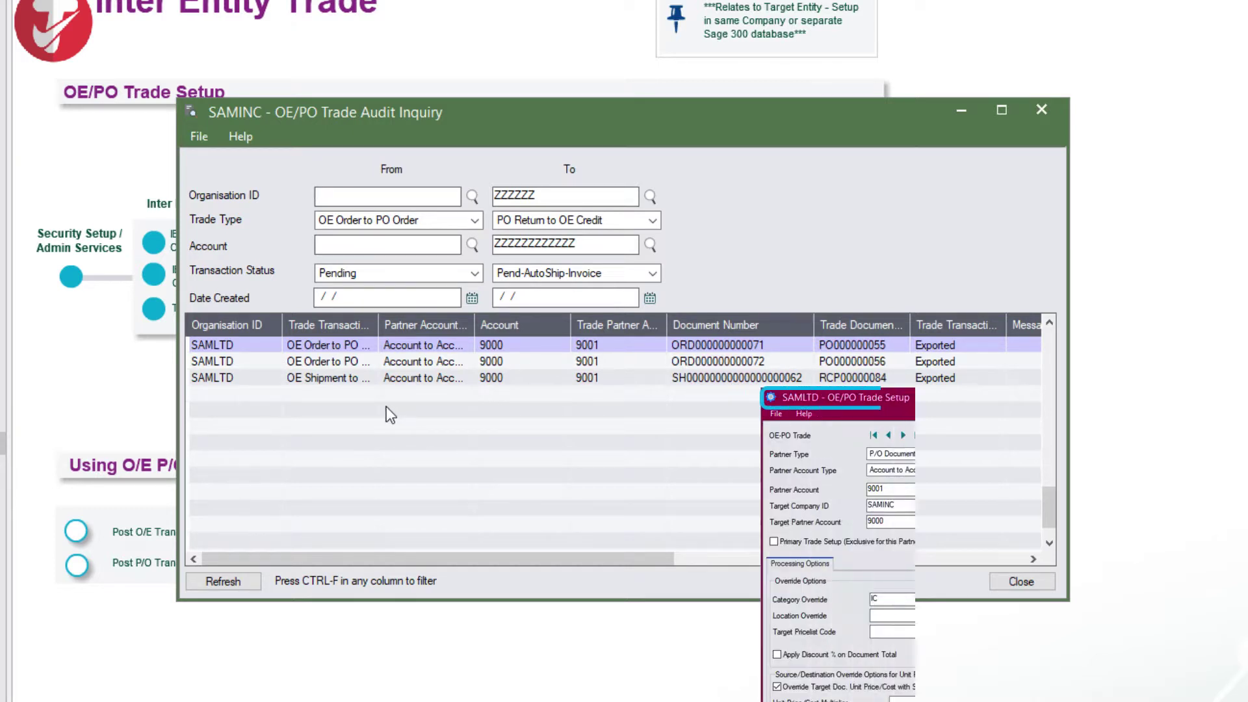
{"action": "left_click", "coordinate": [353, 362]}
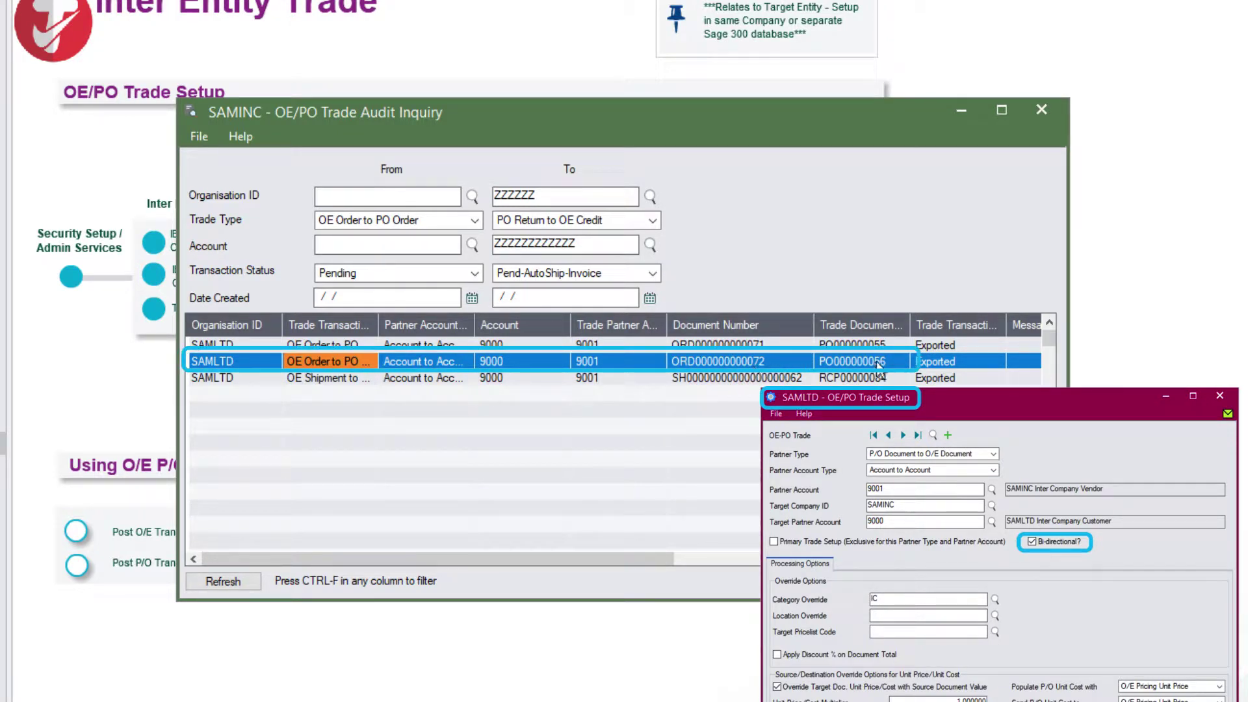
{"action": "left_click", "coordinate": [877, 362]}
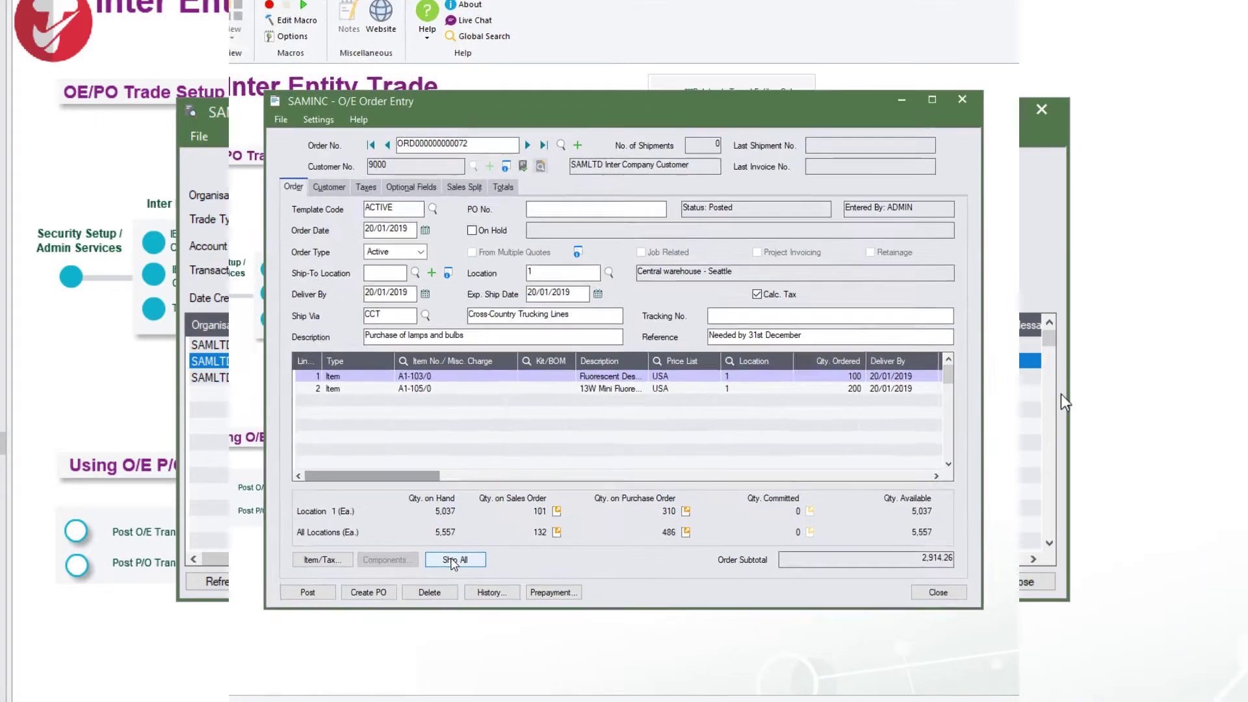
{"action": "left_click", "coordinate": [455, 560]}
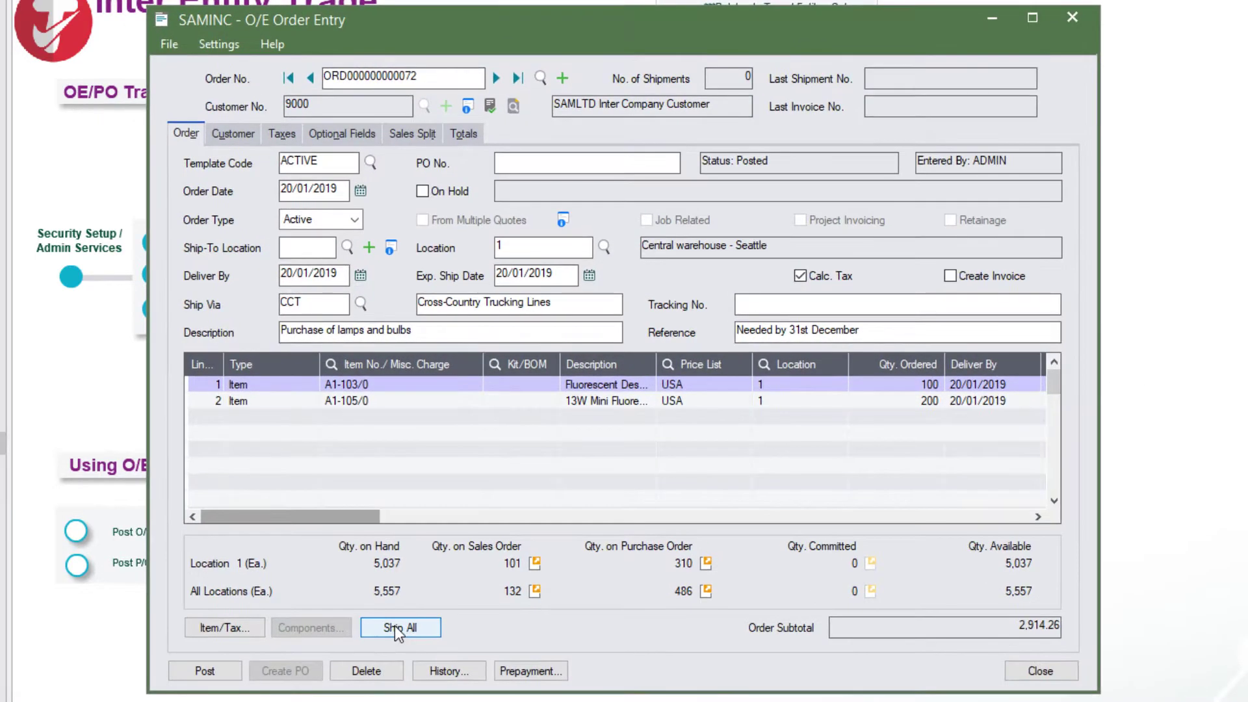
{"action": "left_click", "coordinate": [205, 671]}
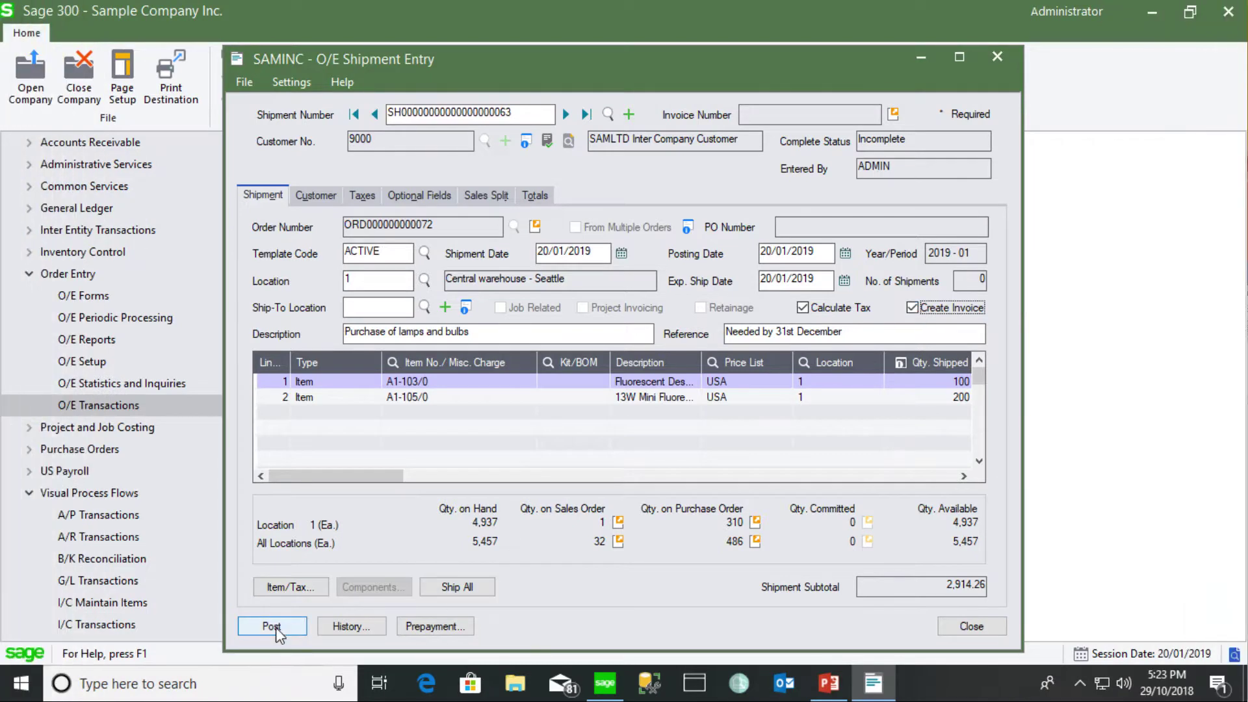
Post the shipment, acknowledge the SAMLTD P/O invoice message, and decline printing
{"action": "left_click", "coordinate": [271, 626]}
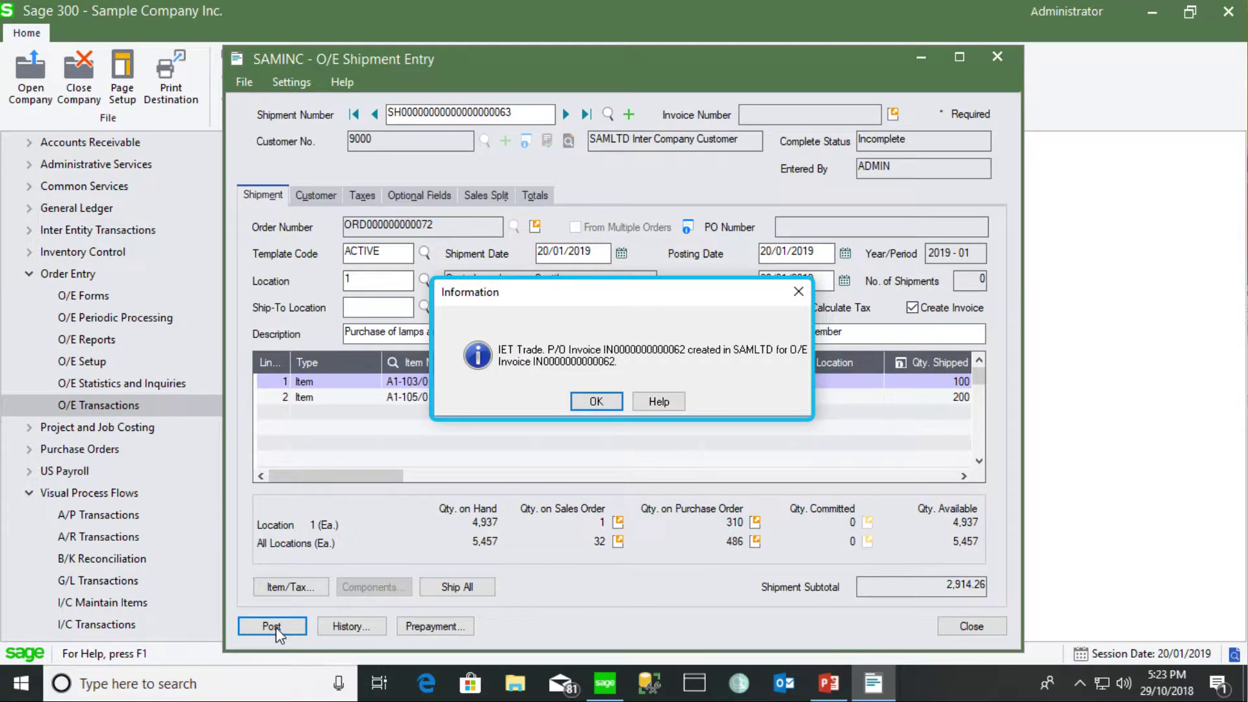
{"action": "left_click", "coordinate": [586, 400]}
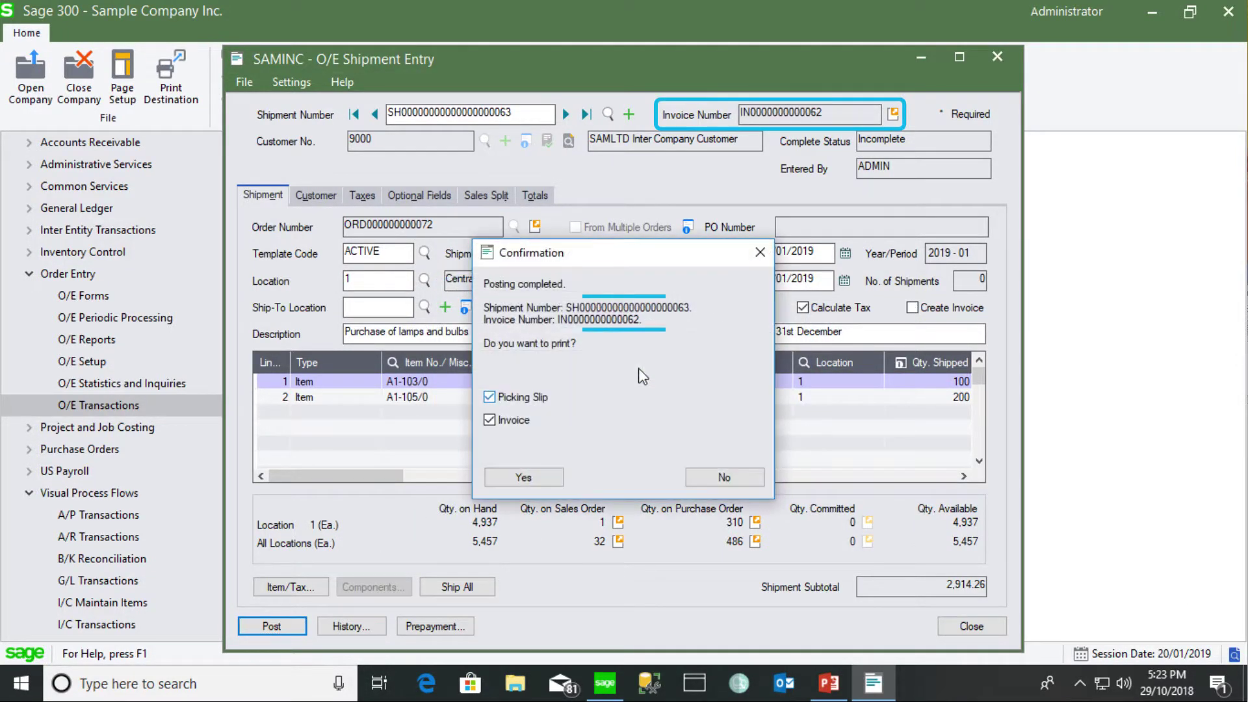
{"action": "left_click", "coordinate": [724, 477]}
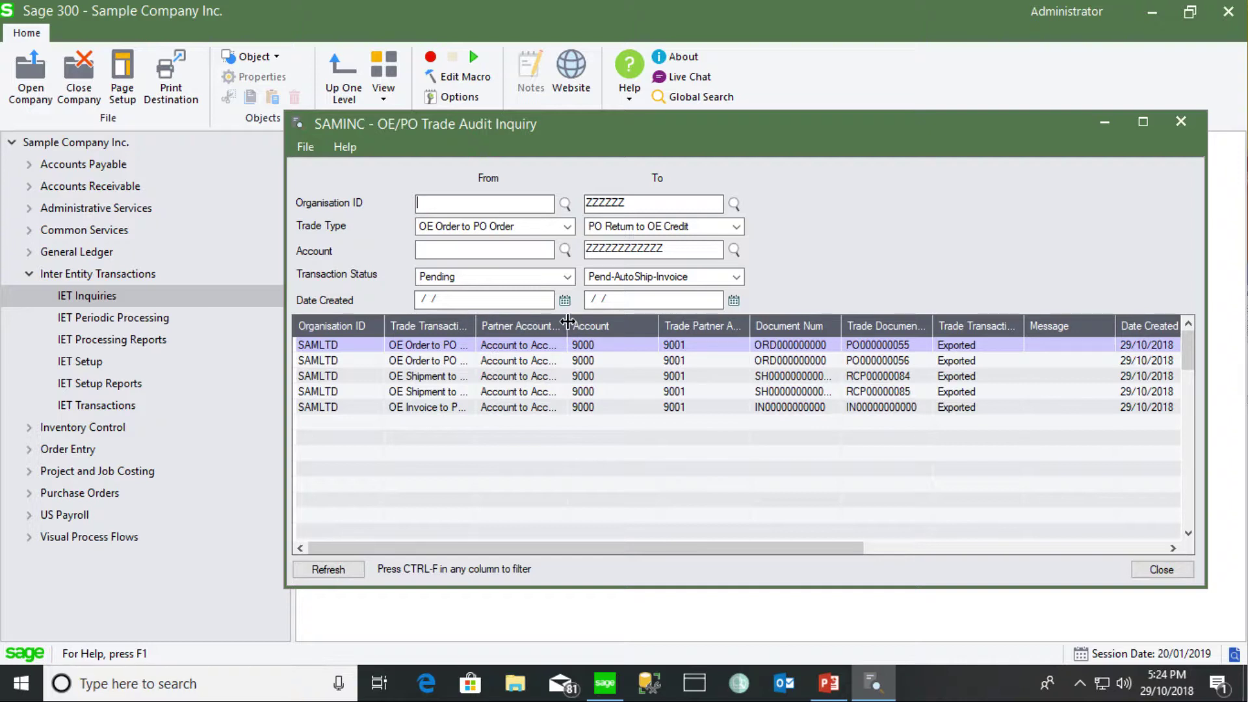
Autosize the audit grid and inspect the OE Shipment-to-PO Receipt and OE Invoice-to-PO Invoice trades
{"action": "double_click", "coordinate": [568, 321]}
{"action": "left_click", "coordinate": [966, 392]}
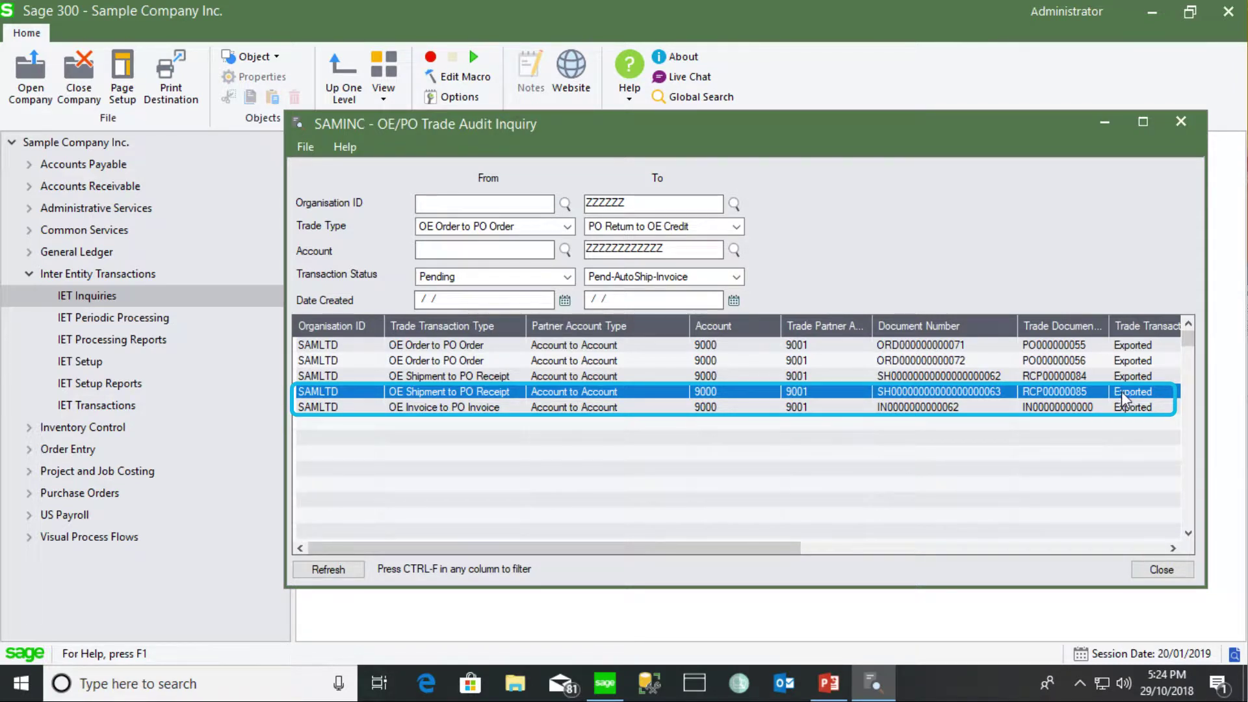
{"action": "left_click", "coordinate": [340, 408]}
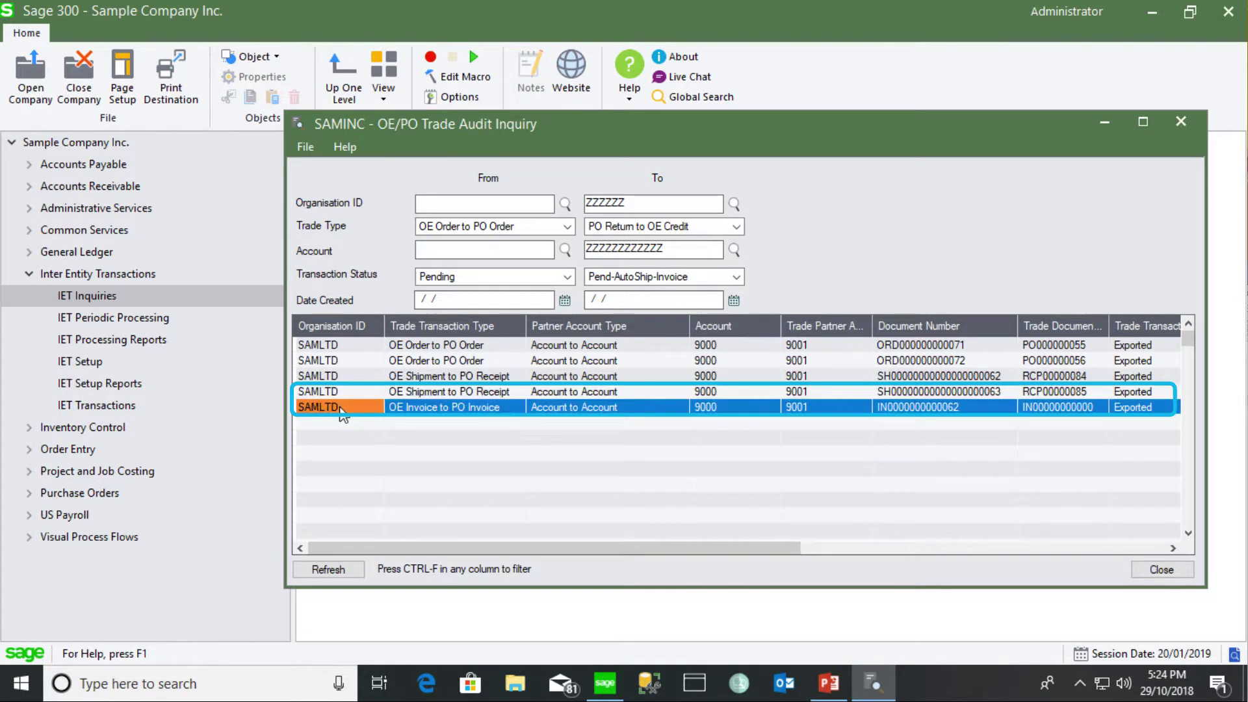
{"action": "double_click", "coordinate": [1109, 325]}
{"action": "left_click_drag", "start_coordinate": [753, 557], "coordinate": [1047, 559]}
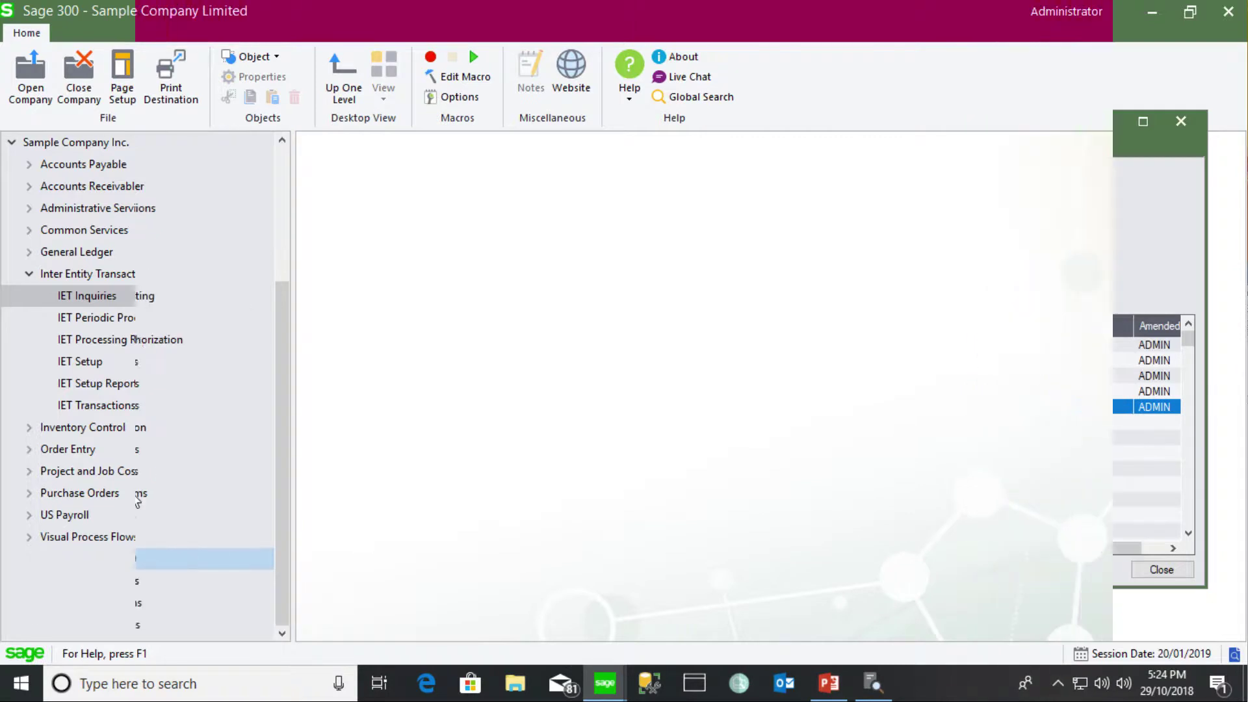
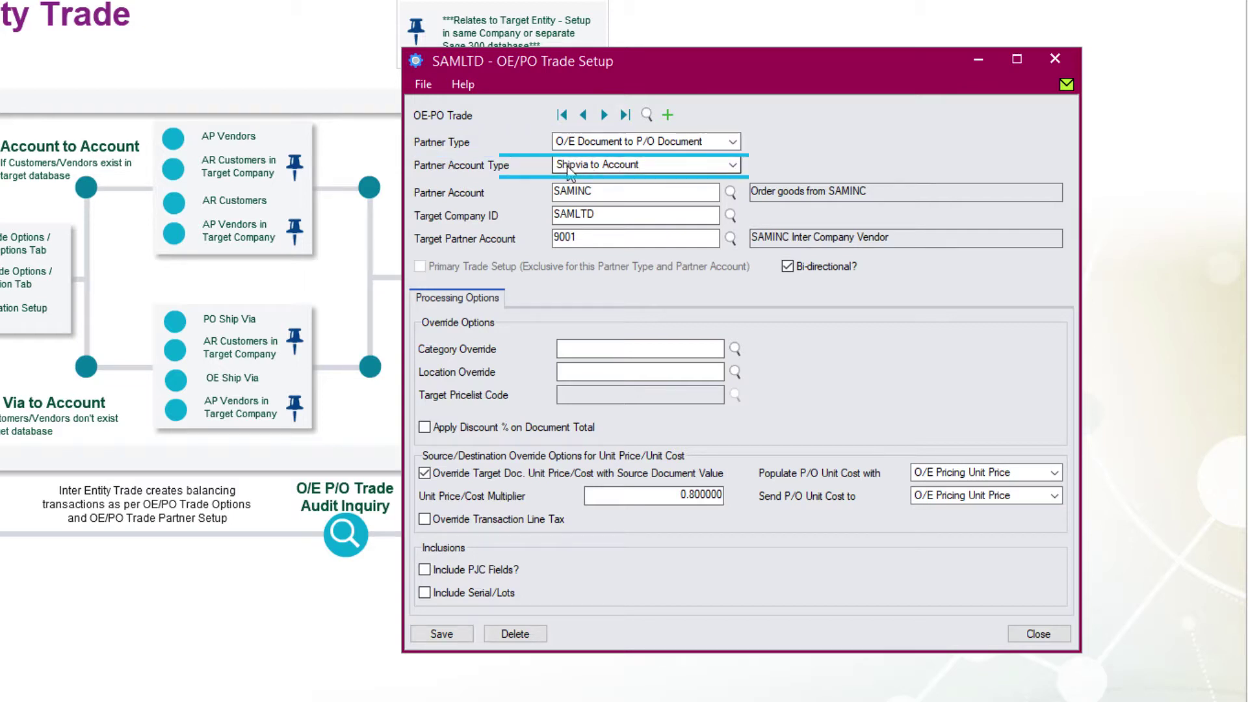
{"action": "left_click", "coordinate": [734, 166]}
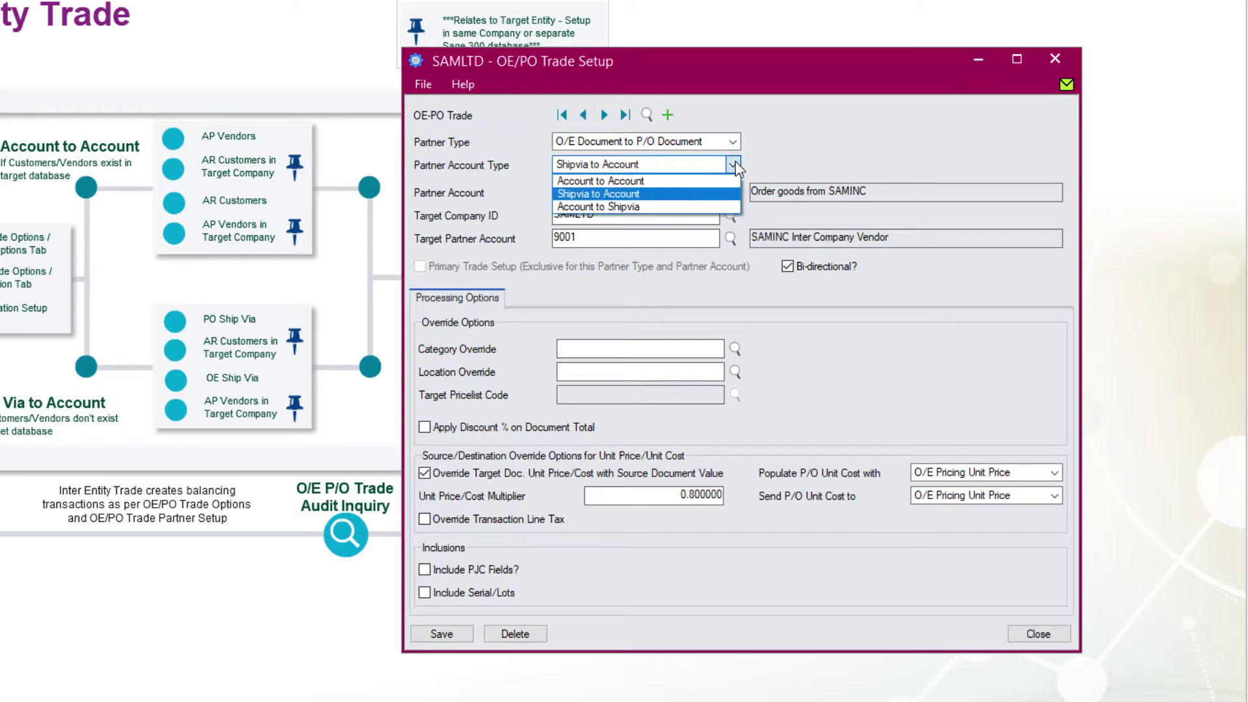
{"action": "left_click", "coordinate": [721, 193]}
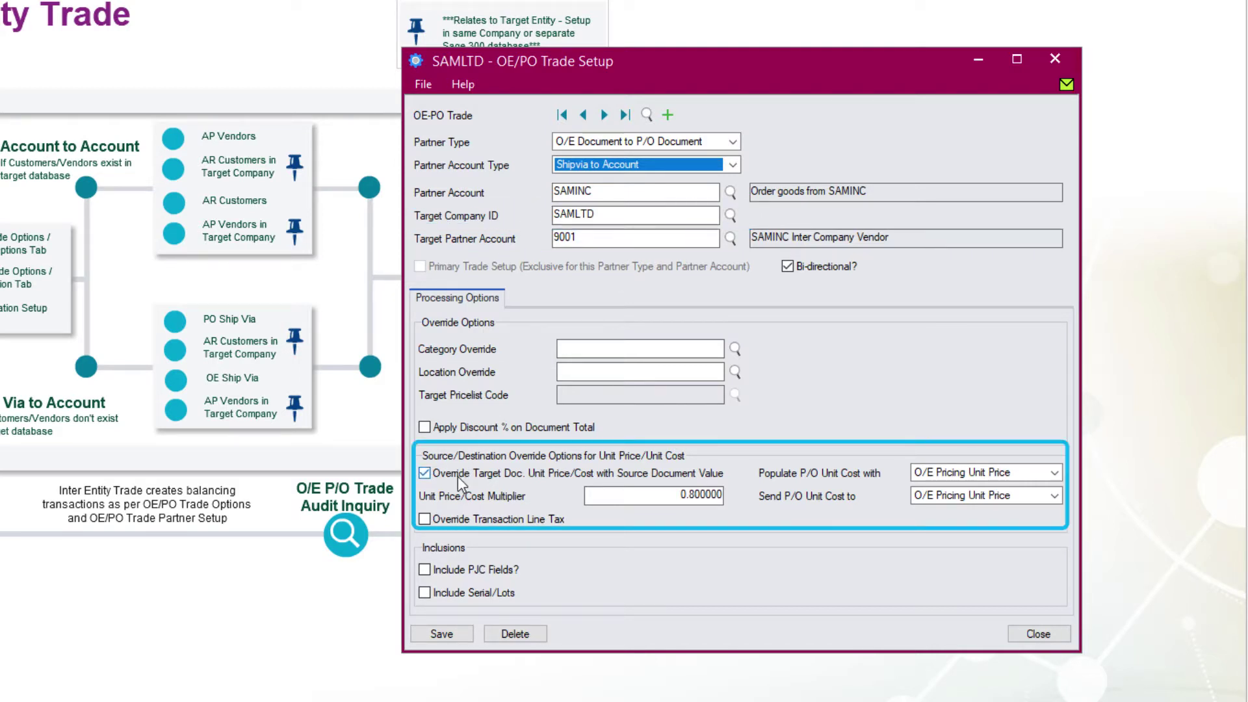
{"action": "key", "text": "alt+m"}
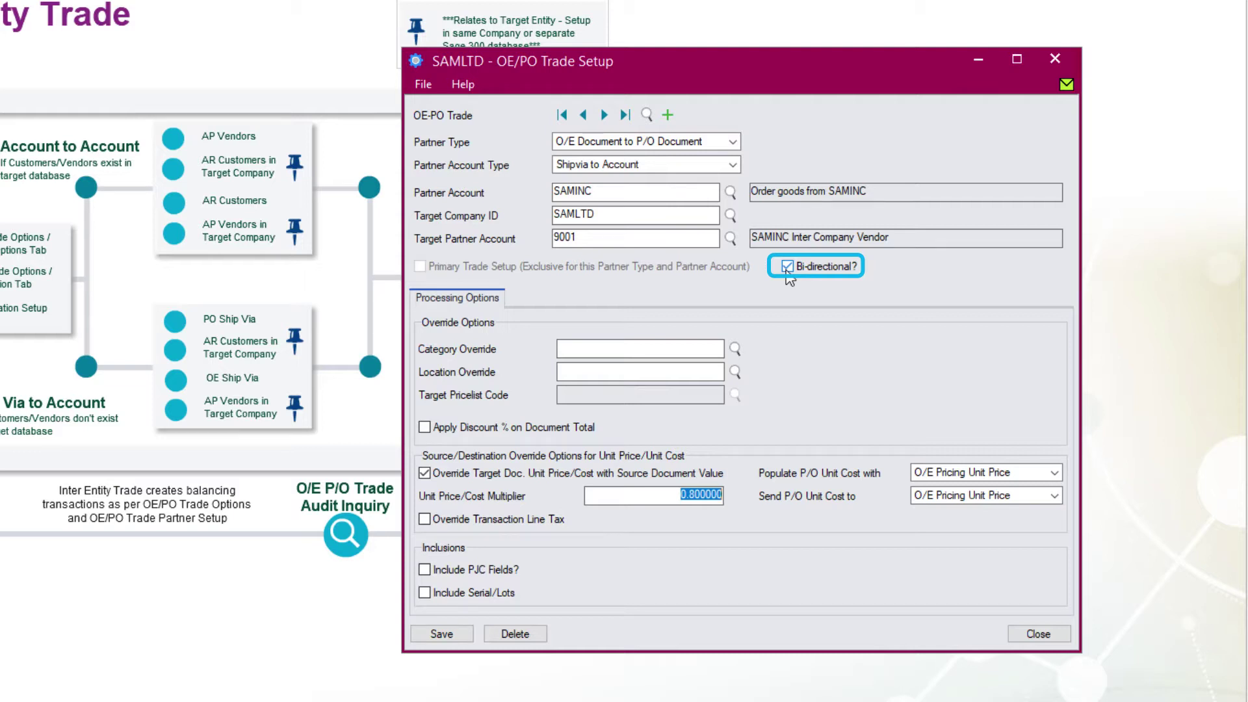
Add and save a reverse P/O-to-O/E Account-to-Shipvia trade that sends O/E Unit Cost as P/O unit cost
{"action": "left_click", "coordinate": [668, 116]}
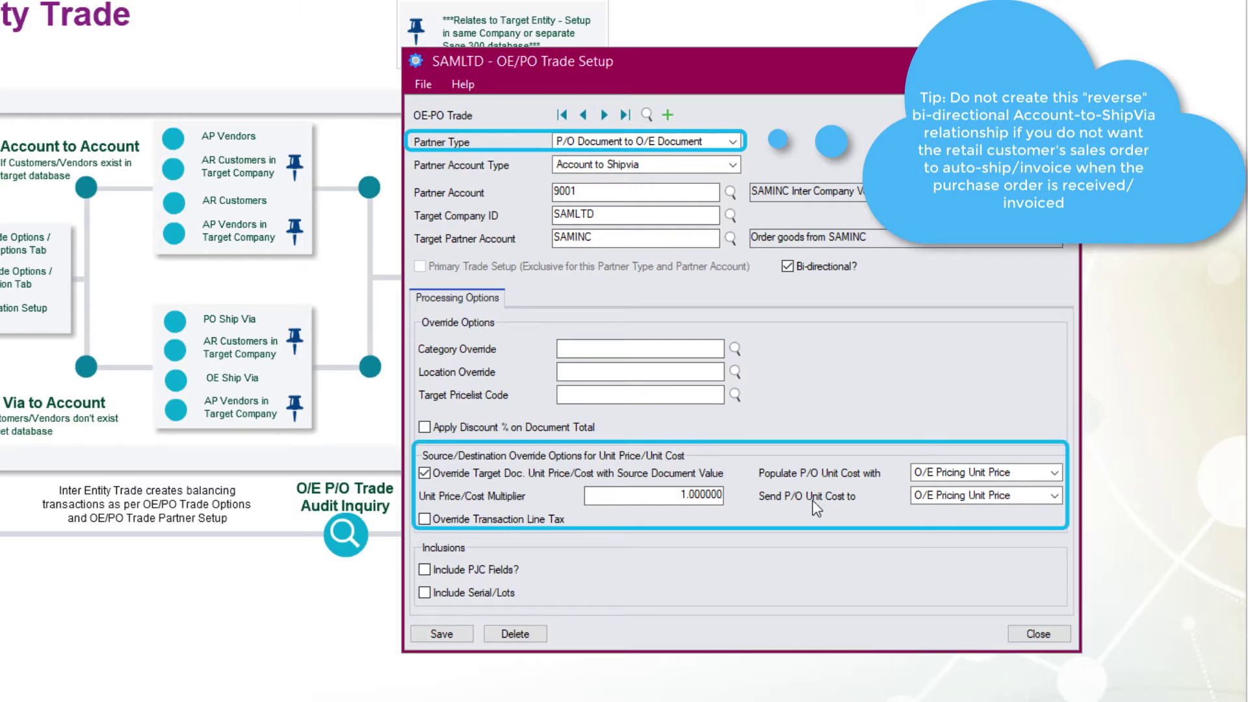
{"action": "left_click", "coordinate": [944, 497]}
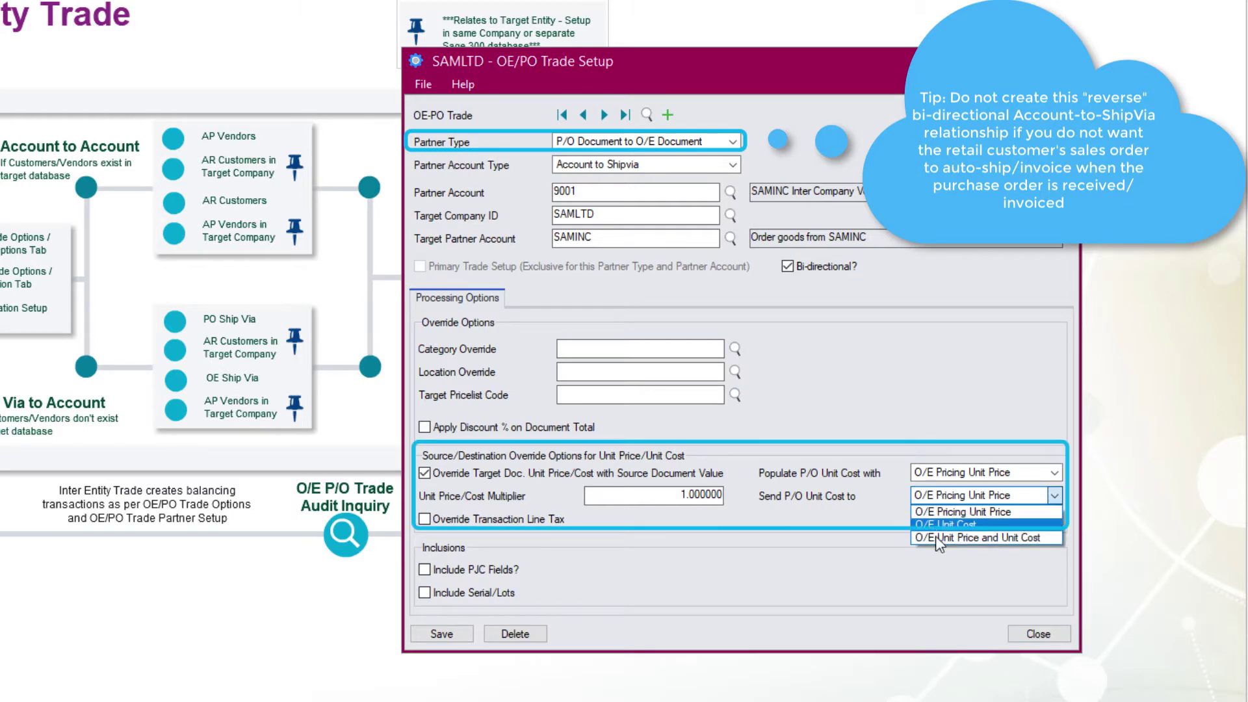
{"action": "left_click", "coordinate": [938, 530]}
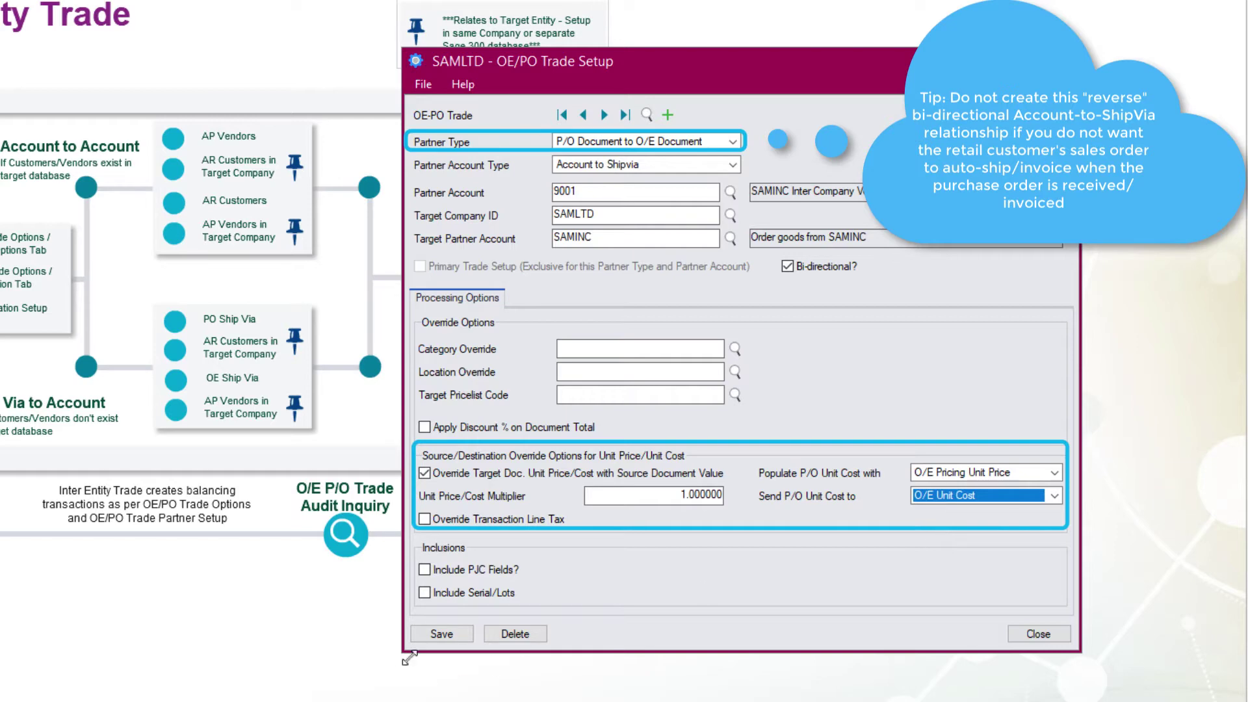
{"action": "left_click", "coordinate": [441, 634]}
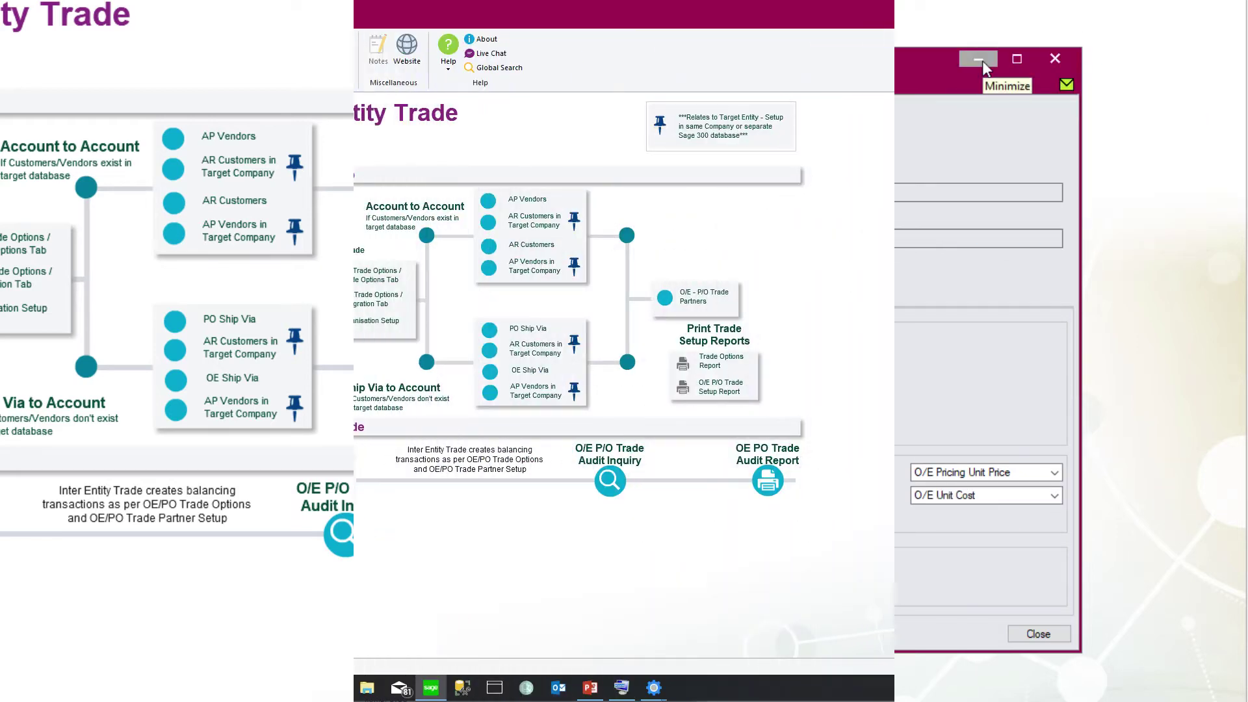
{"action": "left_click", "coordinate": [980, 62]}
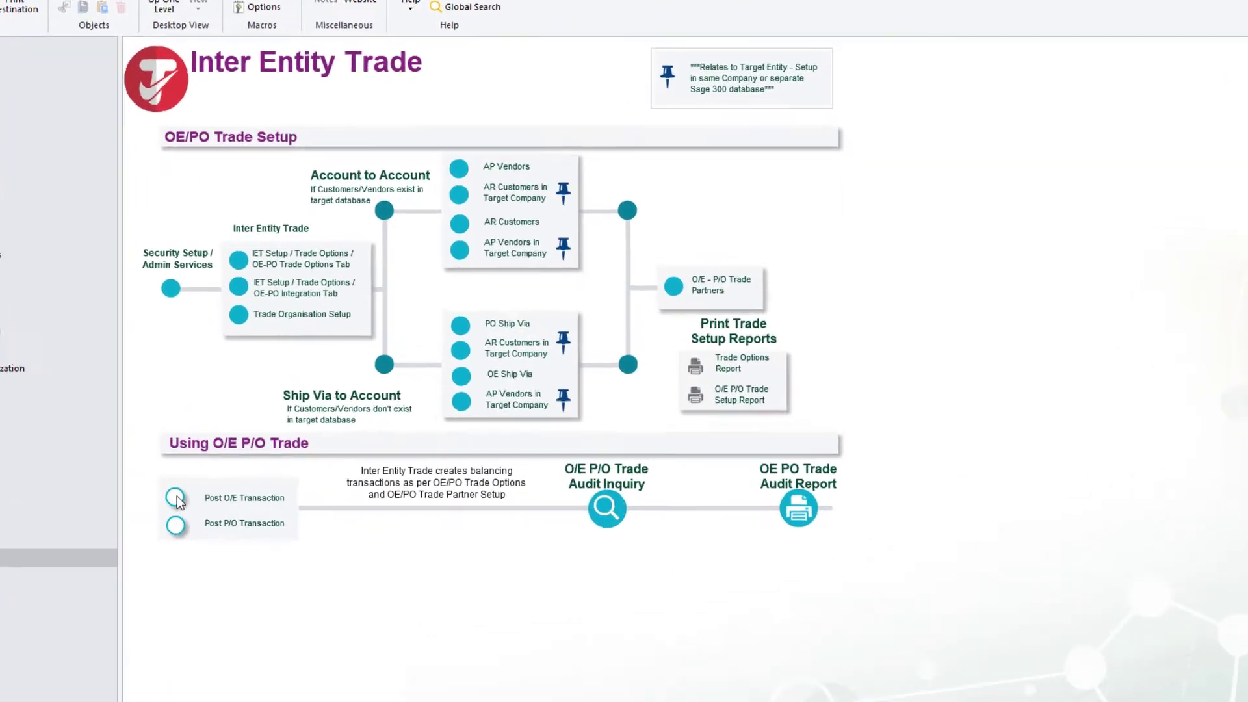
Enter the SAMLTD sales order with its lines shipped via SAMINC
{"action": "left_click", "coordinate": [255, 472]}
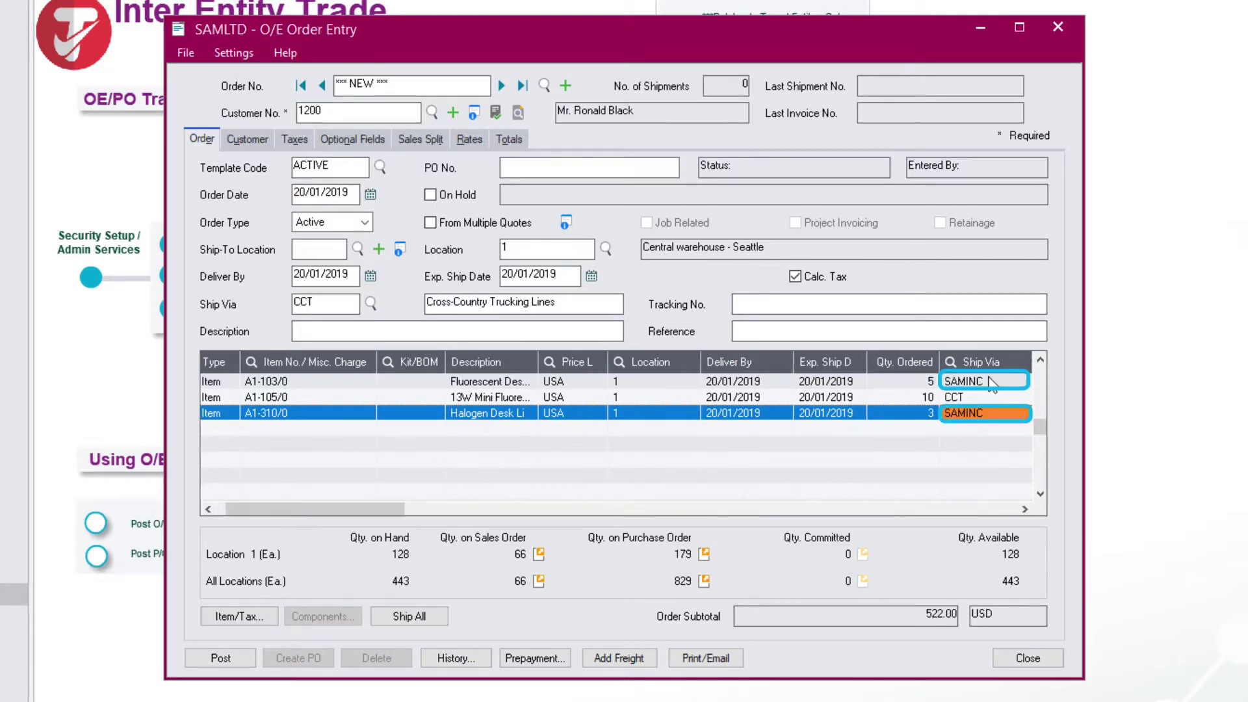
{"action": "scroll", "coordinate": [989, 383], "scroll_direction": "right", "scroll_amount": 1}
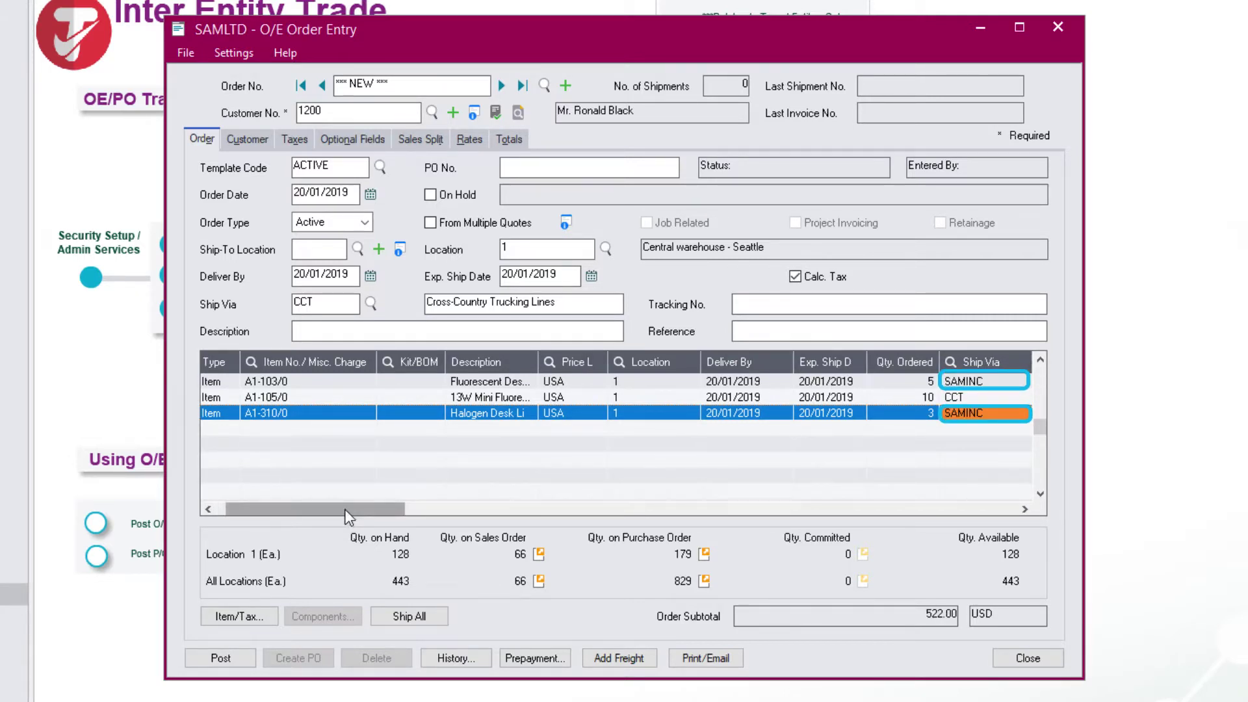
{"action": "left_click_drag", "start_coordinate": [329, 510], "coordinate": [262, 513]}
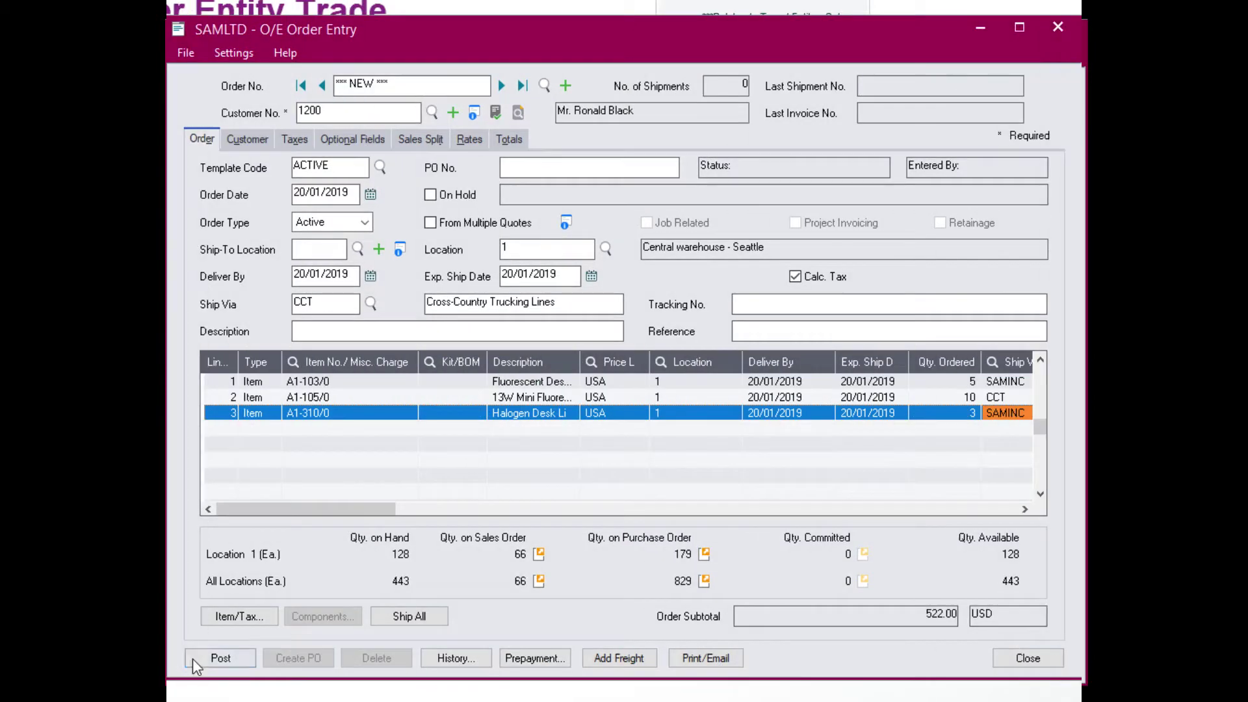
Post the order, acknowledge the trade creation messages, and decline printing the confirmation
{"action": "left_click", "coordinate": [197, 654]}
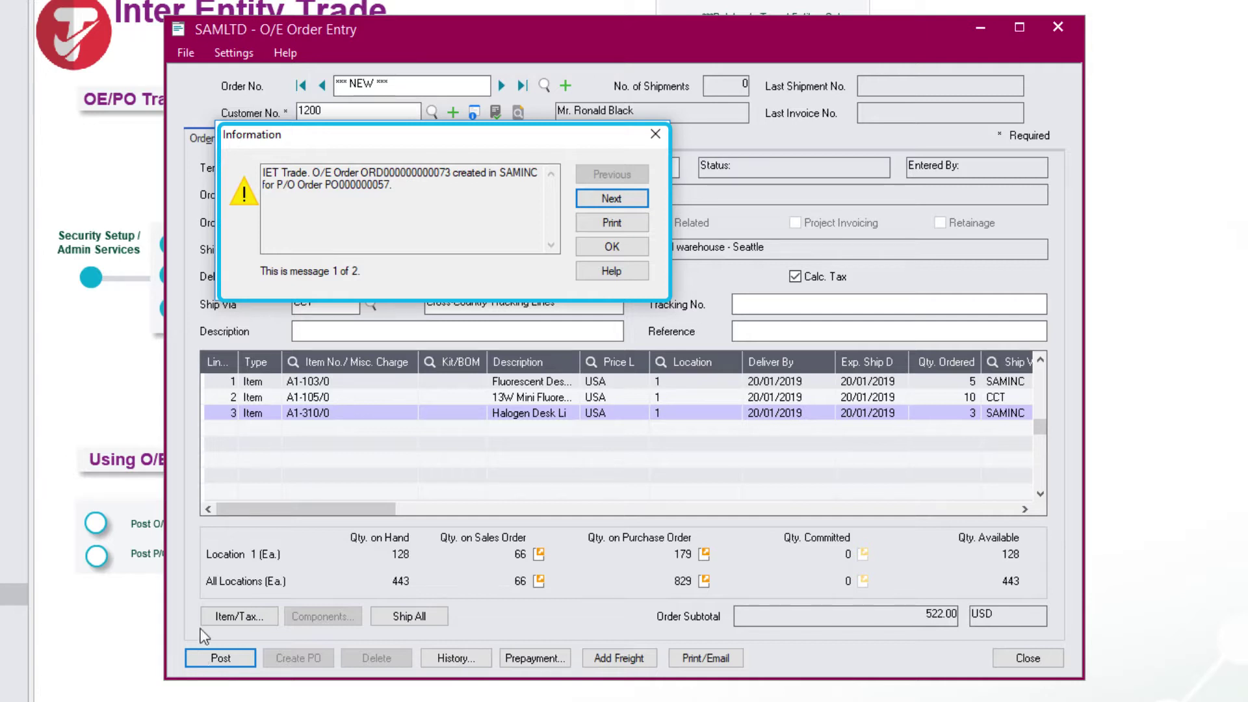
{"action": "left_click", "coordinate": [619, 198]}
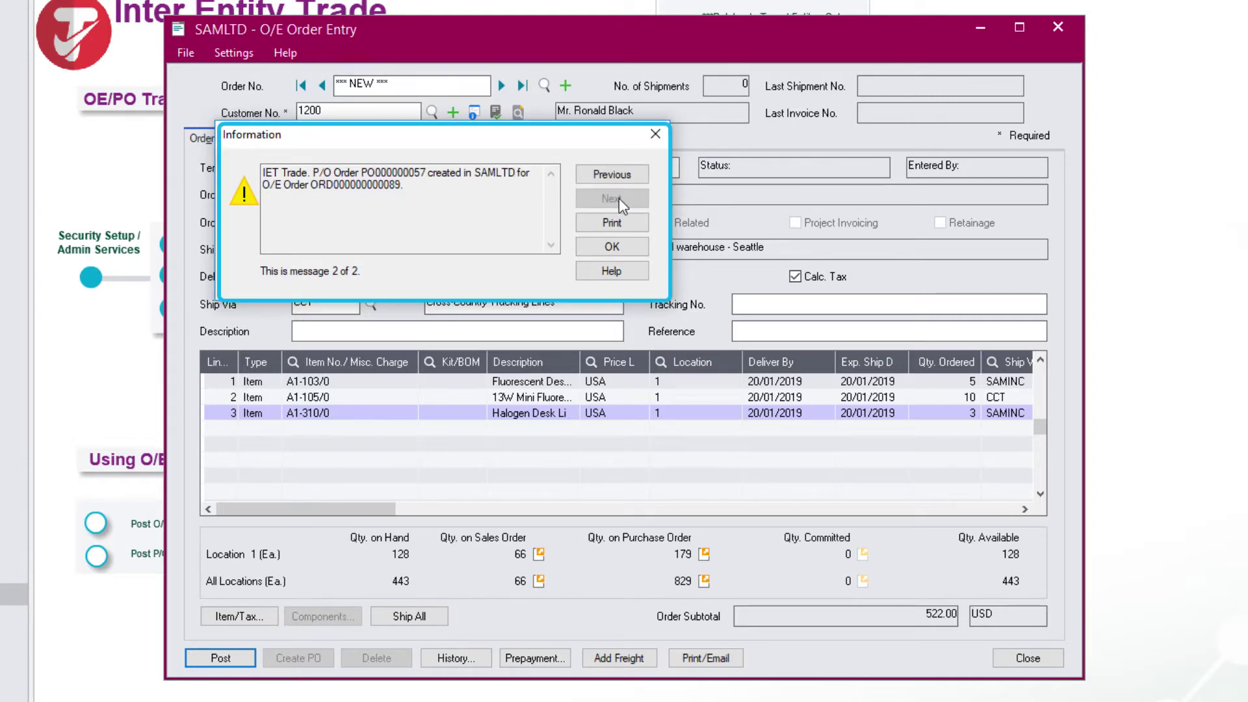
{"action": "left_click", "coordinate": [610, 246]}
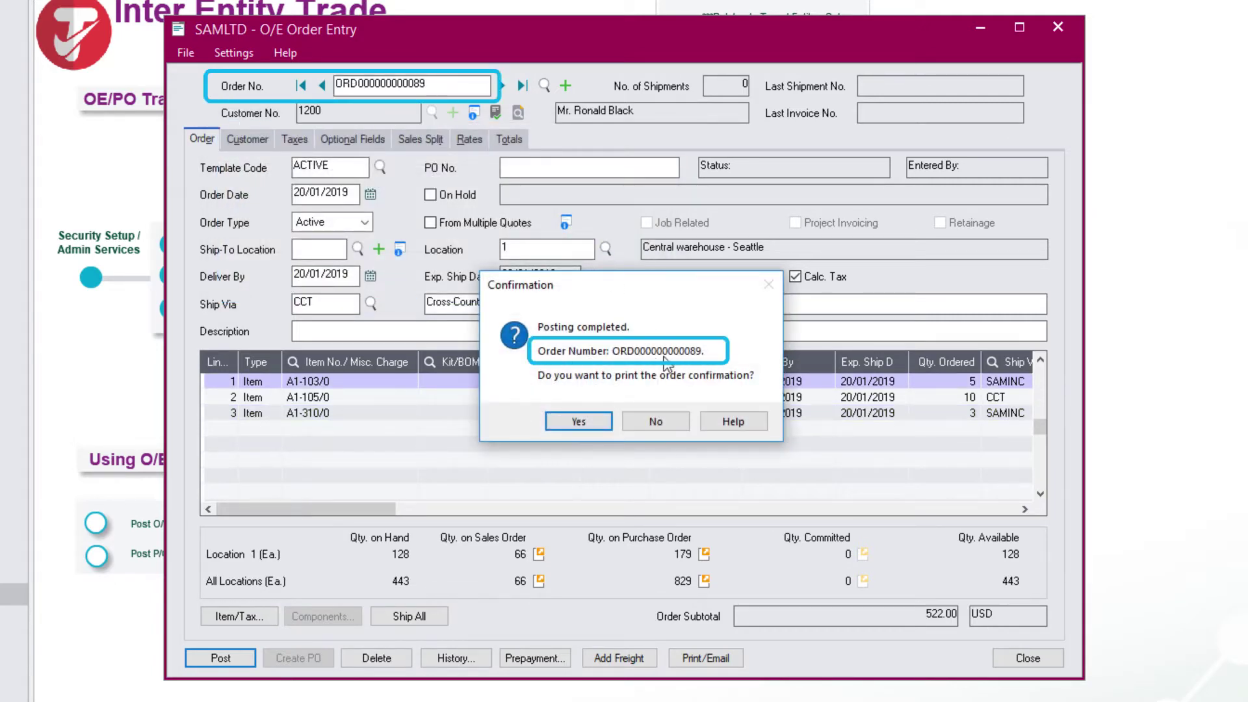
{"action": "left_click", "coordinate": [655, 422]}
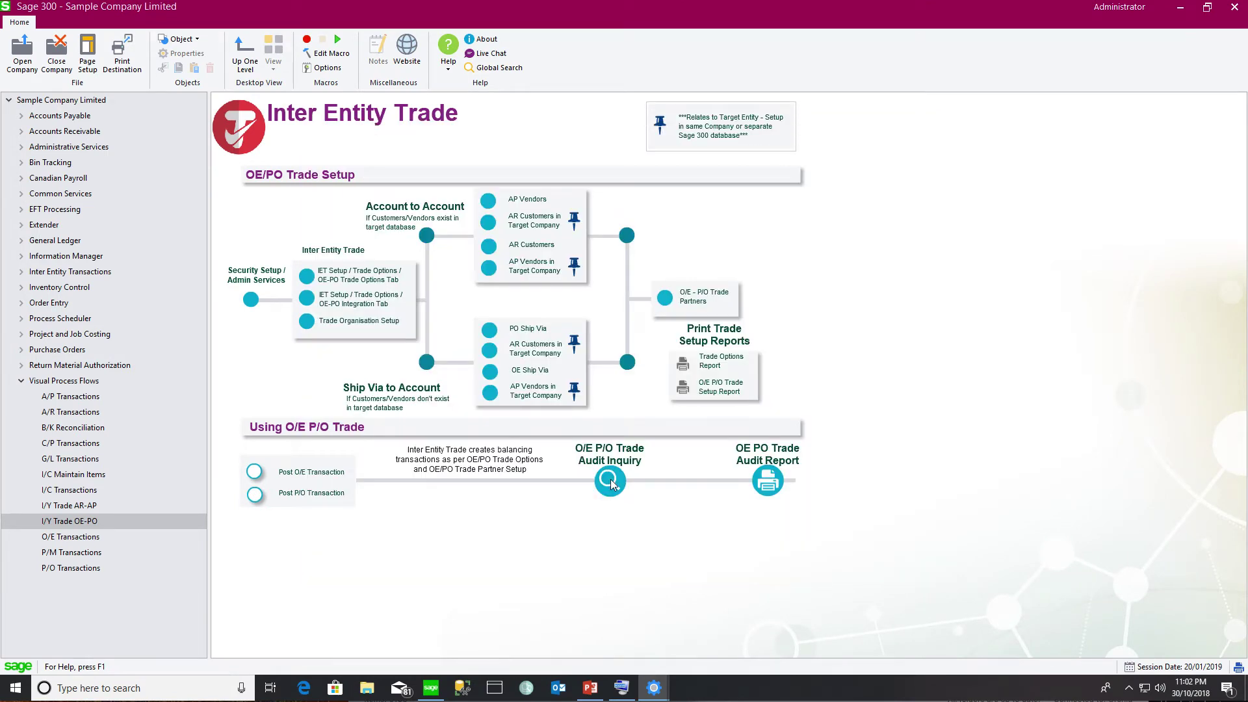
Filter the trade audit inquiry to 30/10/2018 and inspect the OE Order/PO Order trades
{"action": "left_click", "coordinate": [610, 481]}
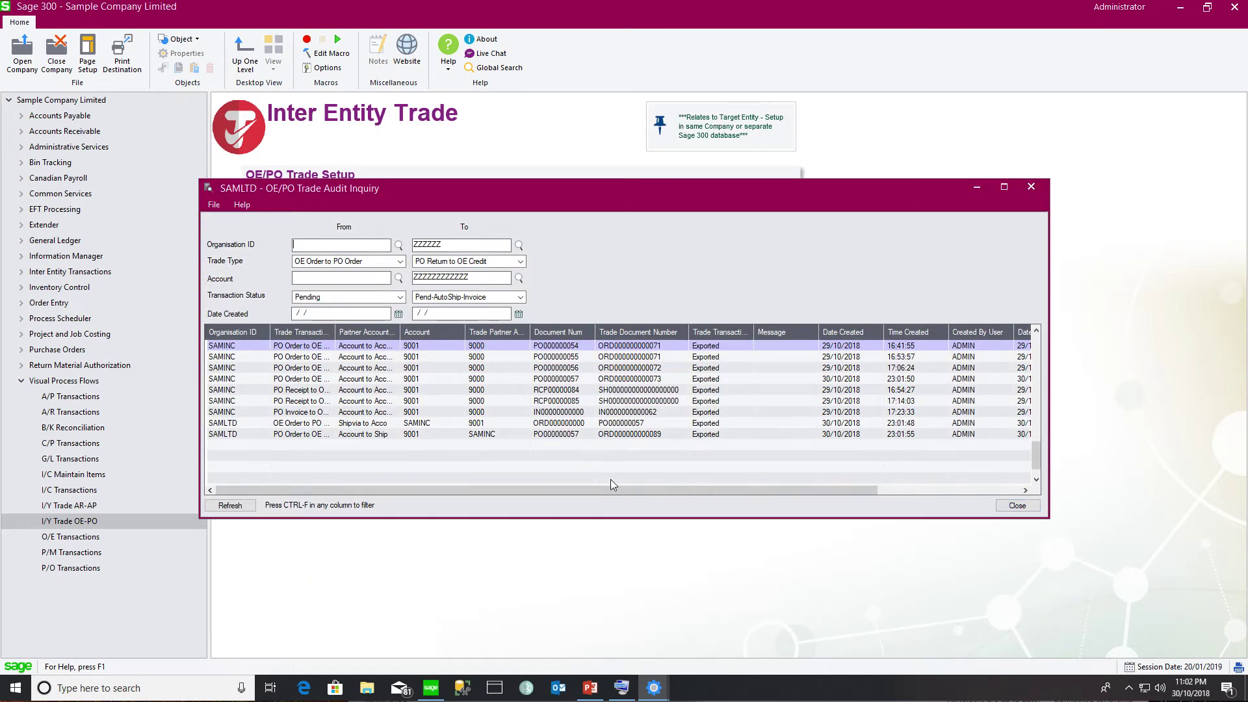
{"action": "left_click", "coordinate": [831, 424]}
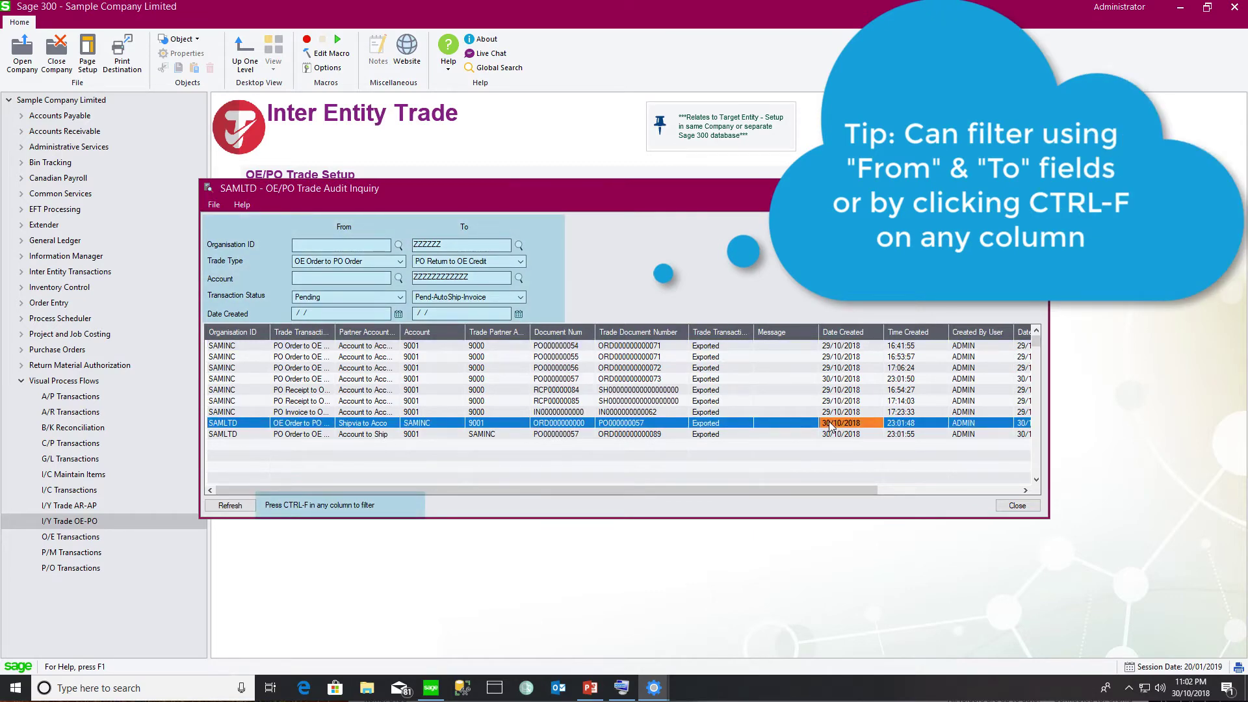
{"action": "right_click", "coordinate": [831, 426]}
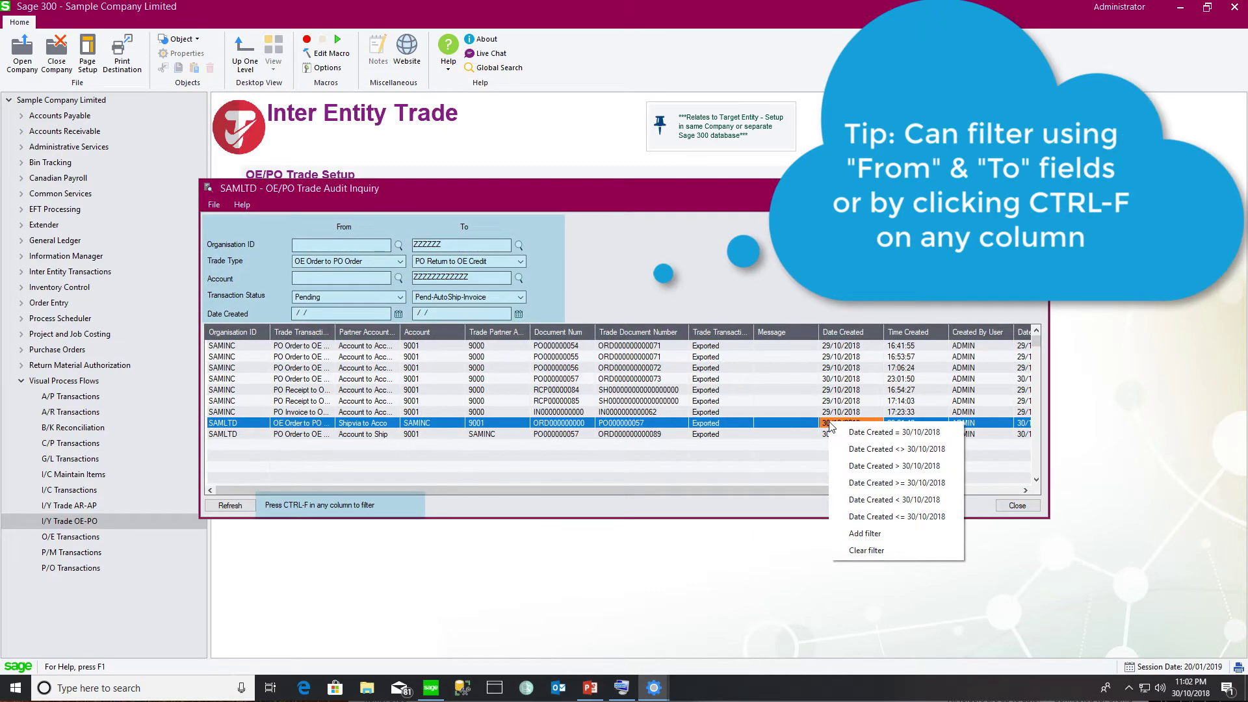
{"action": "left_click", "coordinate": [858, 432]}
{"action": "left_click_drag", "start_coordinate": [335, 330], "coordinate": [364, 331]}
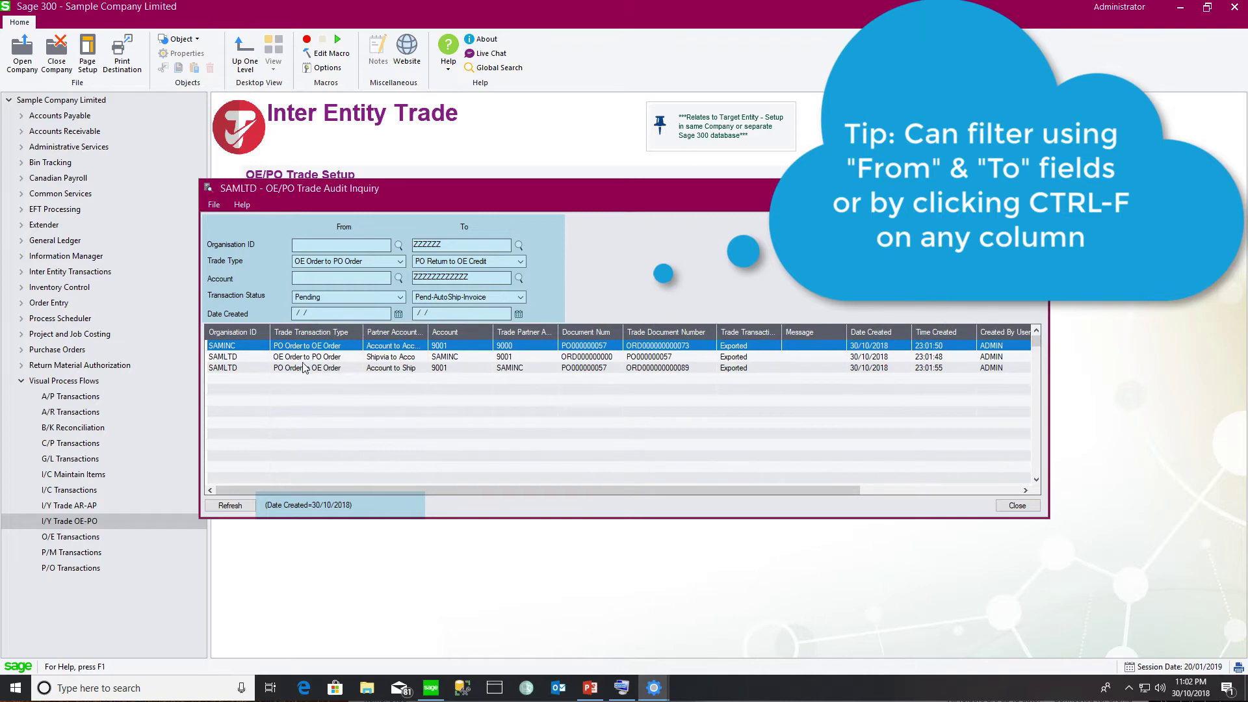
{"action": "left_click", "coordinate": [302, 360]}
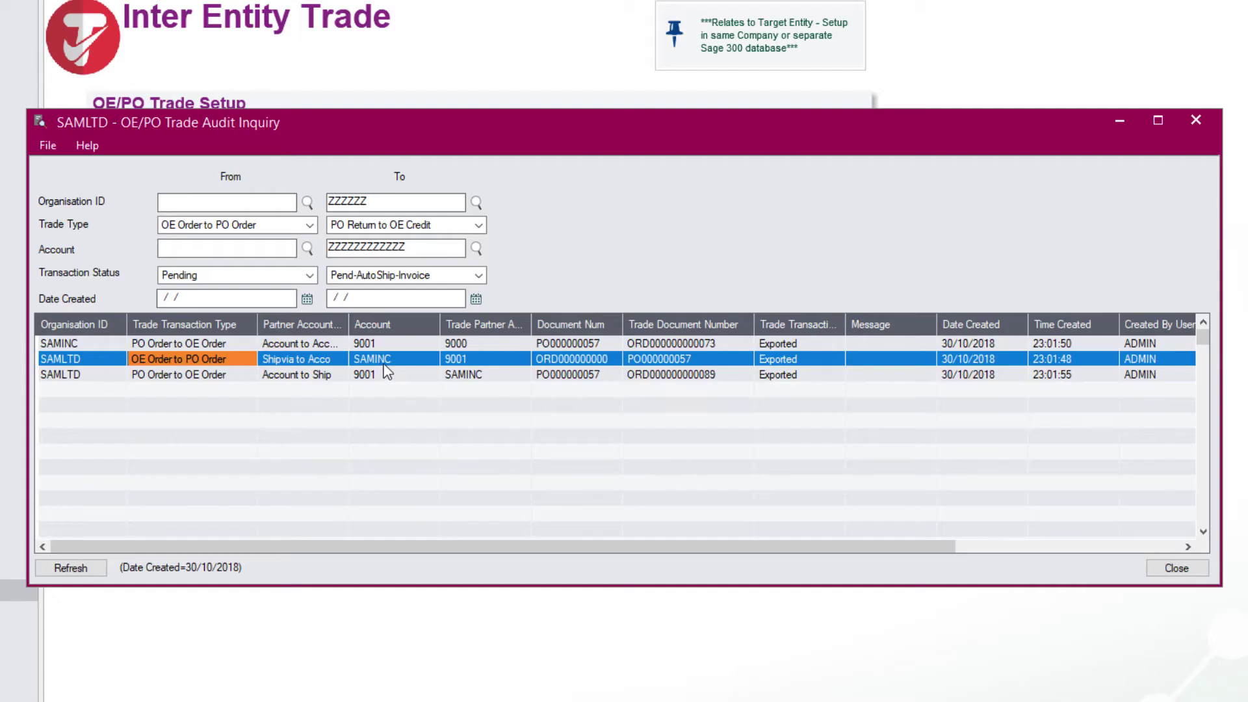
{"action": "left_click", "coordinate": [167, 376]}
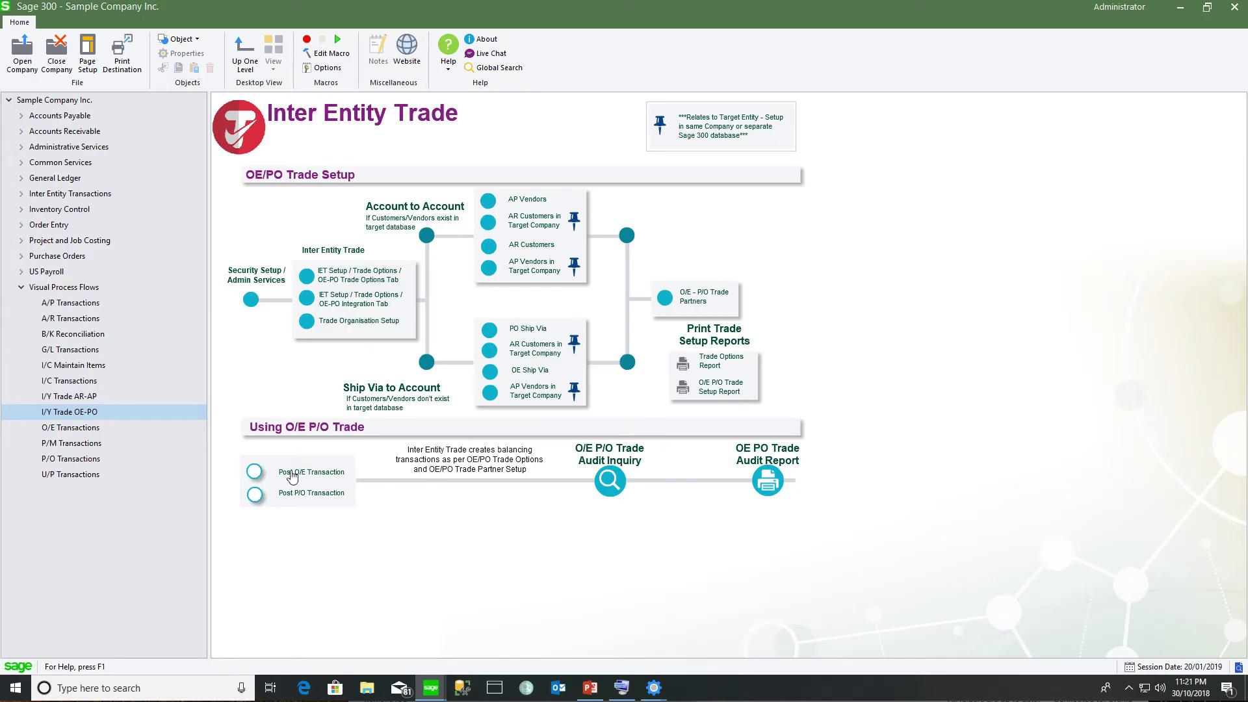
Load SAMINC's auto-created order, check its purchase-order comment on Totals, and ship all lines
{"action": "left_click", "coordinate": [292, 477]}
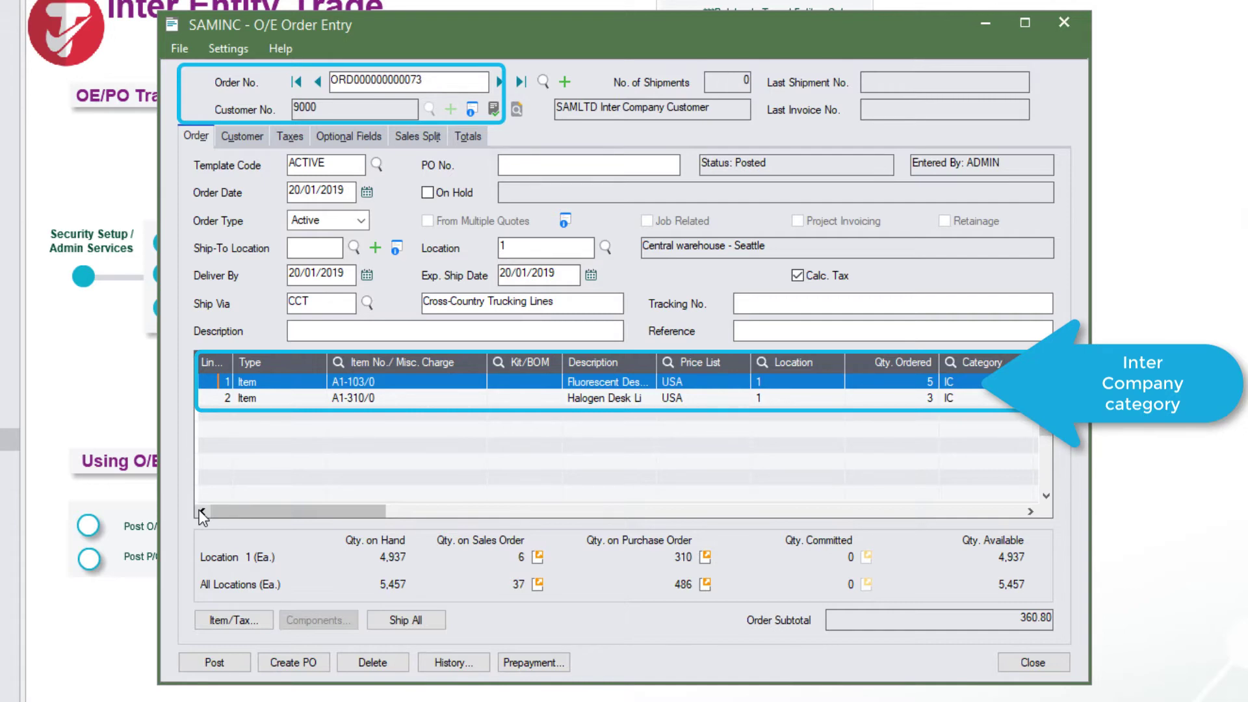
{"action": "scroll", "coordinate": [199, 510], "scroll_direction": "right", "scroll_amount": 5}
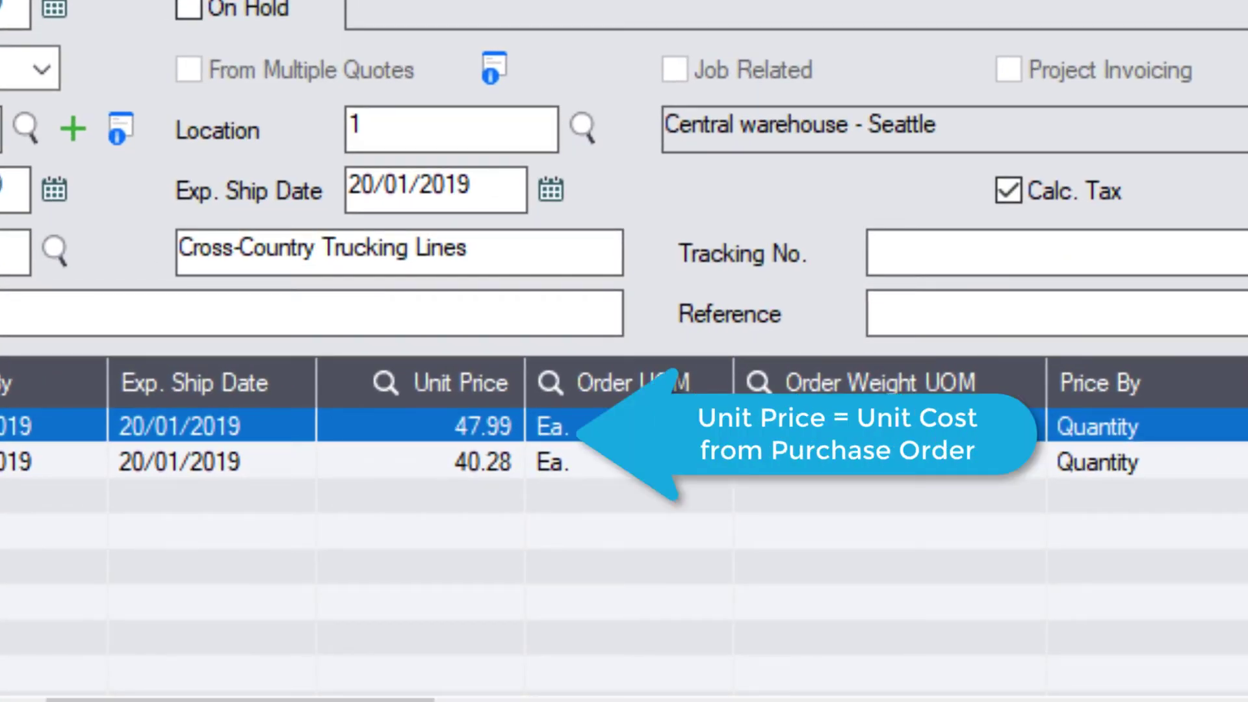
{"action": "left_click", "coordinate": [455, 128]}
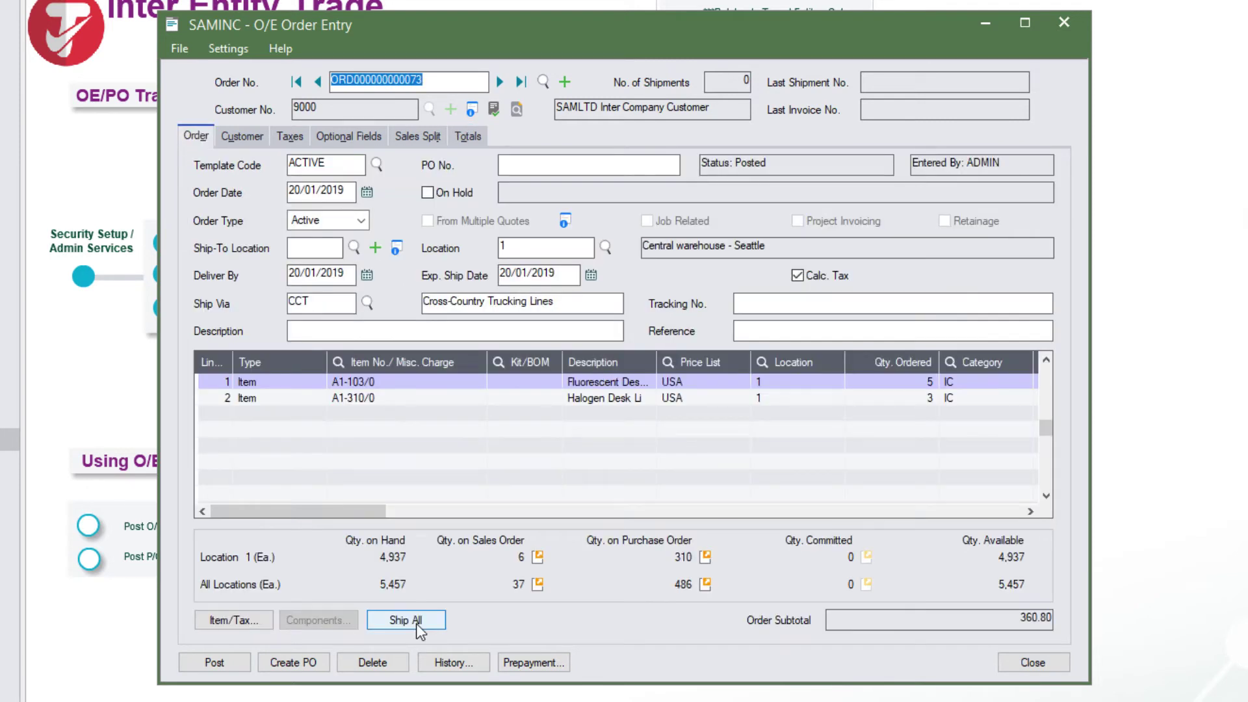
{"action": "left_click", "coordinate": [416, 623]}
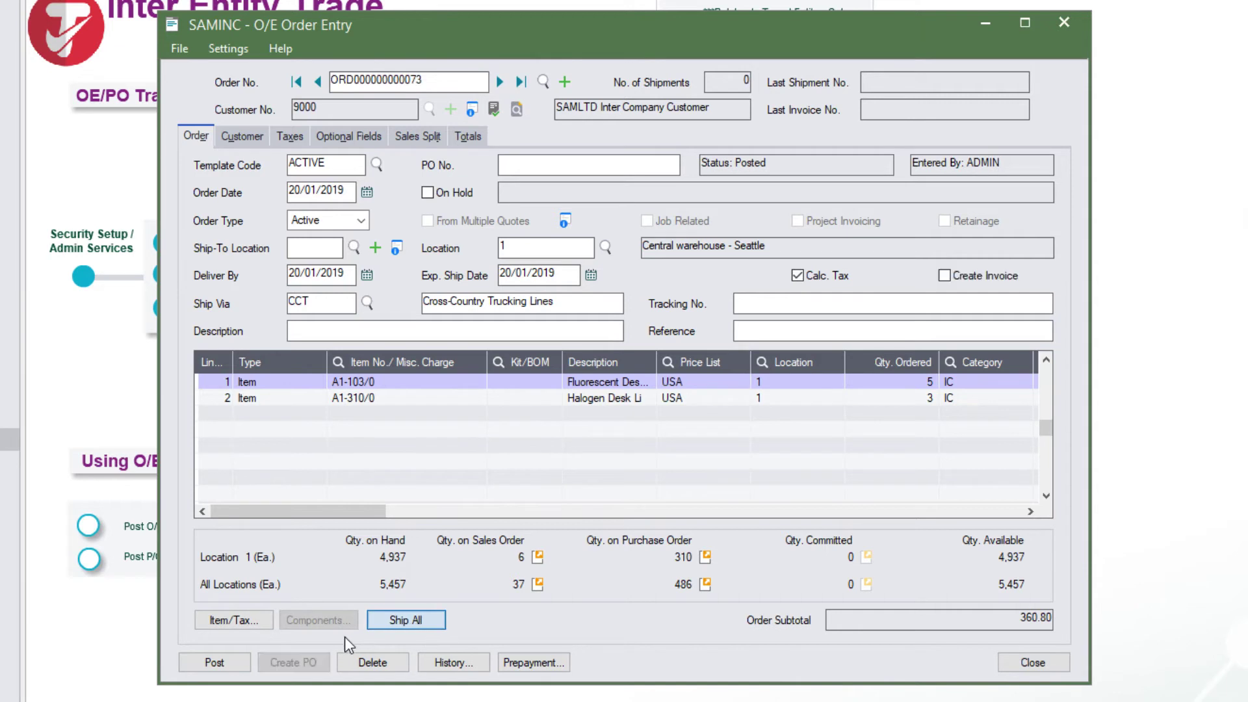
Post the SAMINC order with invoice creation, acknowledging each shipment and invoice creation message
{"action": "left_click", "coordinate": [944, 275]}
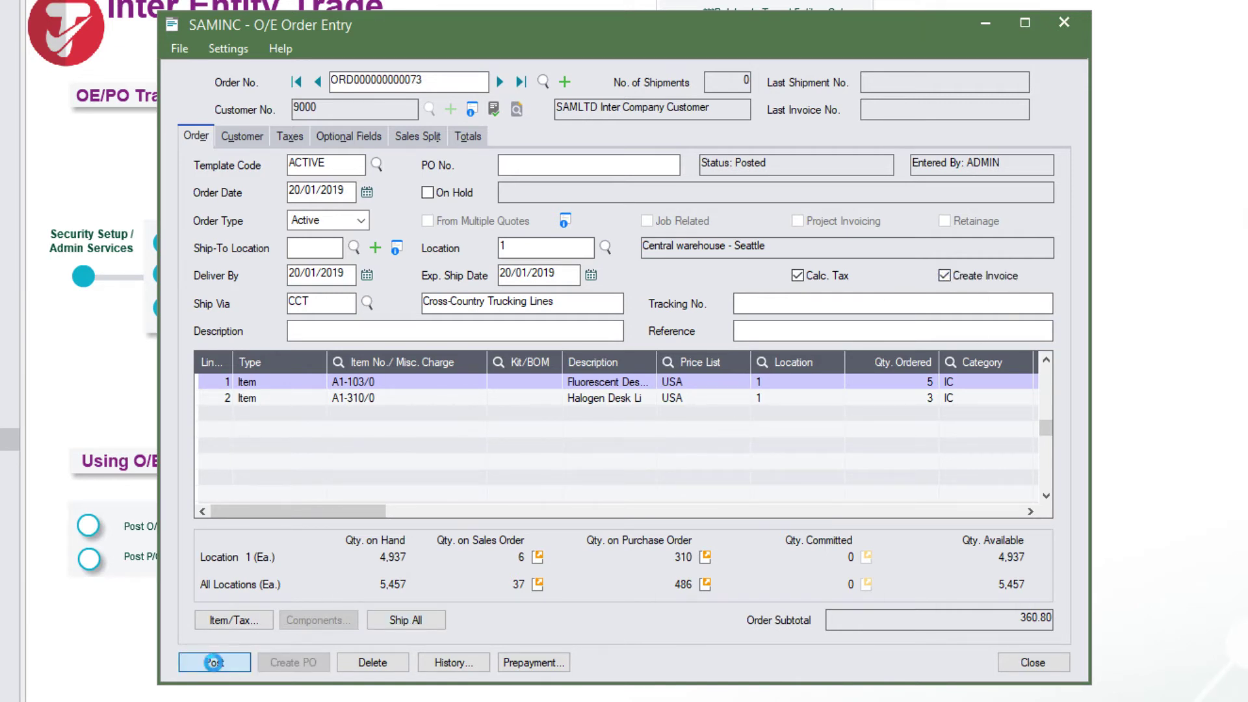
{"action": "left_click", "coordinate": [213, 662]}
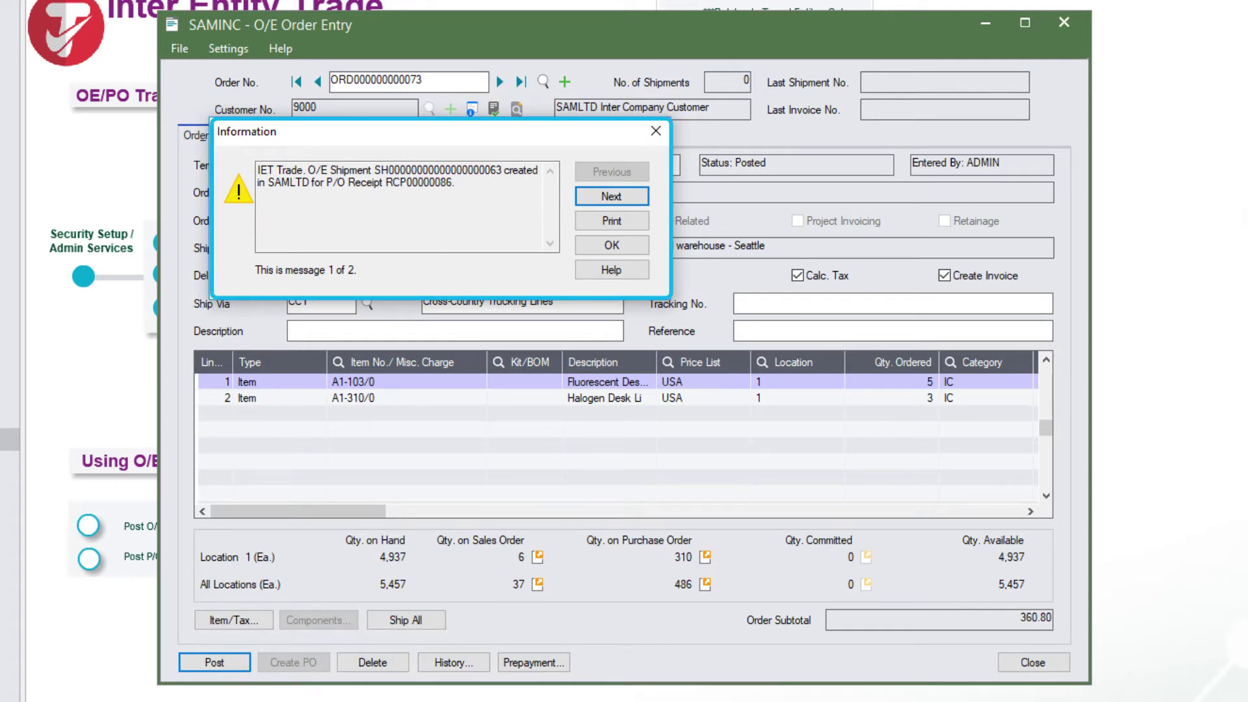
{"action": "left_click", "coordinate": [614, 197]}
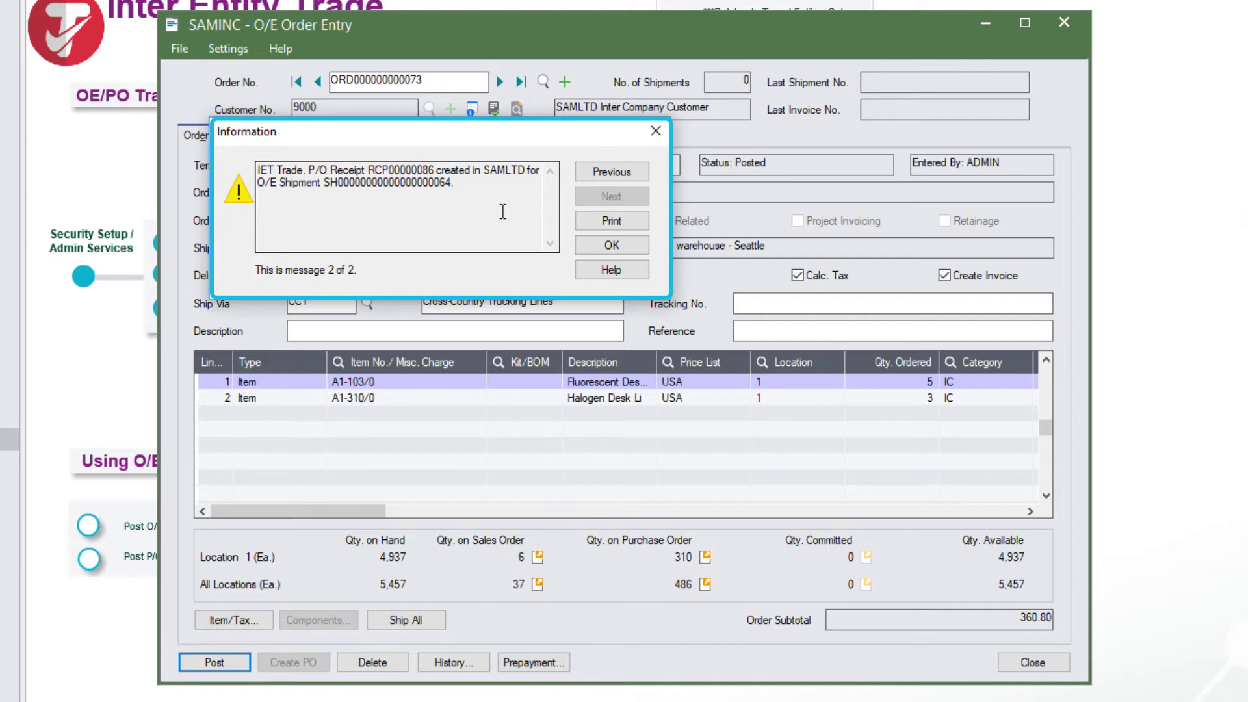
{"action": "left_click", "coordinate": [608, 243]}
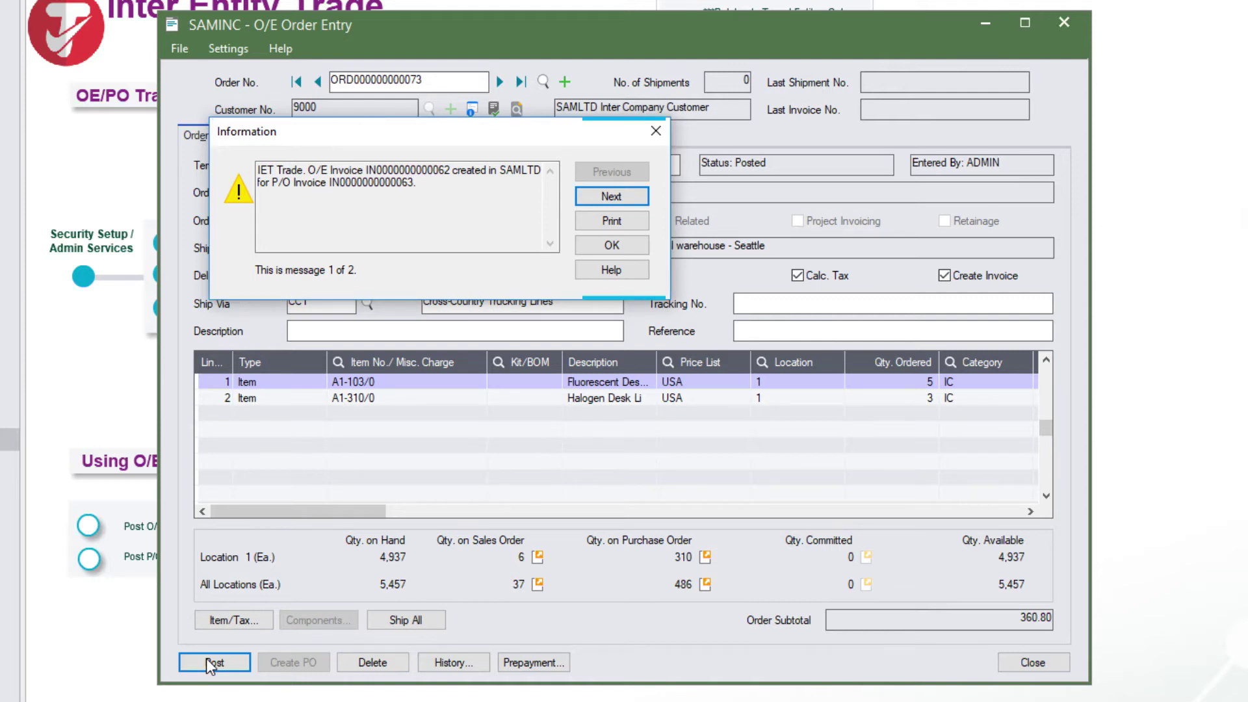
{"action": "left_click", "coordinate": [605, 196]}
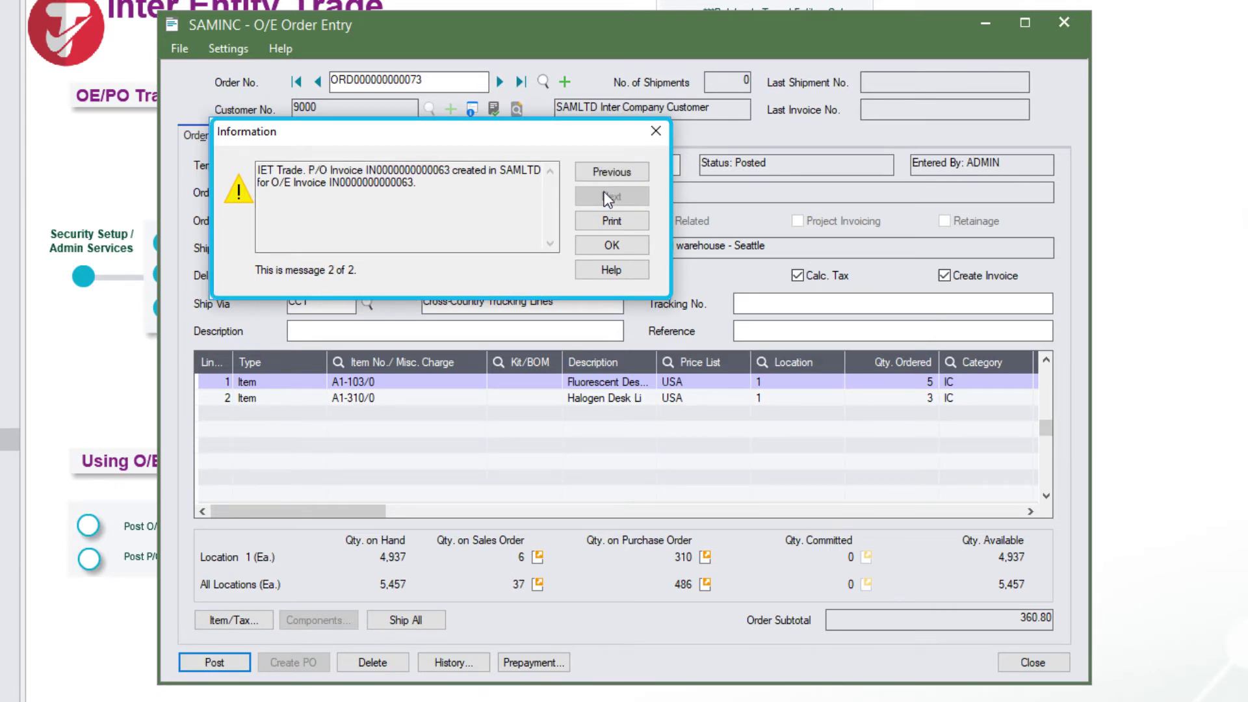
{"action": "left_click", "coordinate": [612, 245]}
Close order entry and filter SAMINC's OE/PO trade audit inquiry to trades created 30/10/2018
{"action": "left_click", "coordinate": [1034, 662]}
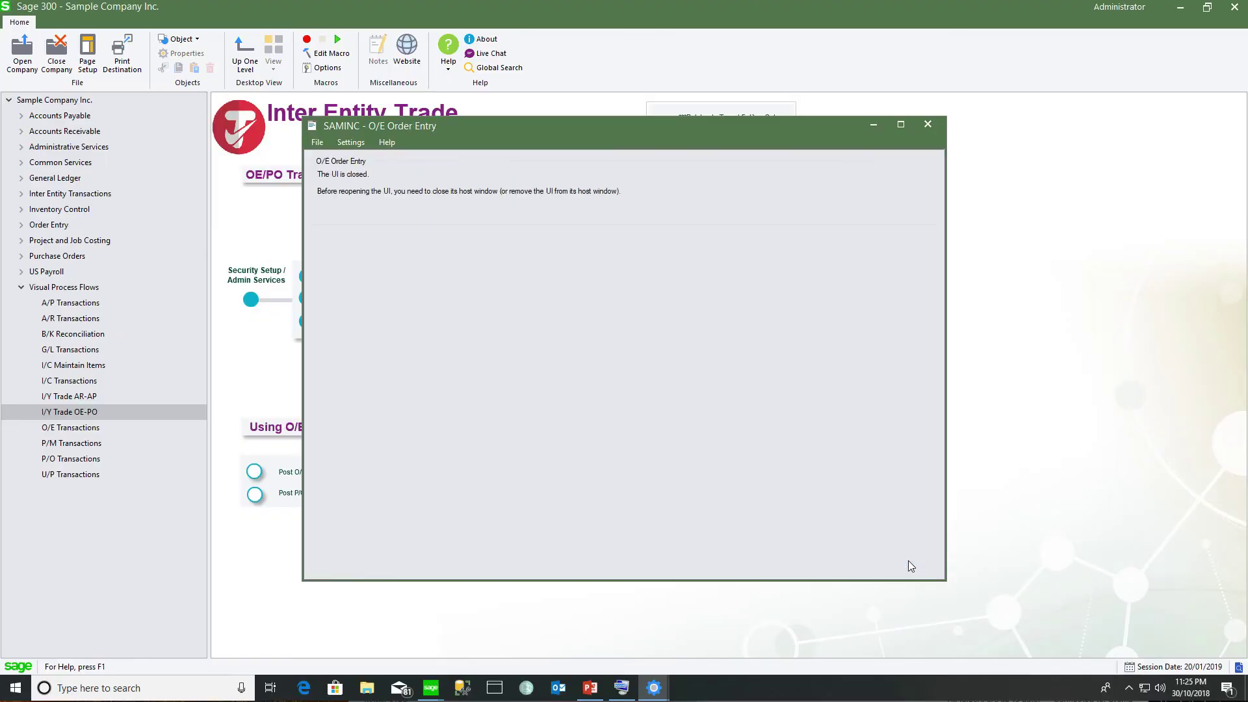
{"action": "left_click", "coordinate": [612, 482]}
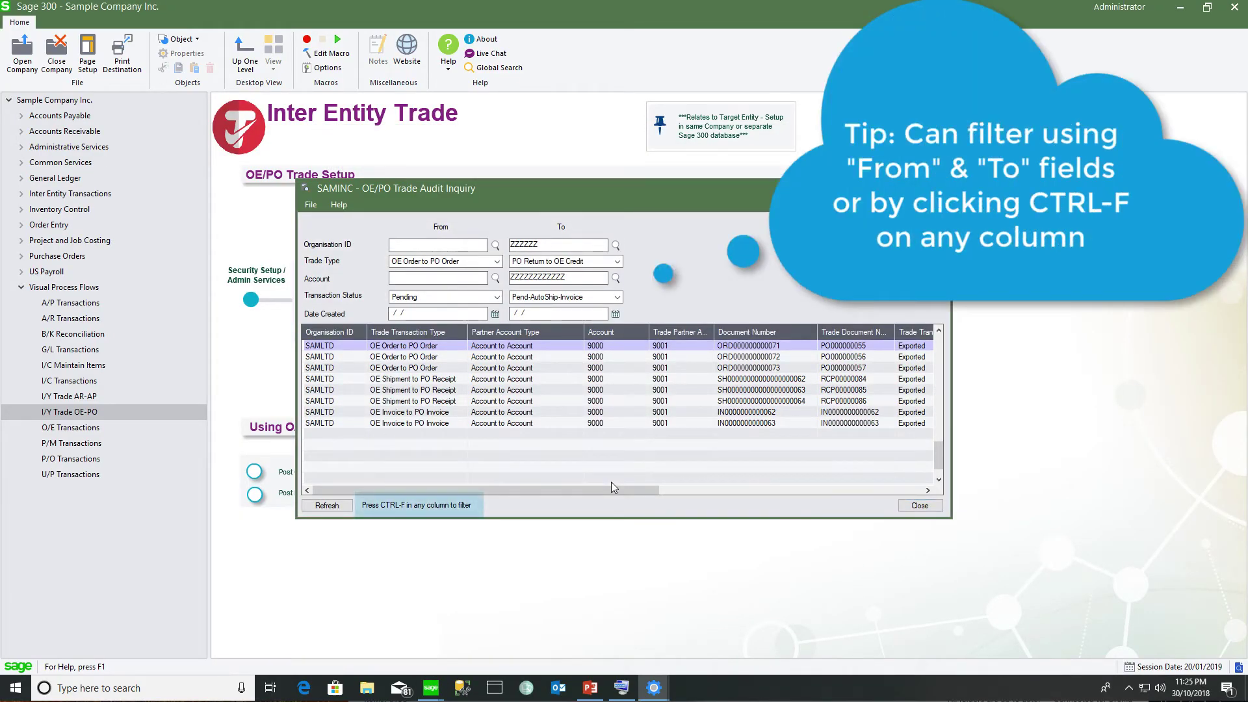
{"action": "left_click", "coordinate": [810, 424]}
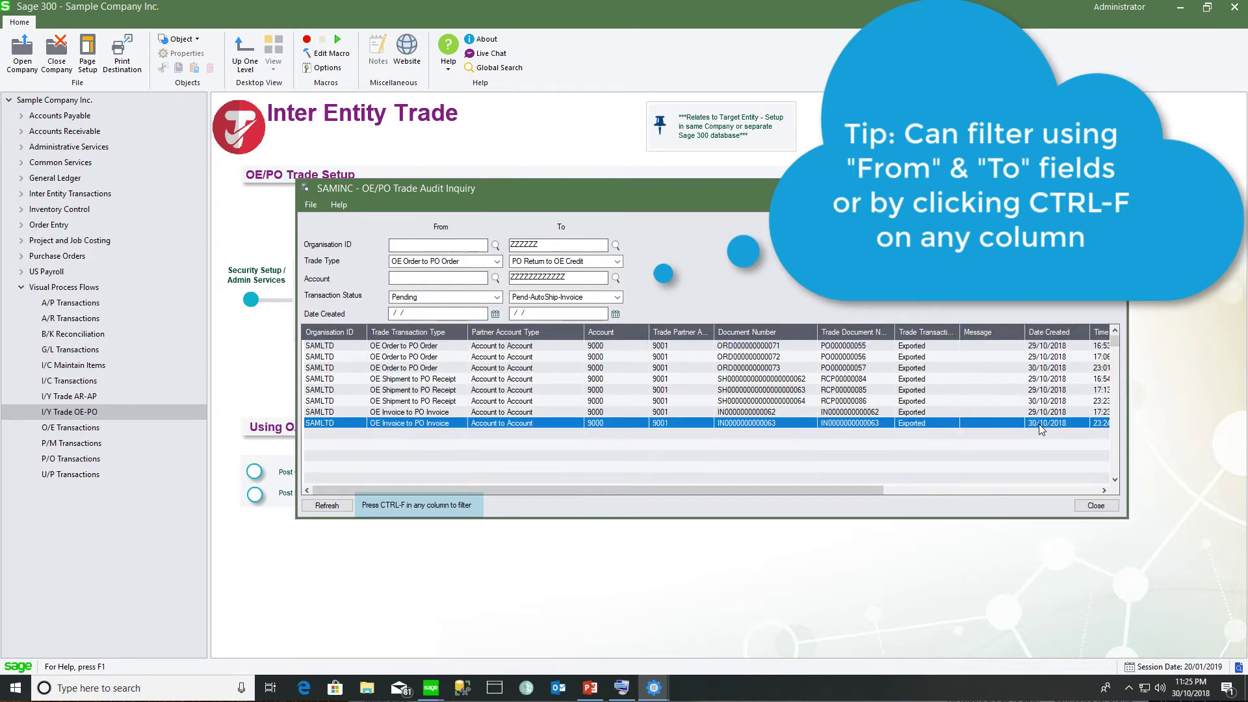
{"action": "right_click", "coordinate": [1043, 430]}
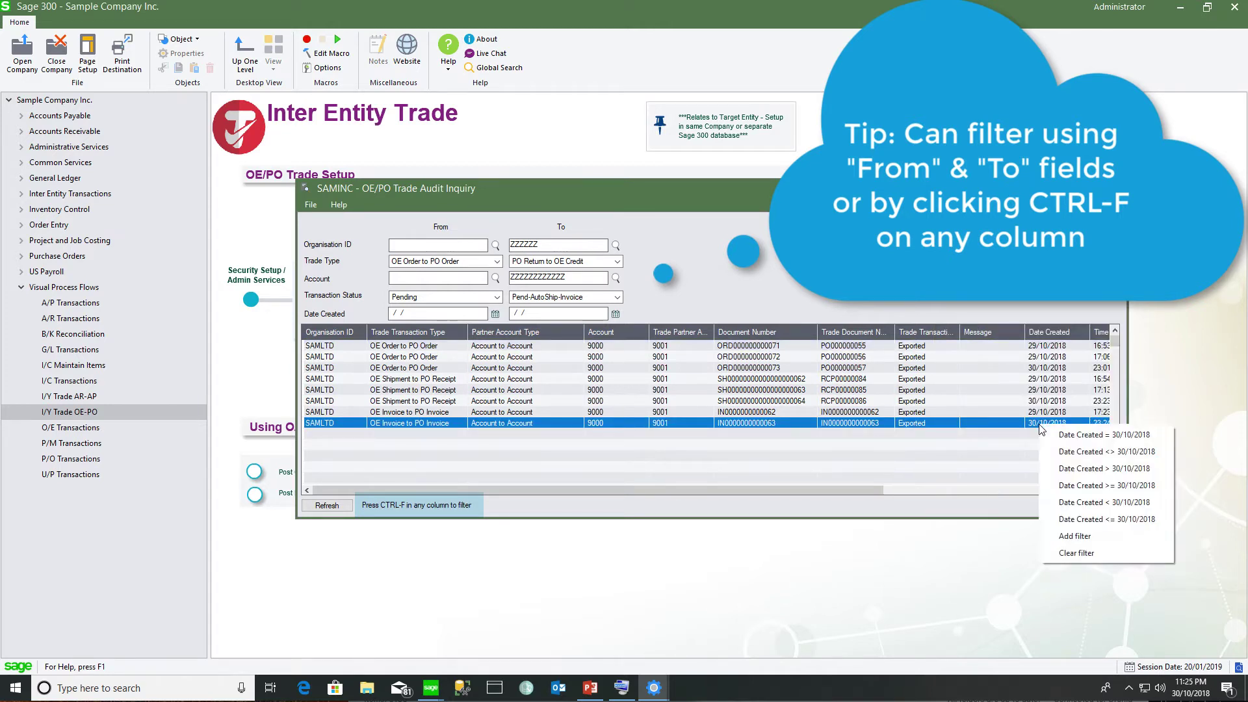
{"action": "left_click", "coordinate": [1050, 434]}
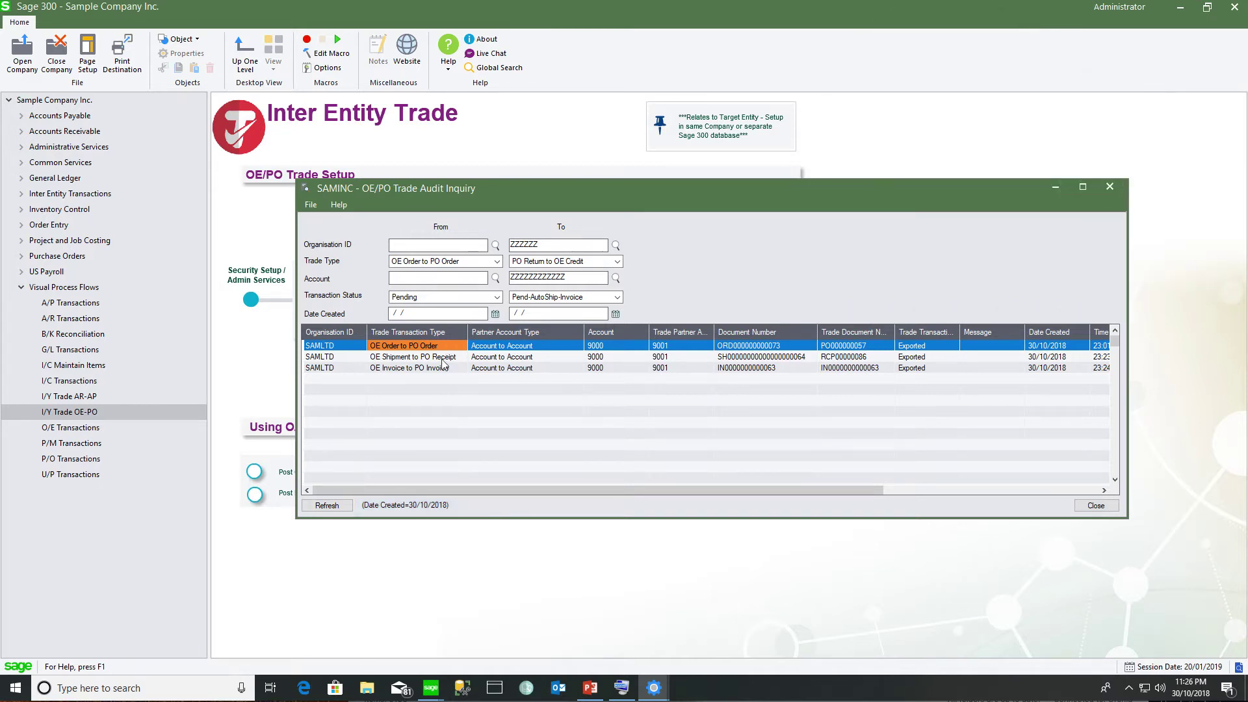
Inspect the OE Shipment-to-PO Receipt and OE Invoice-to-PO Invoice trades, then switch to Sample Company Limited
{"action": "left_click", "coordinate": [443, 360]}
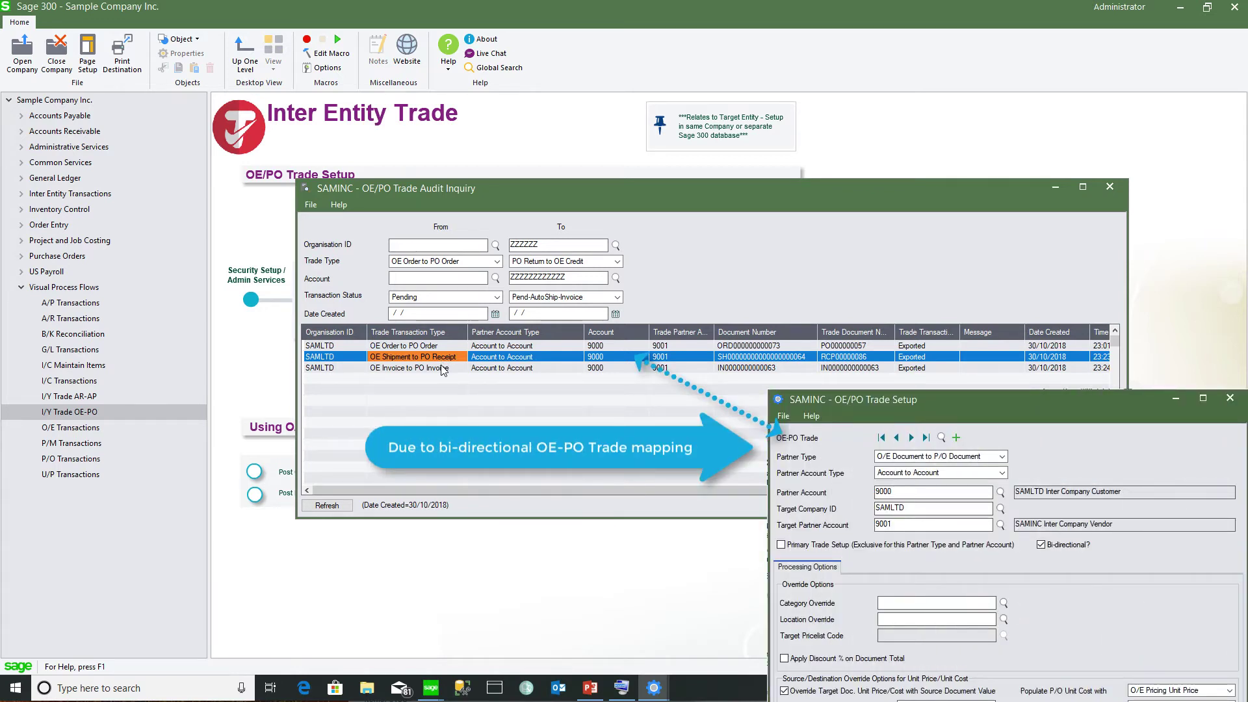
{"action": "left_click", "coordinate": [441, 368]}
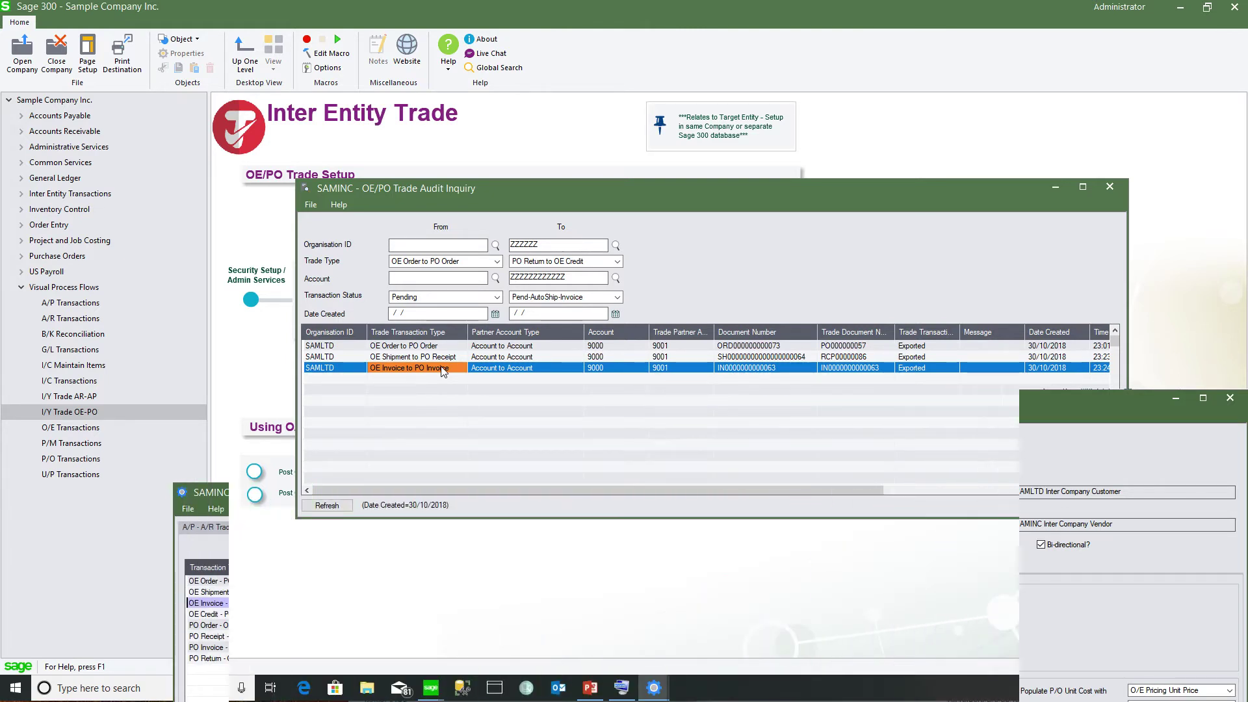
{"action": "left_click", "coordinate": [431, 690]}
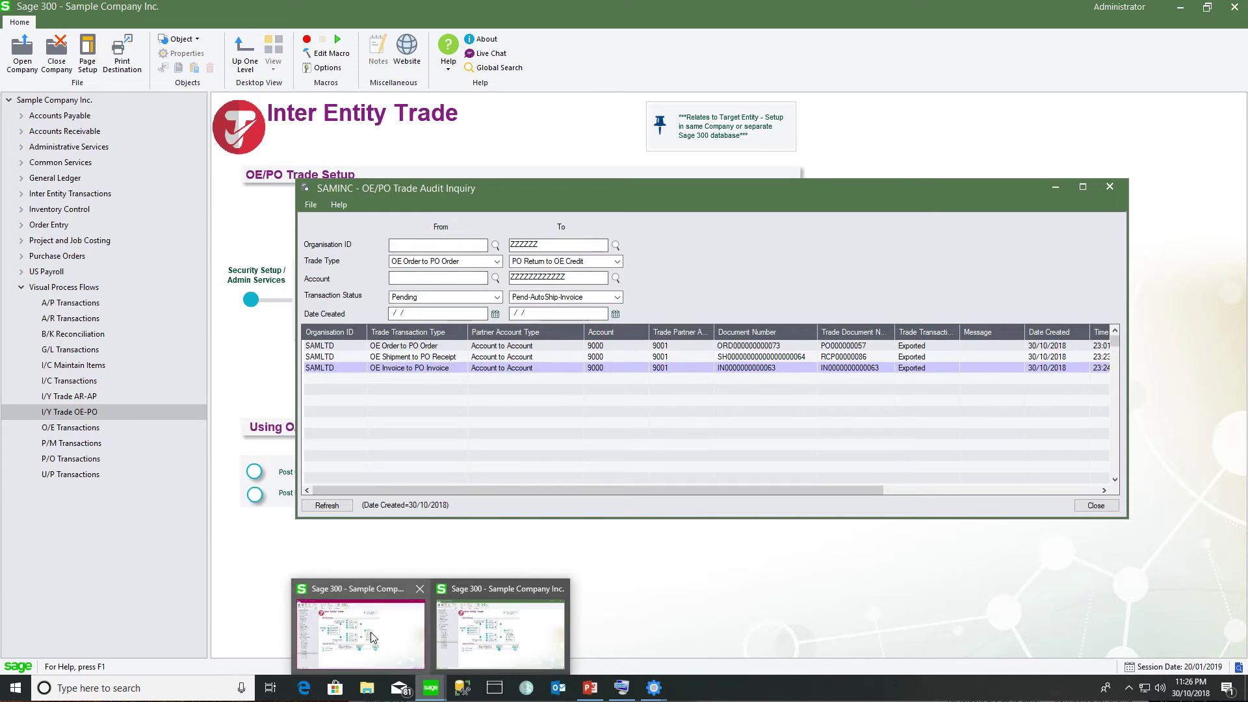
{"action": "left_click", "coordinate": [375, 638]}
Filter the SAMLTD trade audit inquiry to trades created 30/10/2018
{"action": "left_click", "coordinate": [607, 481]}
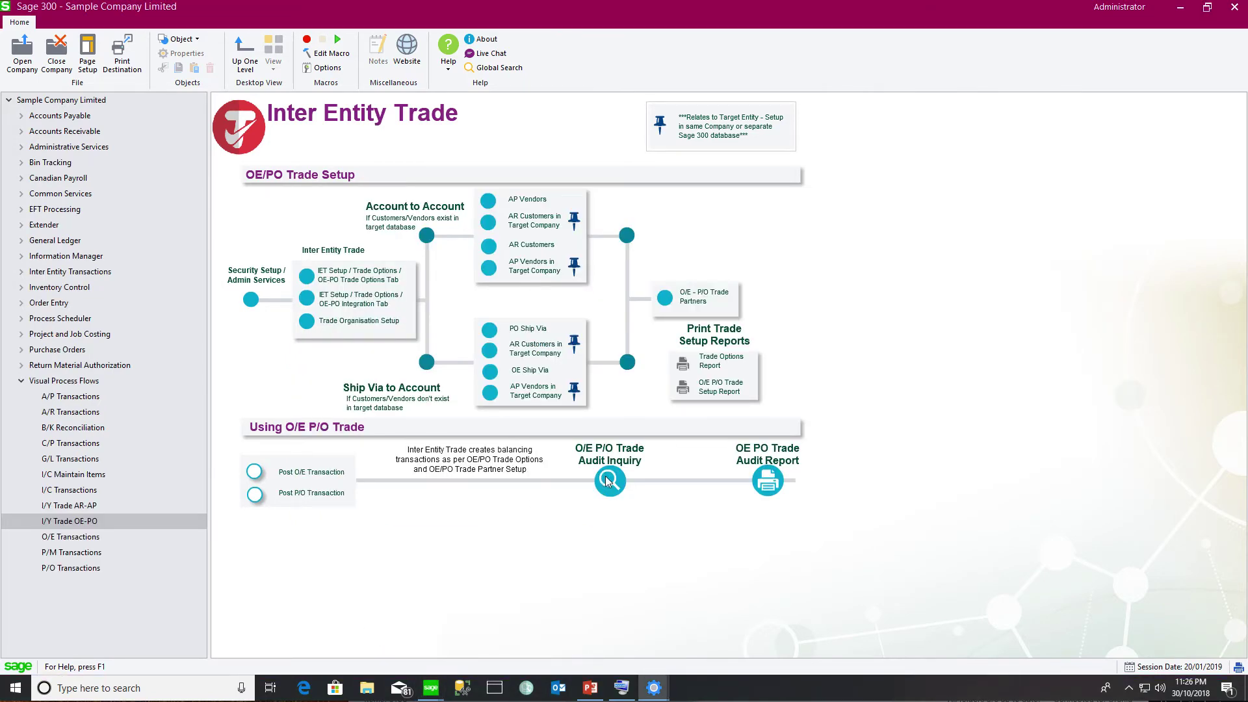
{"action": "left_click", "coordinate": [890, 480]}
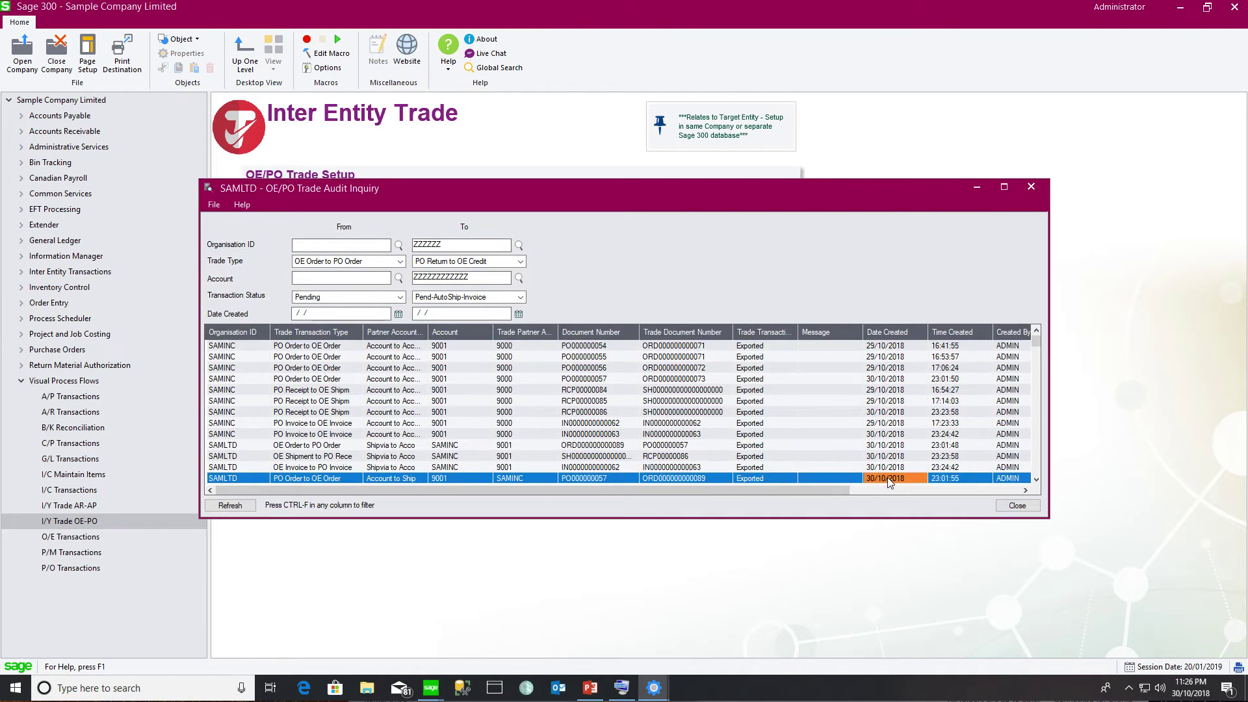
{"action": "right_click", "coordinate": [890, 483]}
{"action": "left_click", "coordinate": [910, 490]}
Compare the SAMINC and SAMLTD receipt/shipment and invoice trades, then drill into the linked document
{"action": "left_click", "coordinate": [772, 363]}
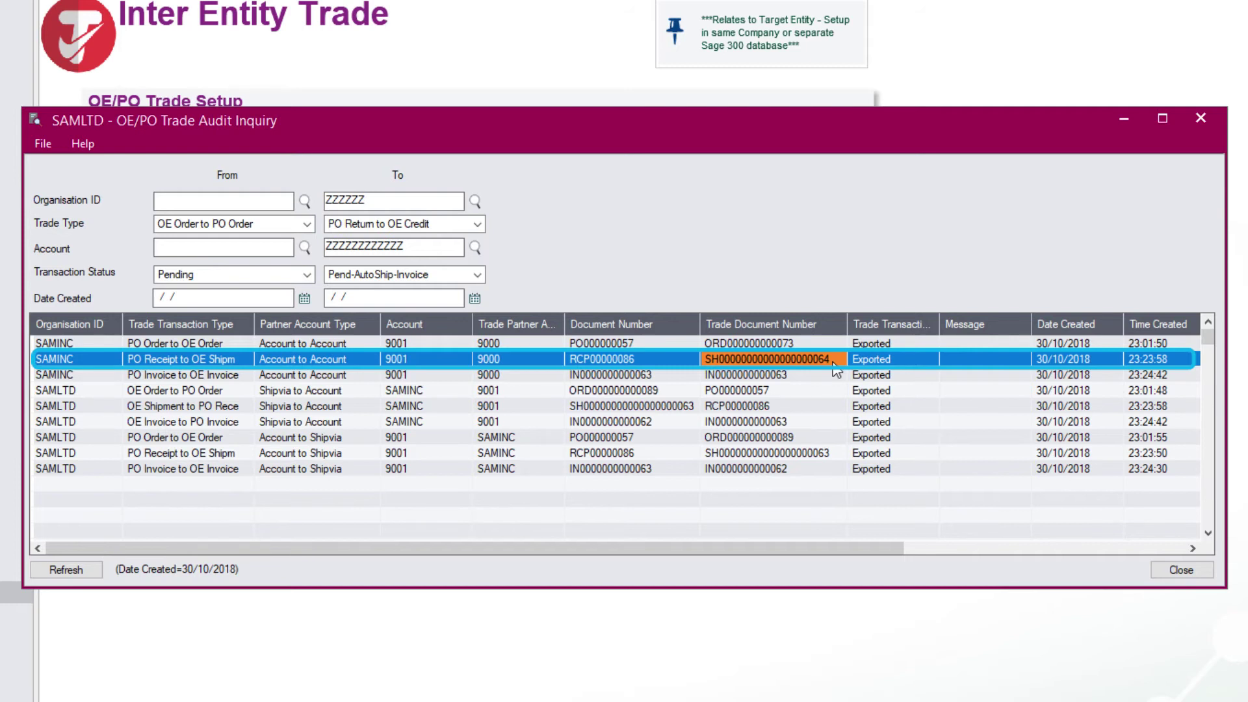
{"action": "left_click", "coordinate": [788, 410]}
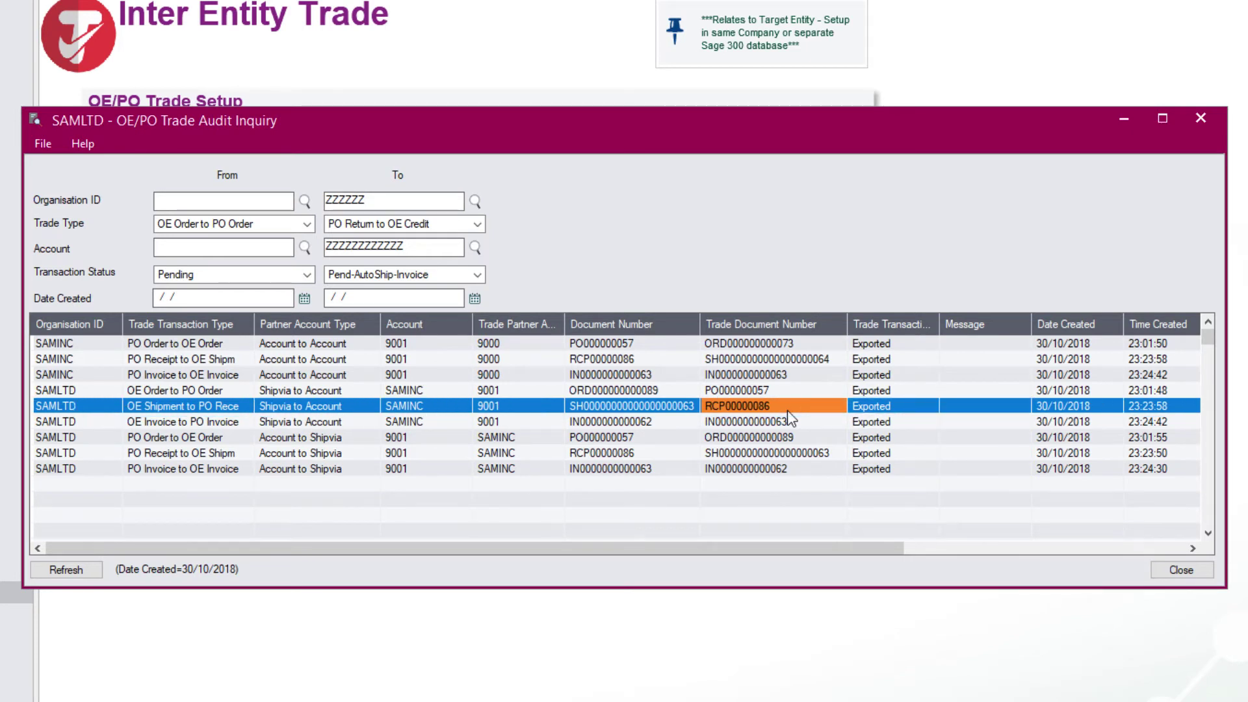
{"action": "left_click", "coordinate": [784, 377]}
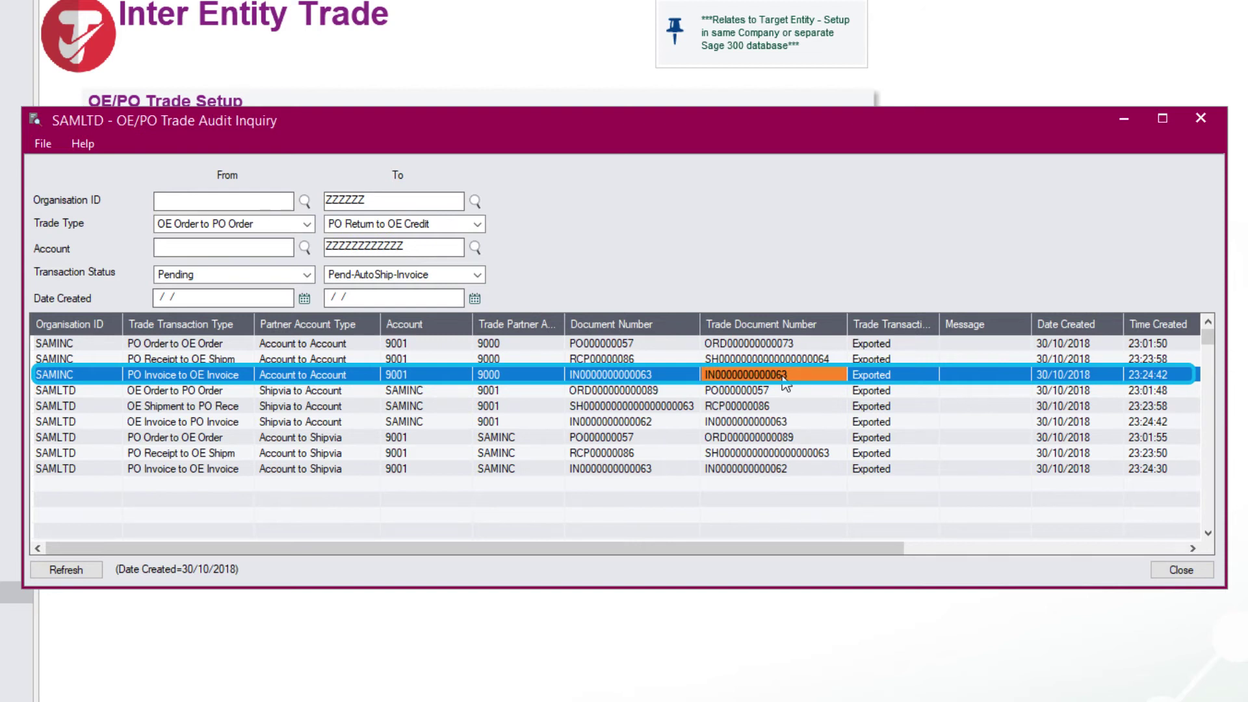
{"action": "left_click", "coordinate": [773, 422]}
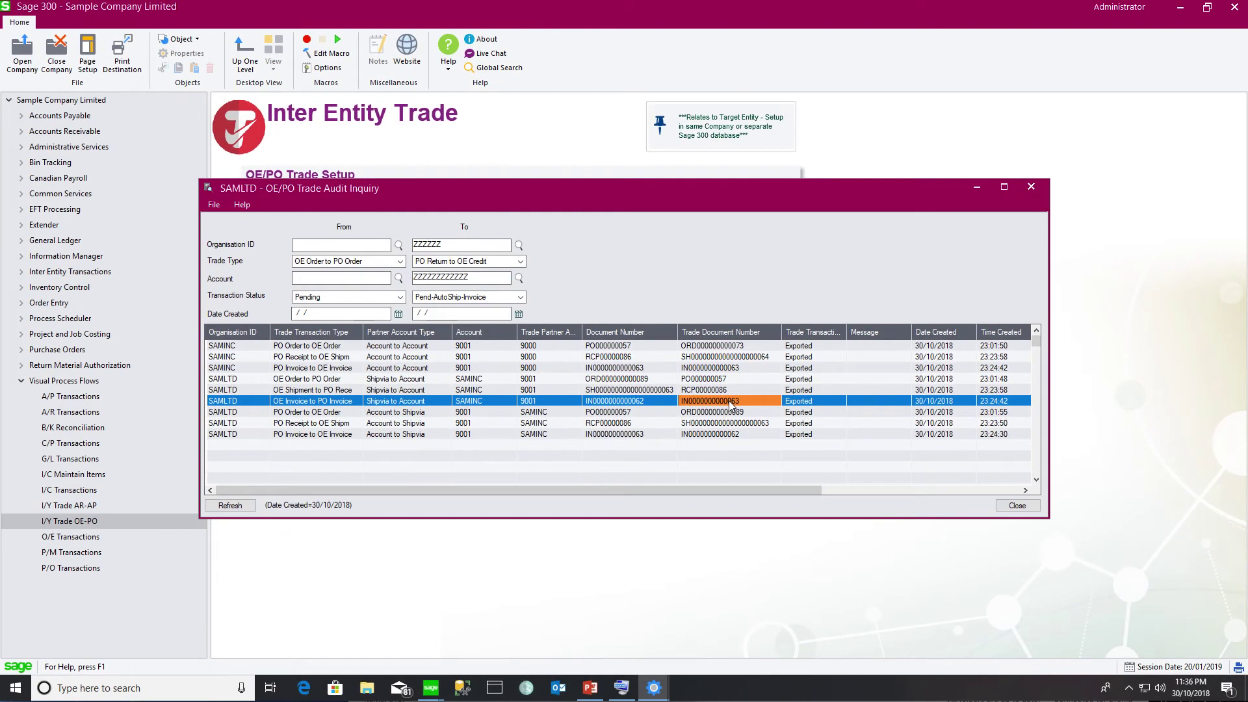
{"action": "double_click", "coordinate": [743, 409]}
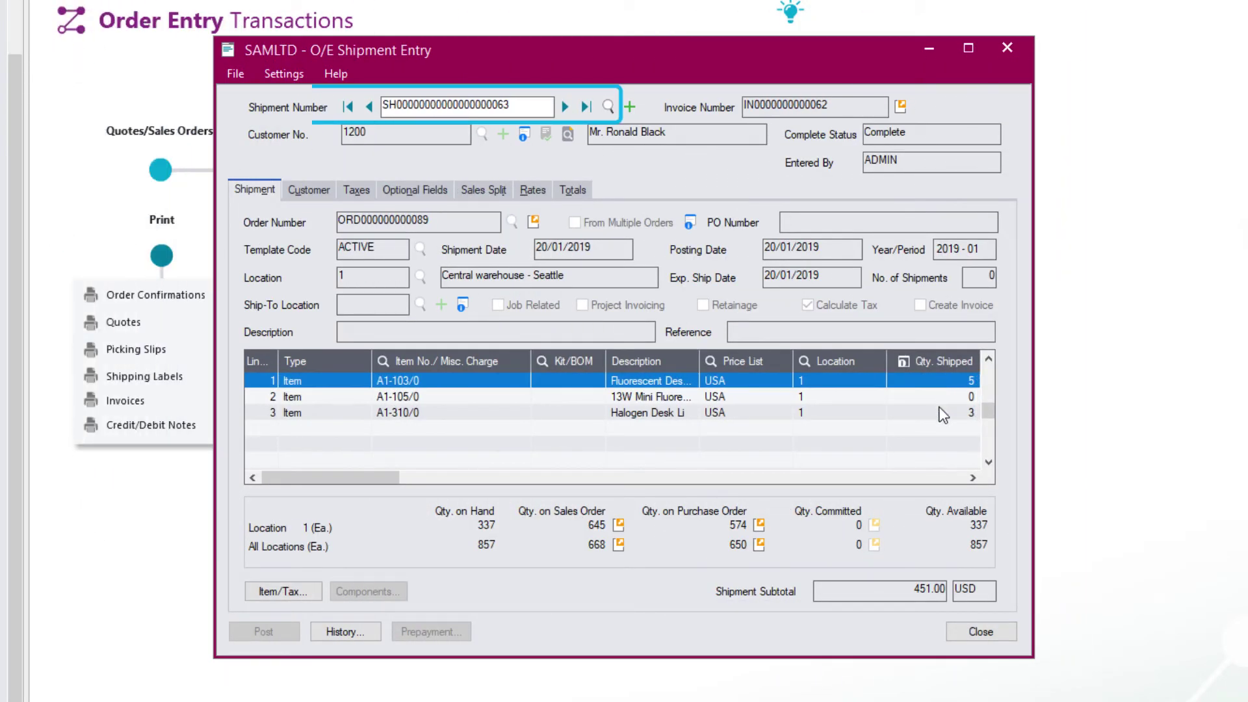
{"action": "left_click", "coordinate": [943, 412]}
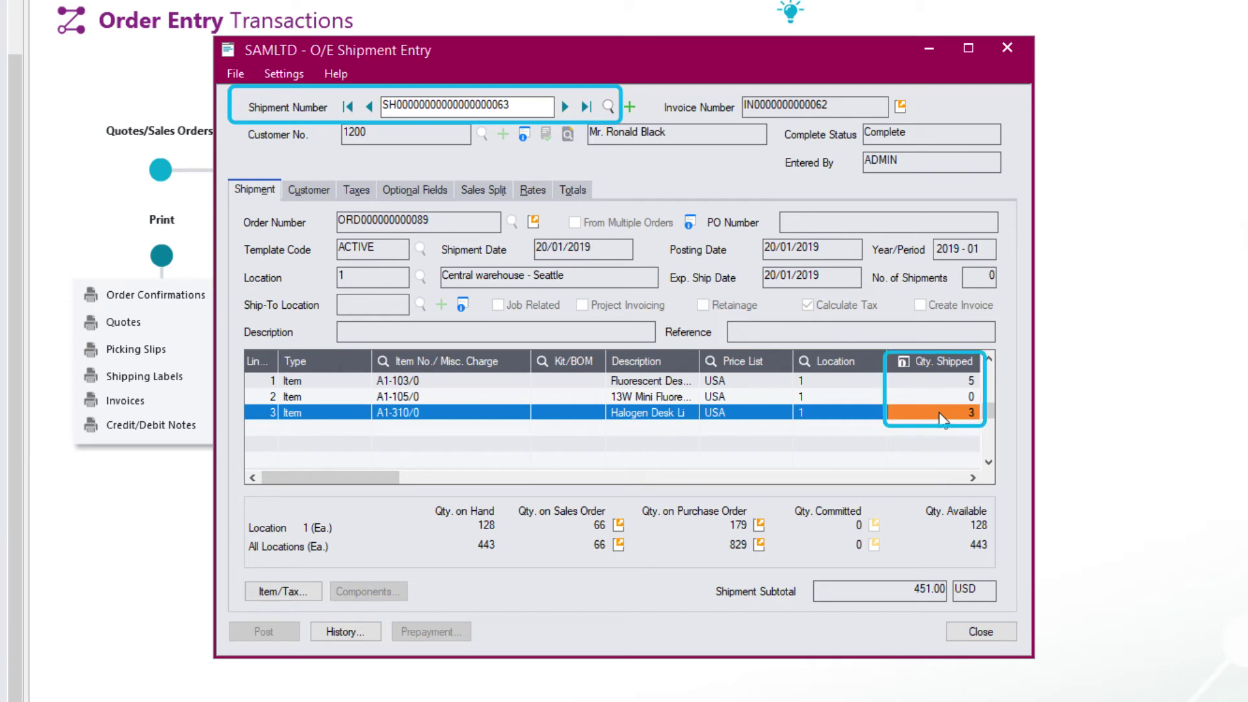
{"action": "left_click", "coordinate": [901, 107]}
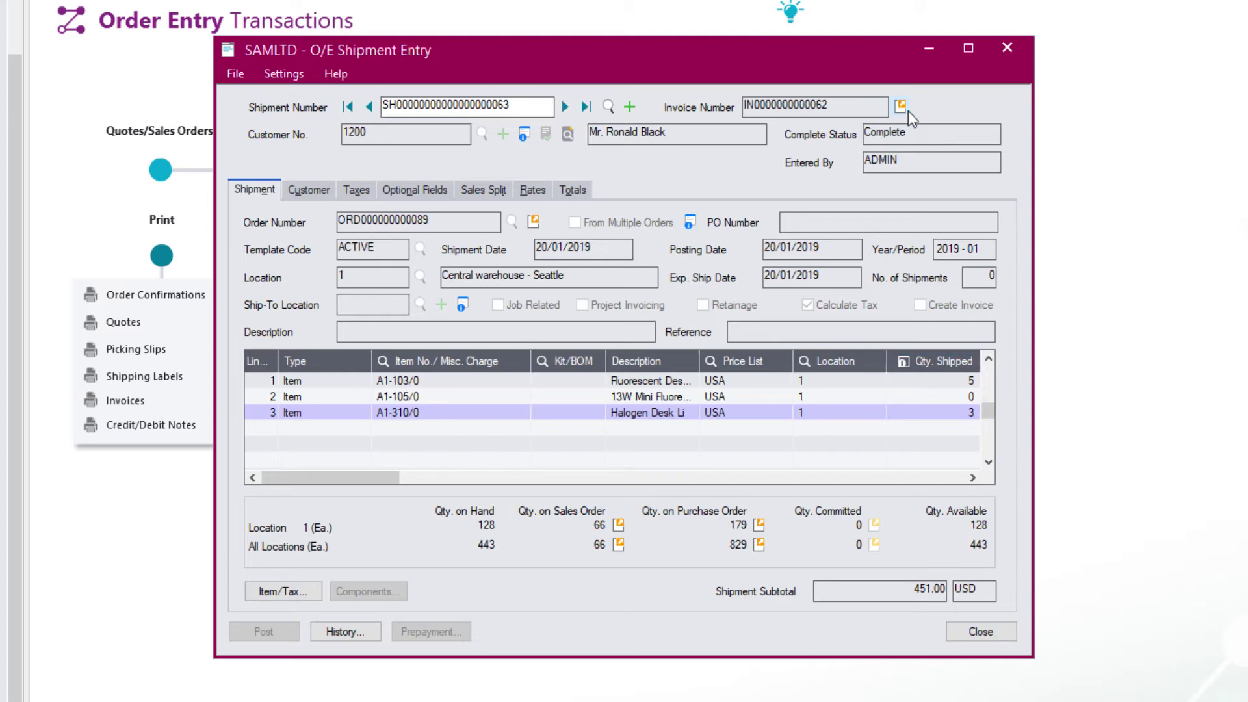
{"action": "left_click", "coordinate": [901, 106]}
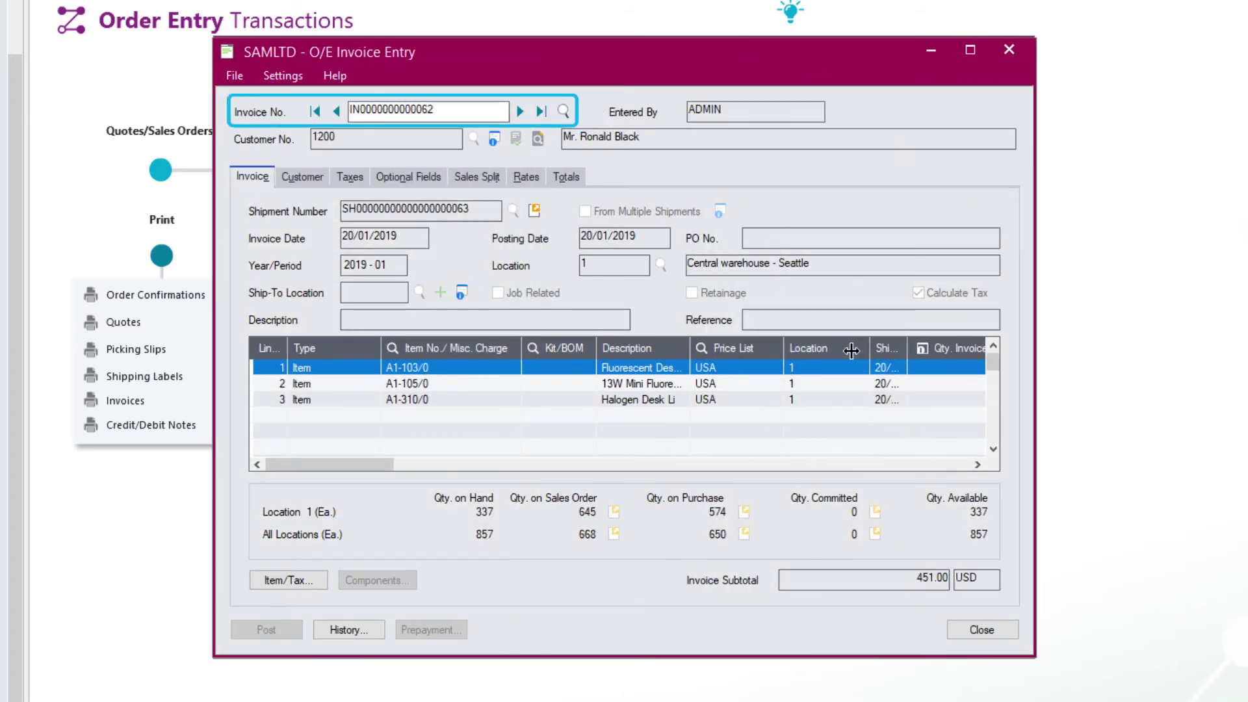
{"action": "left_click_drag", "start_coordinate": [852, 351], "coordinate": [834, 352]}
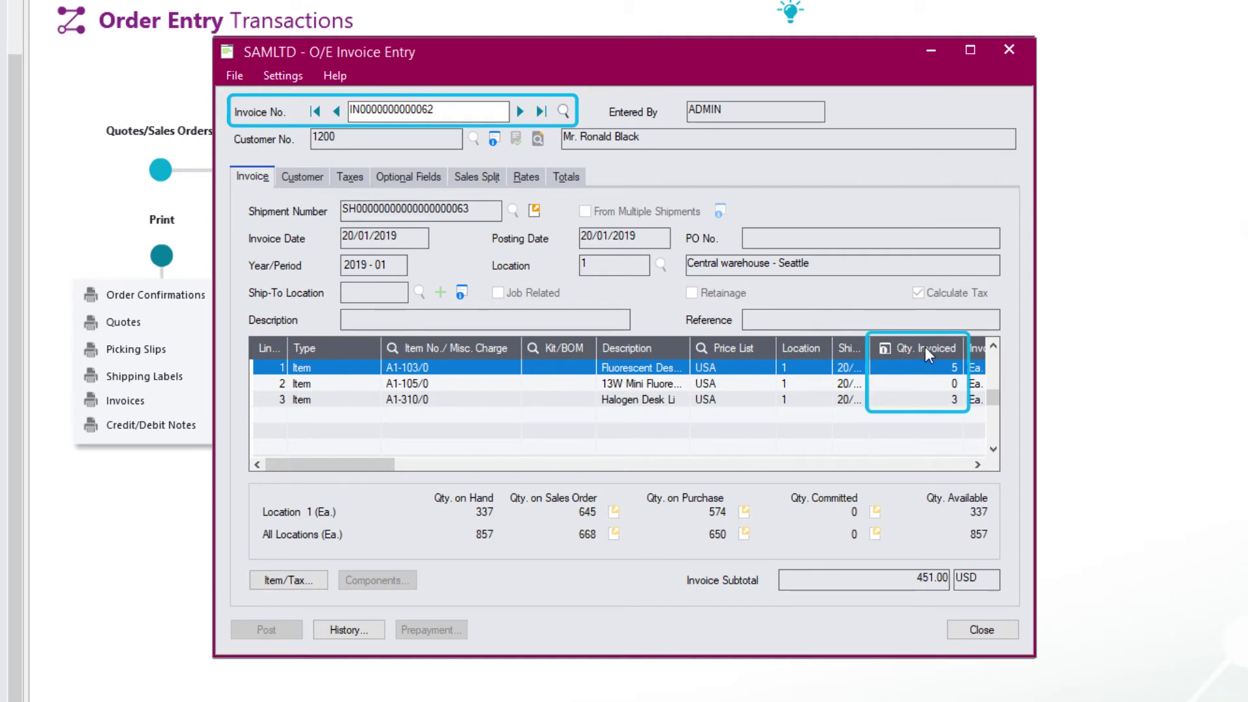